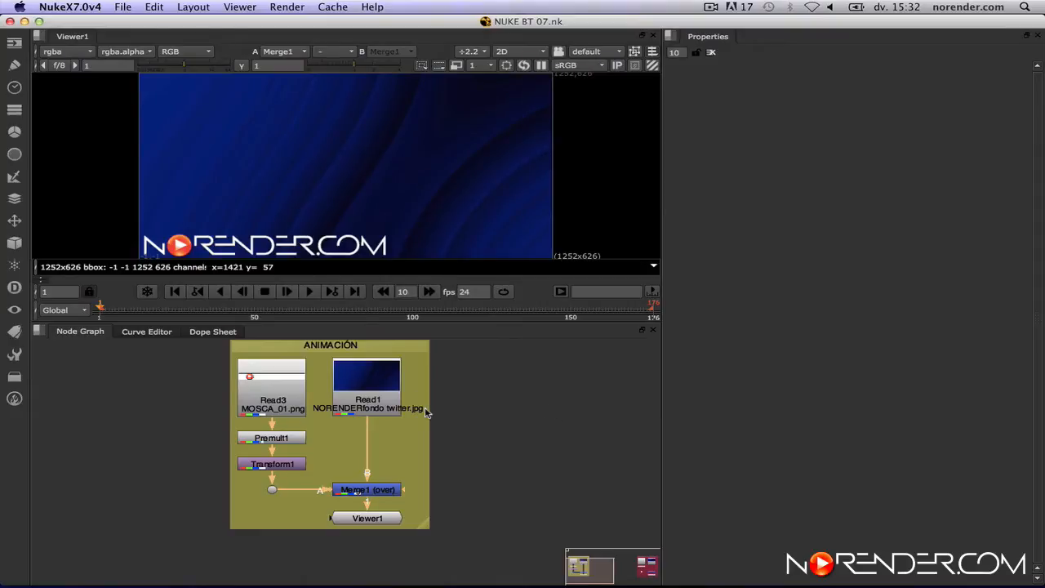
# Open the Transform1 node's properties and set a keyframe on its translate values at frame 1.
pyautogui.doubleClick(278, 467)
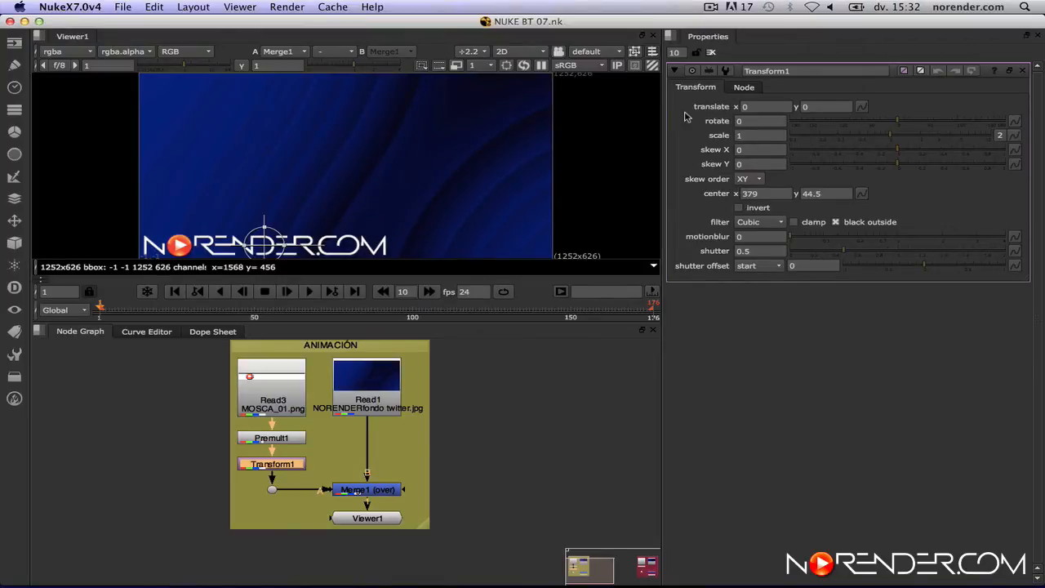
pyautogui.click(864, 108)
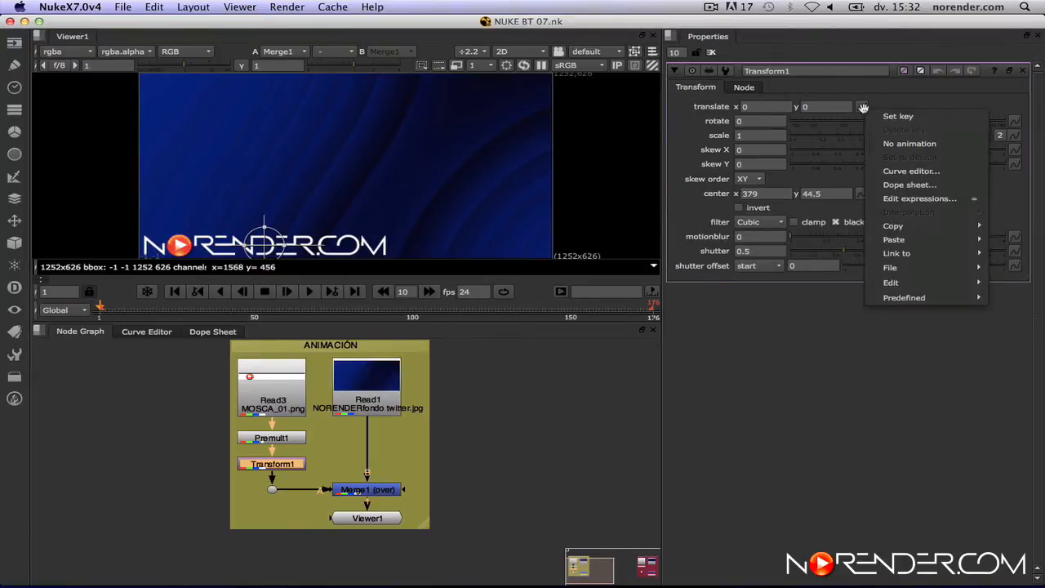
pyautogui.click(947, 119)
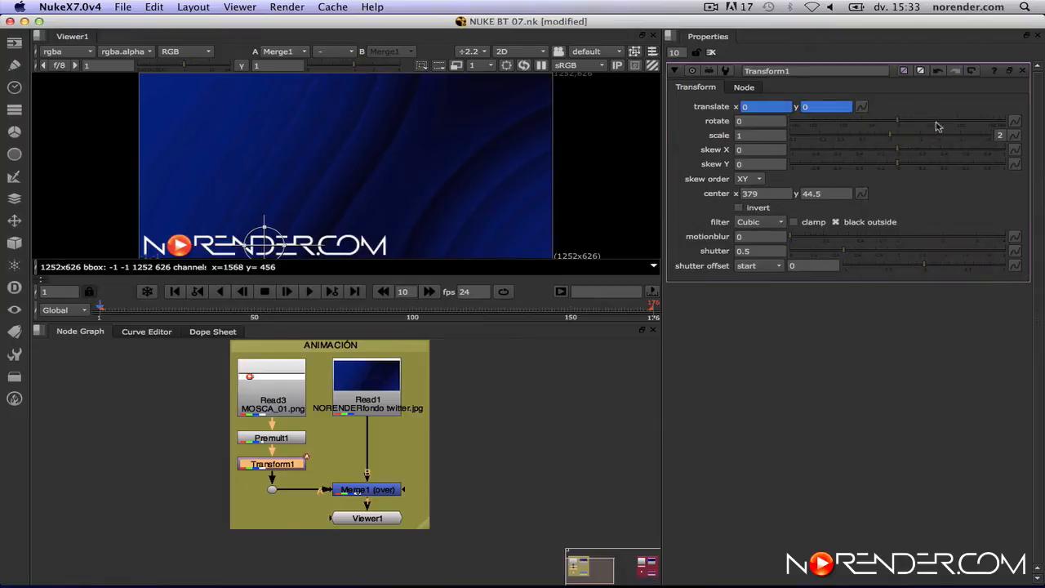
# At frame 25, move the logo to the image's upper right, with translate at about x 490, y 530.
pyautogui.click(64, 292)
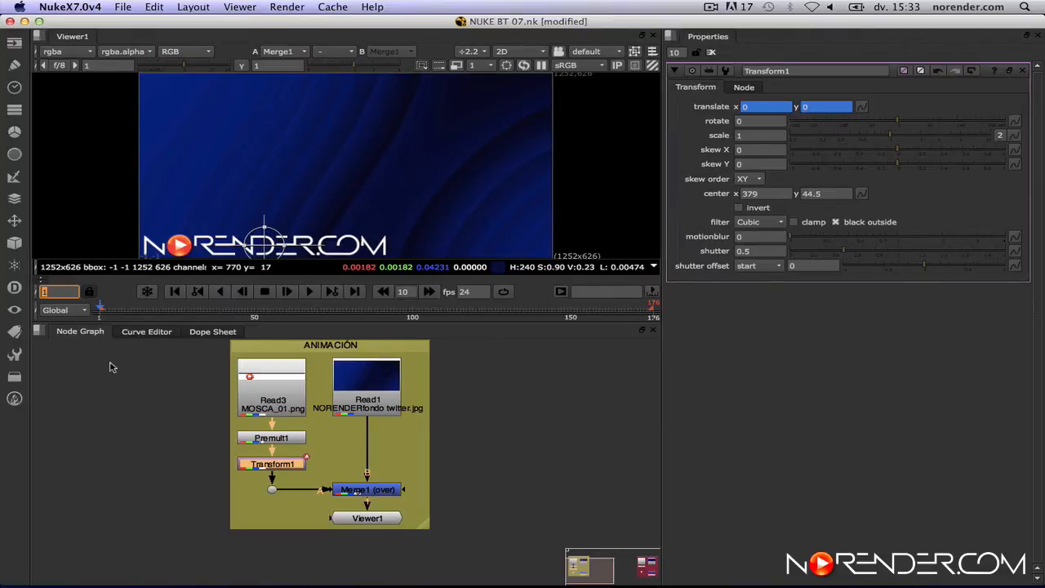
pyautogui.write('25')
pyautogui.press('Return')
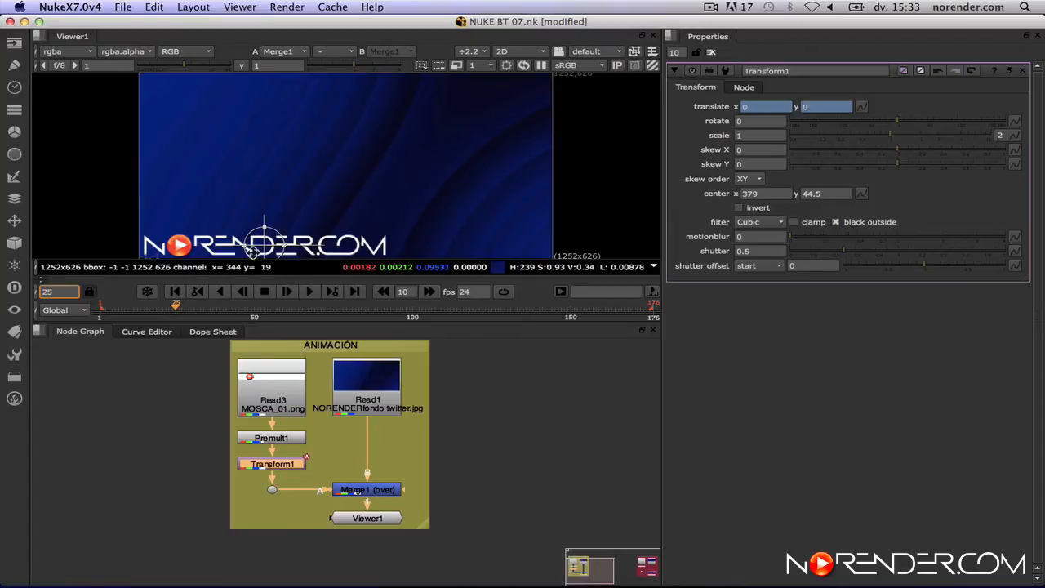
pyautogui.moveTo(263, 245); pyautogui.dragTo(427, 88)
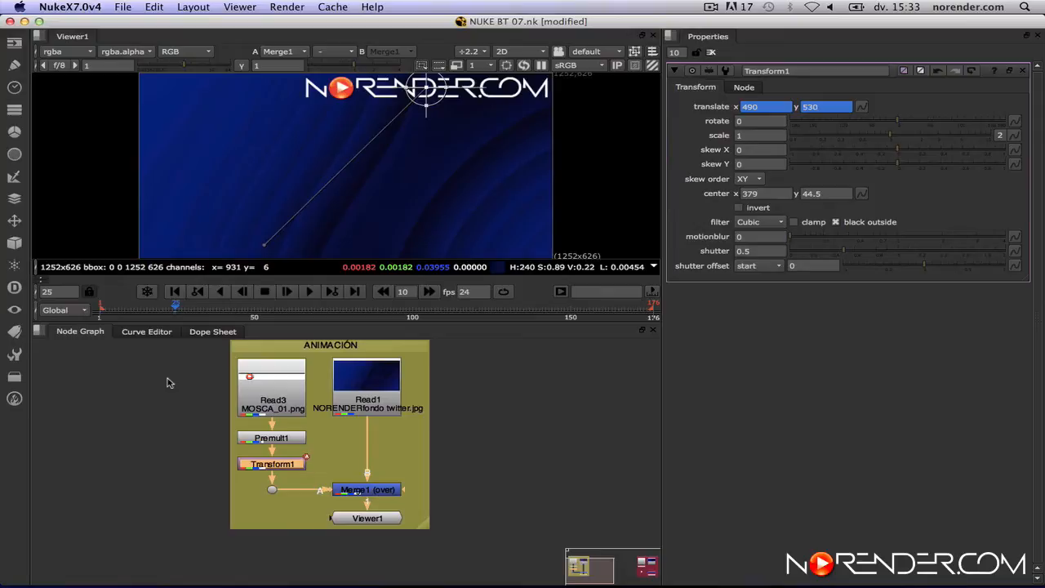
# Limit the viewer's playback range to frames 1-30.
pyautogui.click(653, 292)
pyautogui.doubleClick(588, 292)
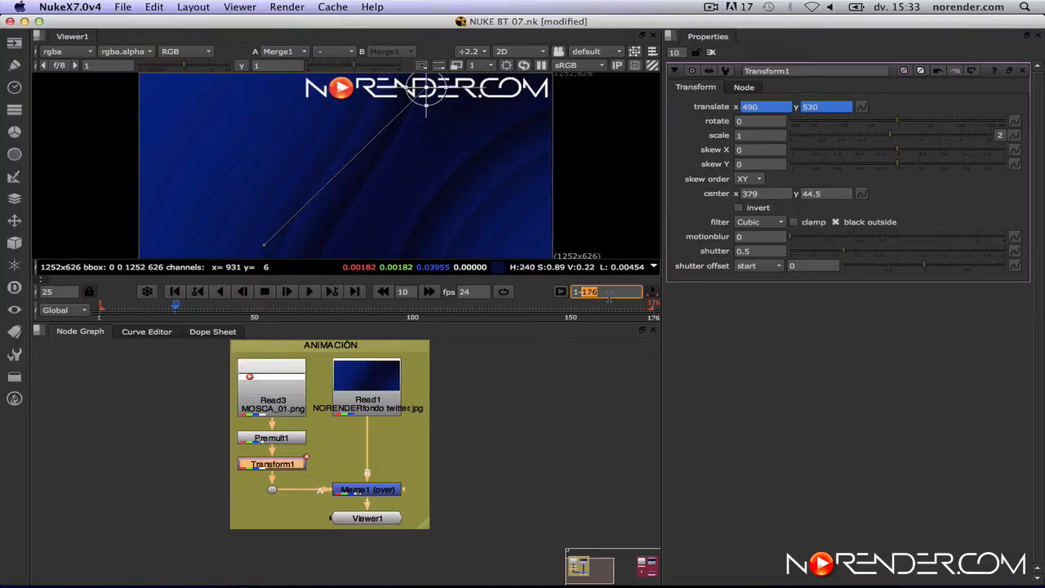
pyautogui.write('30')
pyautogui.press('Return')
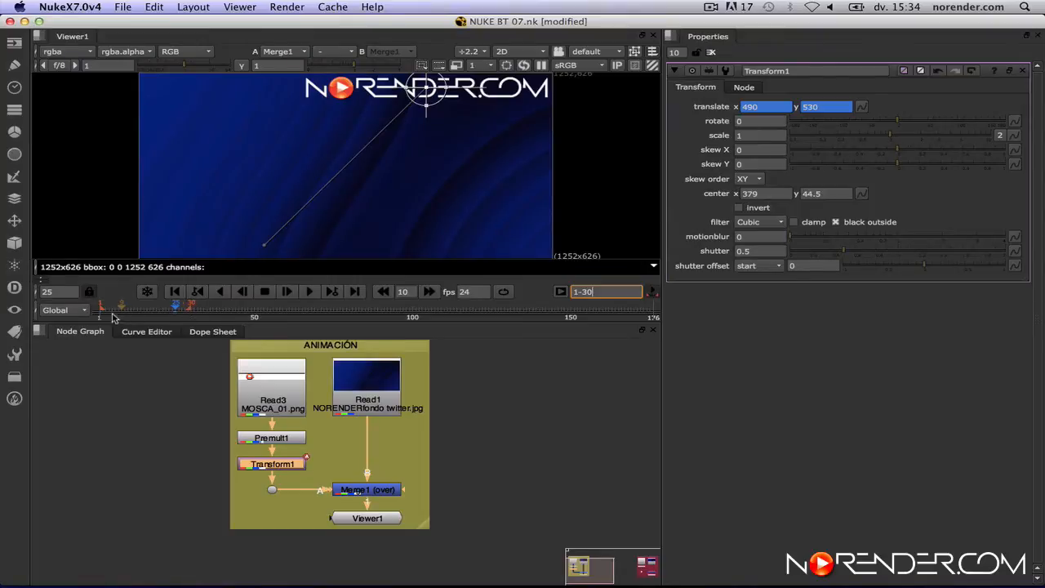
pyautogui.moveTo(191, 308)
pyautogui.mouseDown()
pyautogui.moveTo(229, 309)
pyautogui.moveTo(198, 310)
pyautogui.mouseUp()
# Play the logo animation in the viewer, stop it and return to the first frame.
pyautogui.click(310, 291)
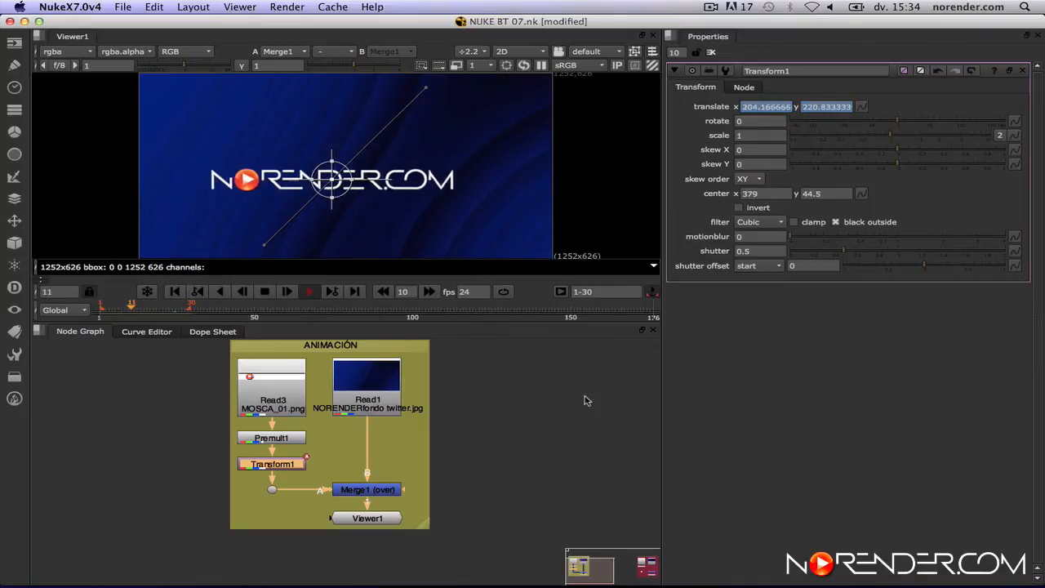
pyautogui.click(267, 292)
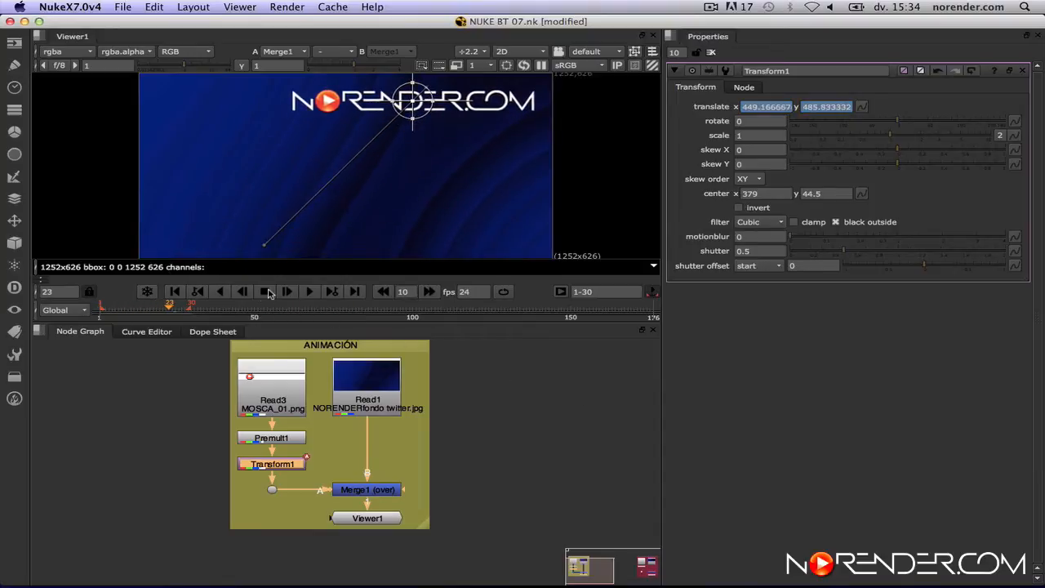
pyautogui.click(175, 291)
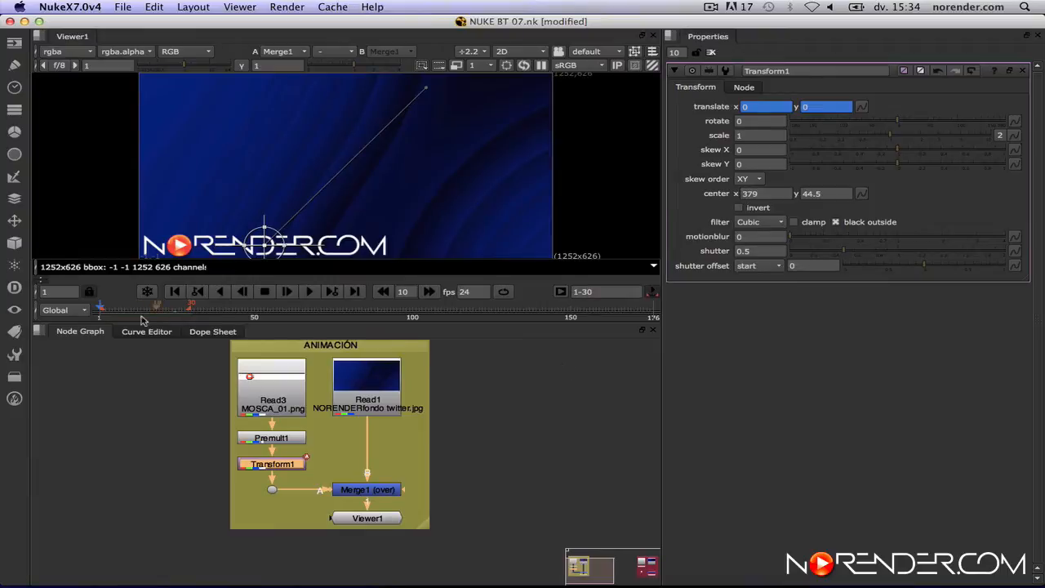
# Raise the logo's starting position at frame 1 to about x 12, y 282, and play back the changed motion.
pyautogui.moveTo(58, 292); pyautogui.dragTo(25, 289)
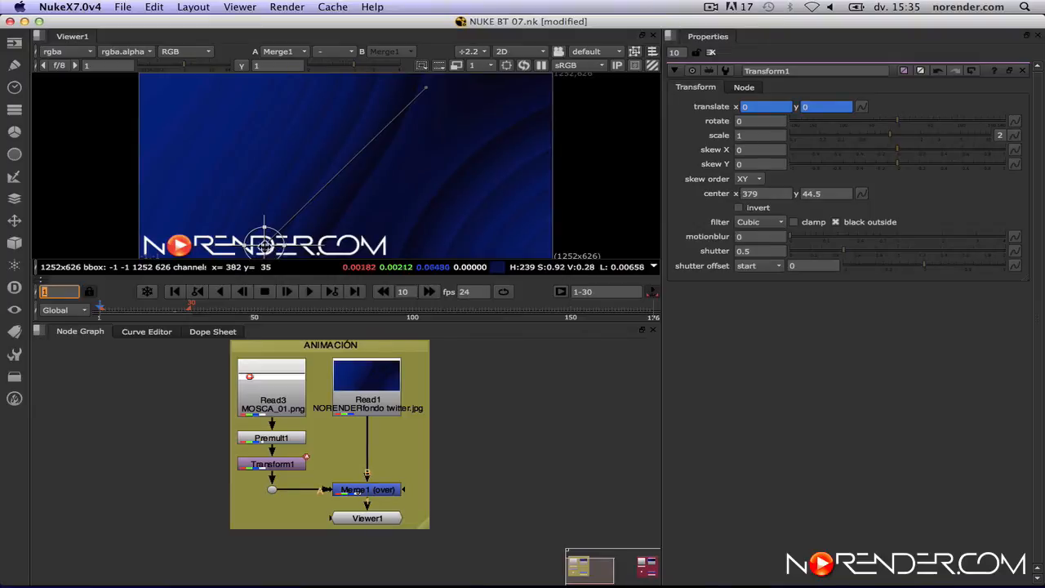
pyautogui.moveTo(265, 245); pyautogui.dragTo(263, 172)
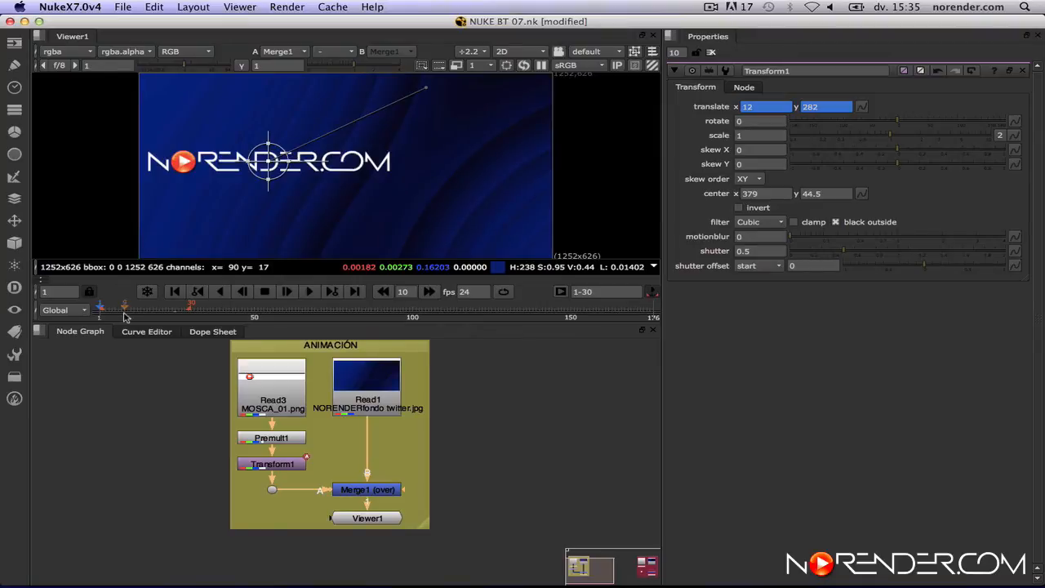
pyautogui.click(310, 292)
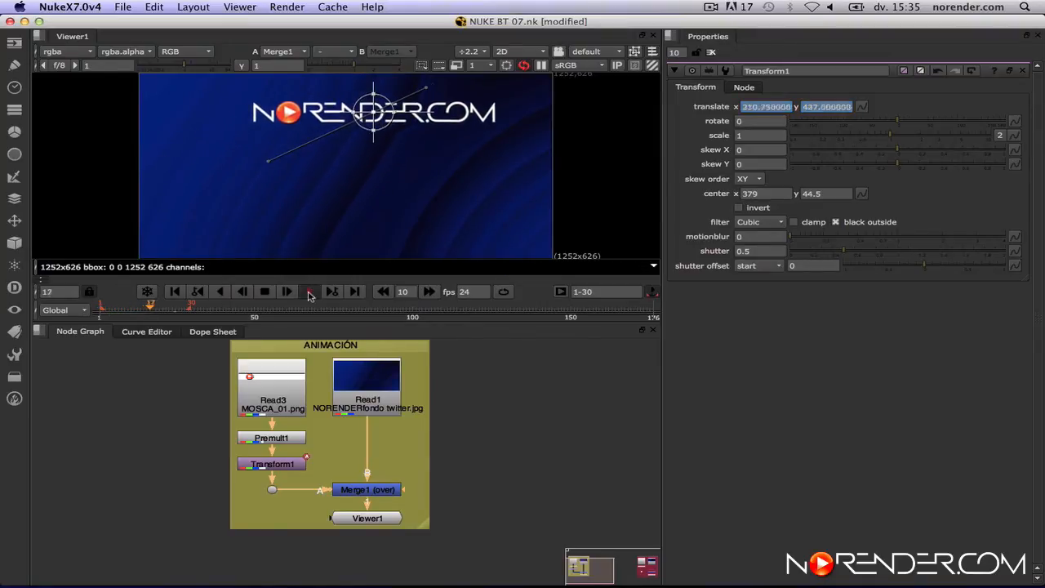
pyautogui.click(265, 292)
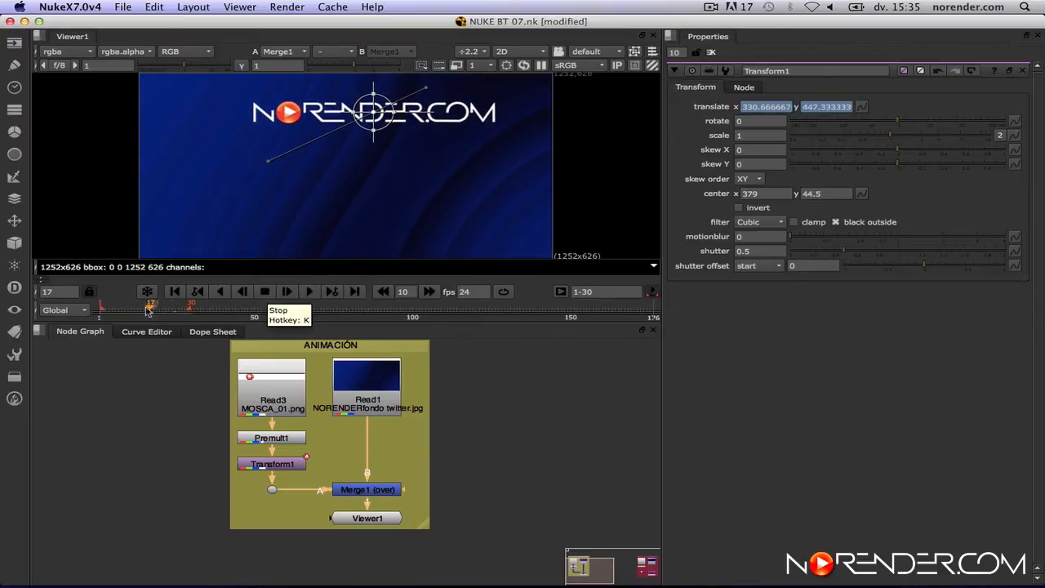
pyautogui.click(57, 292)
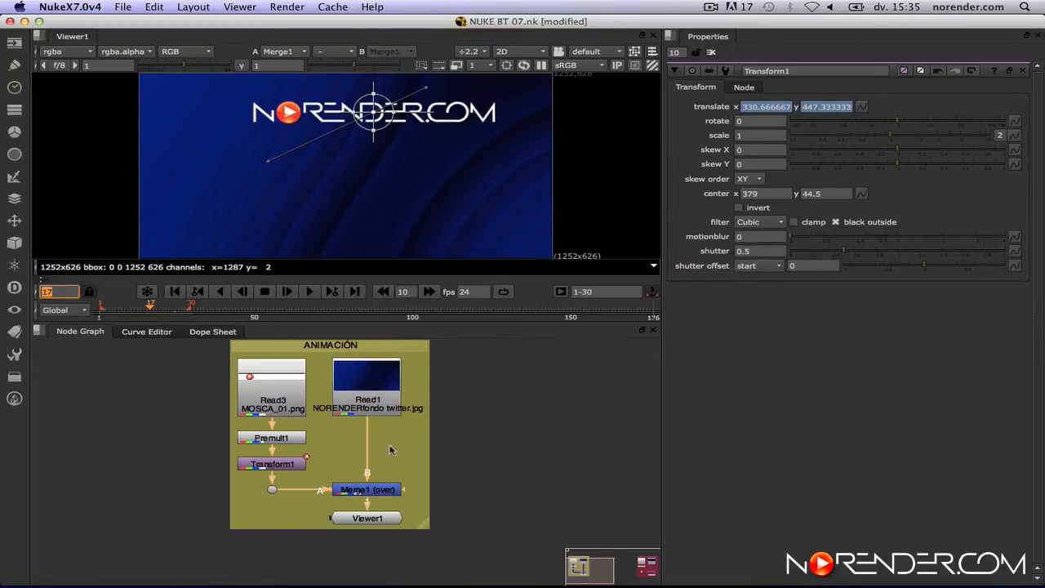
# Duplicate the Read3, Premult1 and Transform1 nodes and place the copied chain beside the ANIMACIÓN backdrop.
pyautogui.scroll(6, 351, 463)
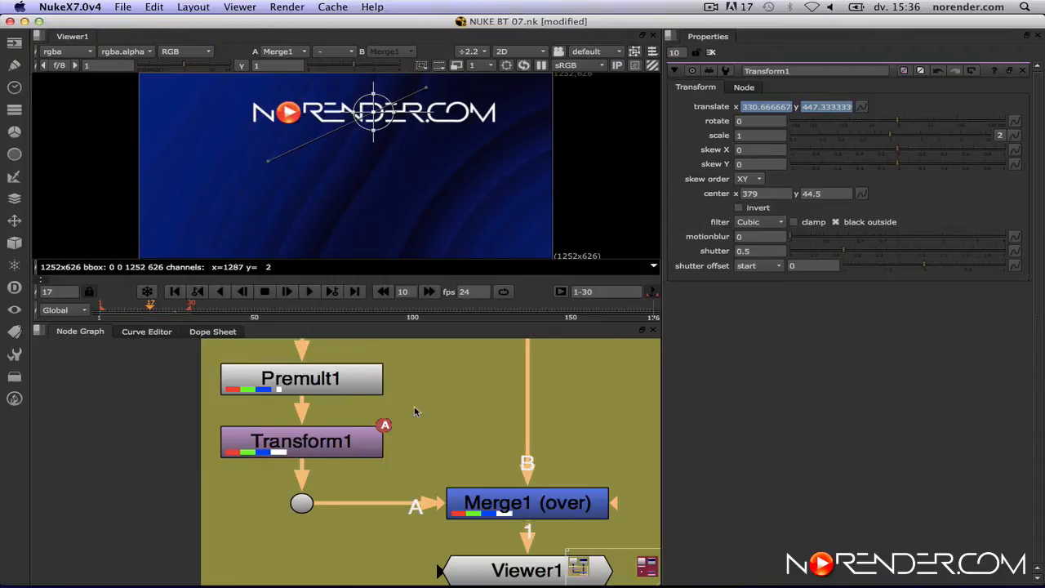
pyautogui.scroll(-5, 414, 411)
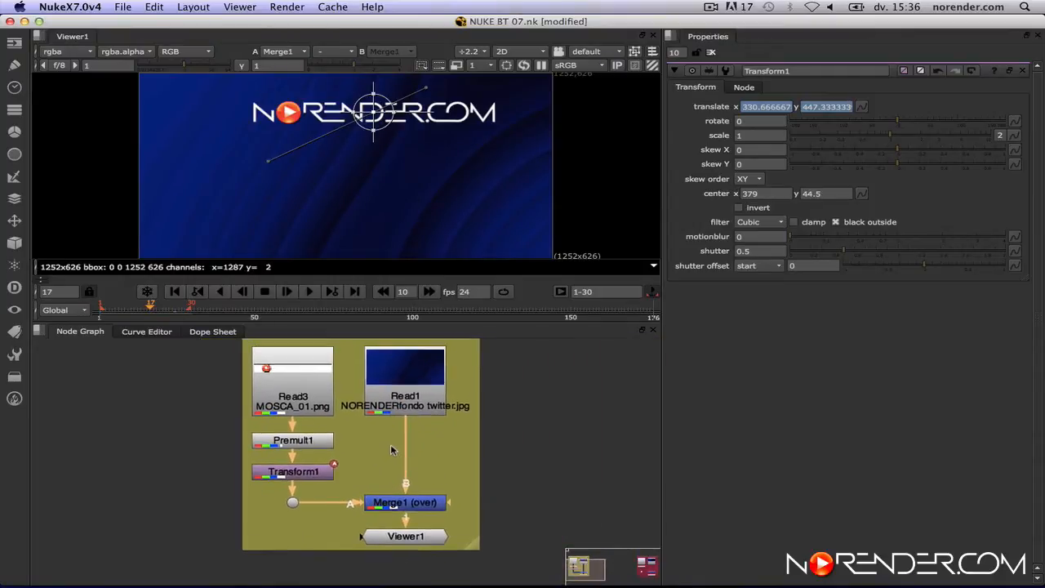
pyautogui.scroll(-4, 402, 425)
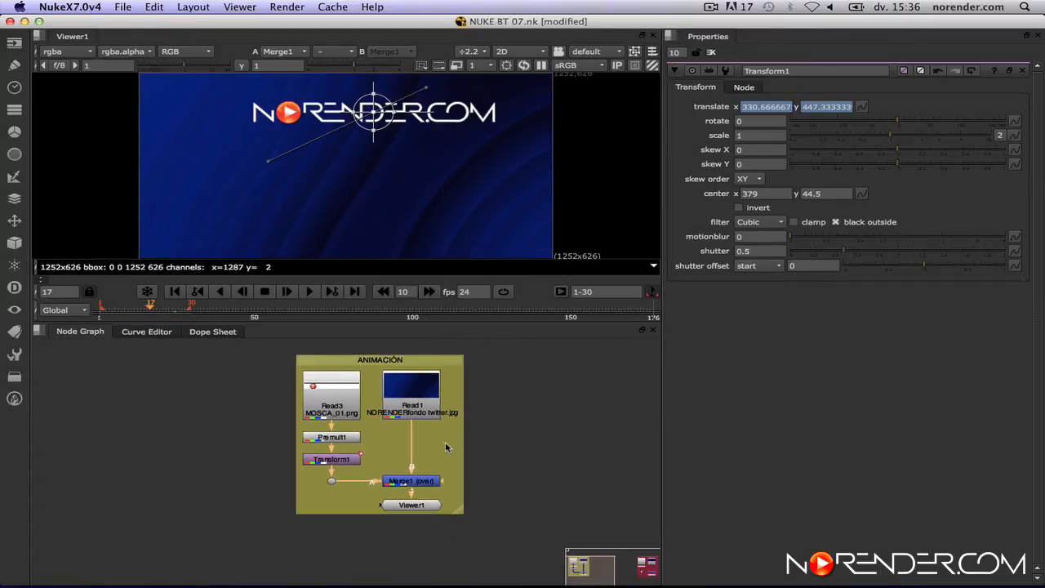
pyautogui.moveTo(410, 432); pyautogui.dragTo(408, 433, button='middle')
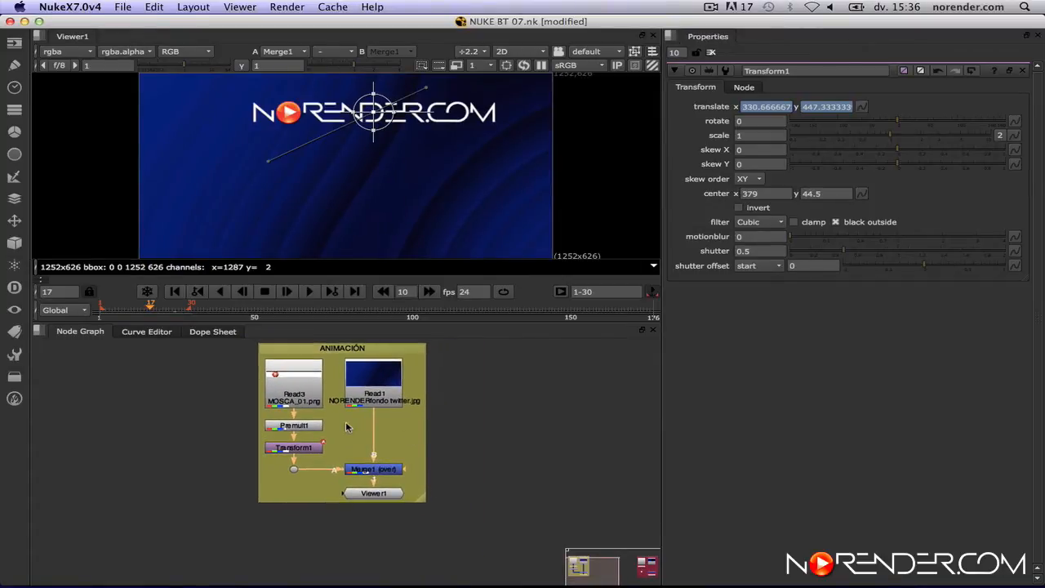
pyautogui.click(300, 386)
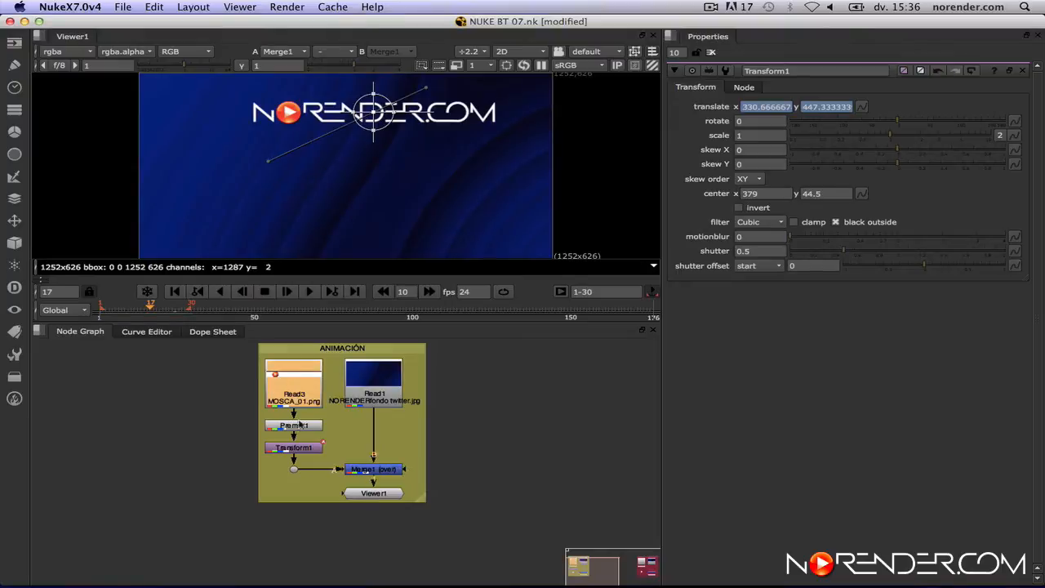
pyautogui.keyDown('shift'); pyautogui.click(300, 434); pyautogui.keyUp('shift')
pyautogui.keyDown('shift'); pyautogui.click(309, 449); pyautogui.keyUp('shift')
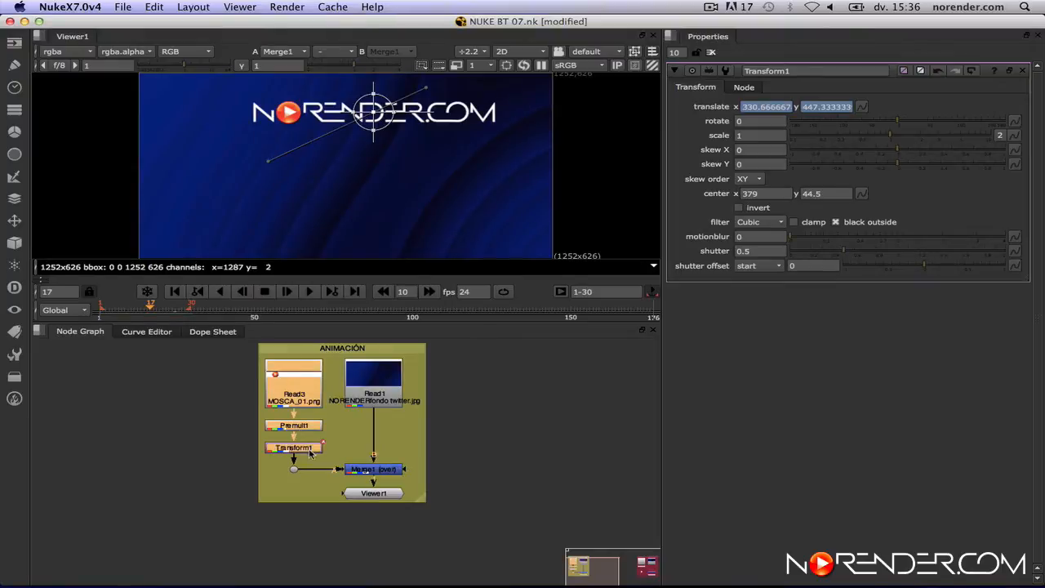
pyautogui.press('super+v')
pyautogui.moveTo(315, 459); pyautogui.dragTo(234, 424)
# Move the original Read3, Premult1 and Transform1 chain out of the backdrop, to the left of the copied chain.
pyautogui.click(294, 383)
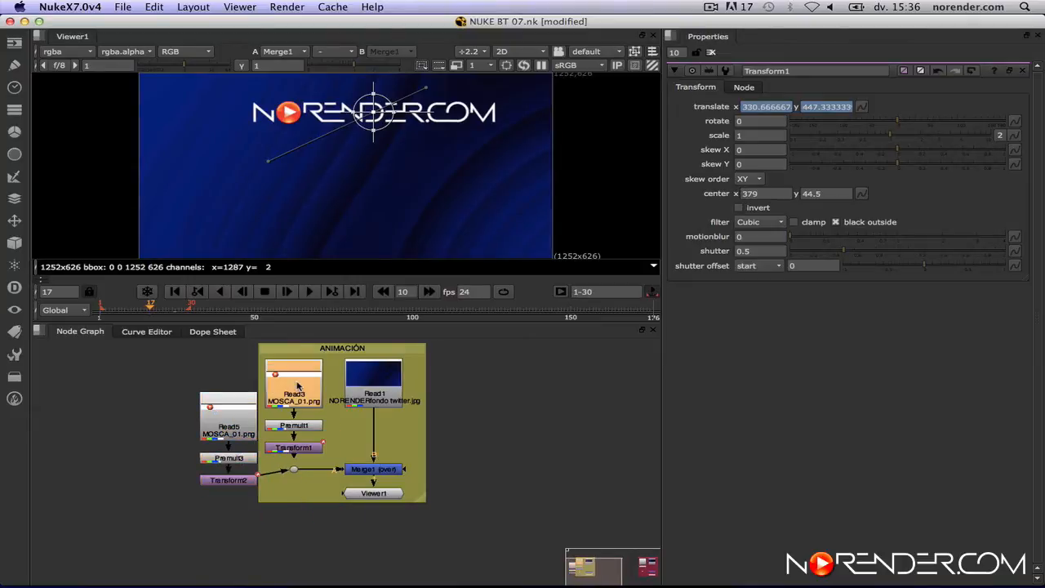
pyautogui.keyDown('shift'); pyautogui.click(302, 425); pyautogui.keyUp('shift')
pyautogui.keyDown('shift'); pyautogui.click(310, 447); pyautogui.keyUp('shift')
pyautogui.moveTo(308, 449); pyautogui.dragTo(197, 451)
# Place the copied Read5, Premult3 and Transform2 chain inside the backdrop, above the dot feeding Merge1.
pyautogui.click(239, 427)
pyautogui.keyDown('shift'); pyautogui.click(242, 459); pyautogui.keyUp('shift')
pyautogui.keyDown('shift'); pyautogui.click(243, 480); pyautogui.keyUp('shift')
pyautogui.moveTo(243, 417); pyautogui.dragTo(309, 384)
# Move the Read3, Premult1 and Transform1 chain closer to the backdrop, level with the copied chain.
pyautogui.click(173, 400)
pyautogui.keyDown('shift'); pyautogui.click(185, 423); pyautogui.keyUp('shift')
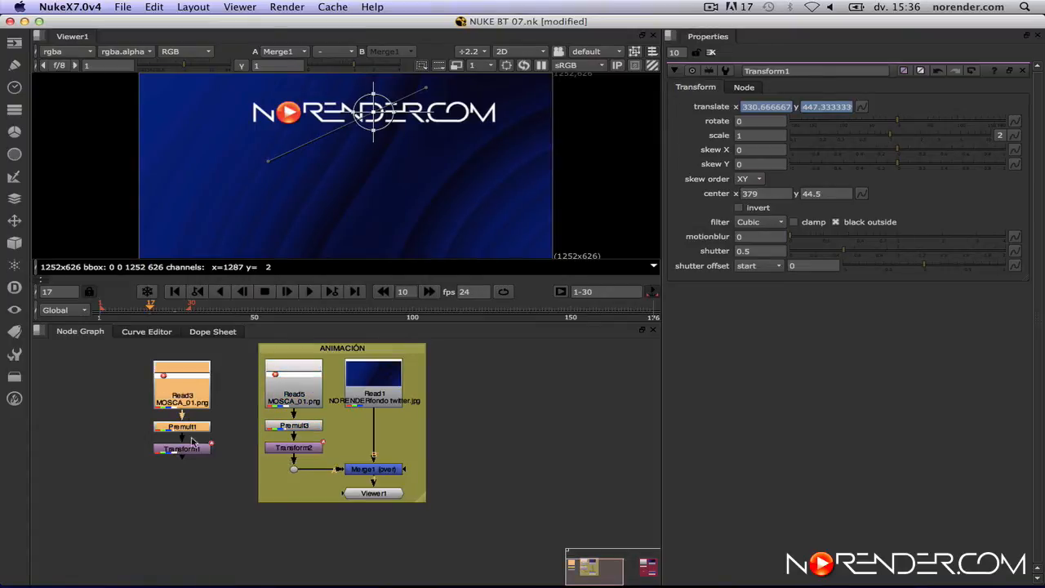
pyautogui.keyDown('shift'); pyautogui.click(191, 447); pyautogui.keyUp('shift')
pyautogui.moveTo(192, 397); pyautogui.dragTo(223, 394)
pyautogui.scroll(2, 242, 409)
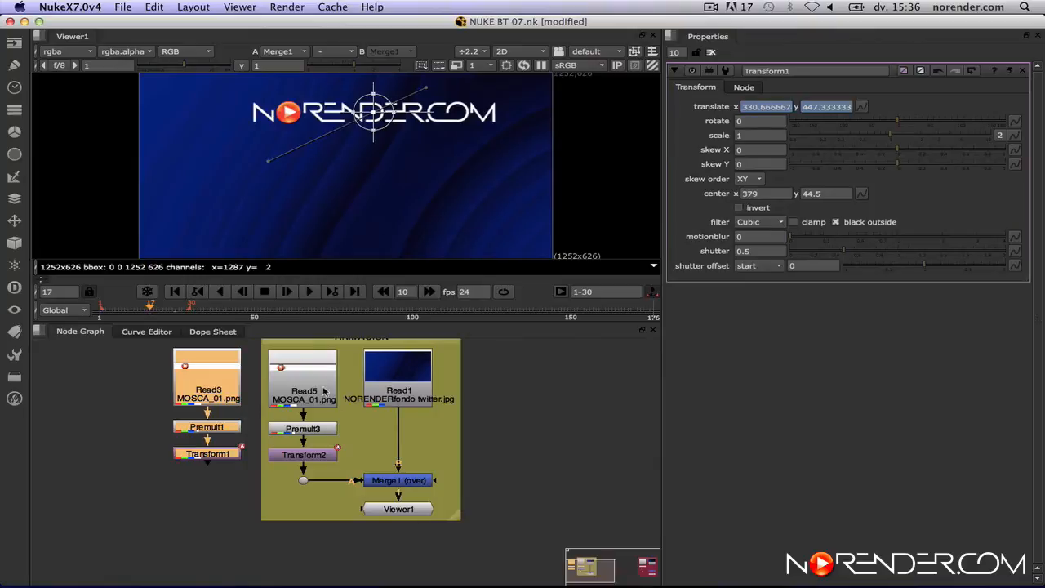
pyautogui.moveTo(324, 388)
pyautogui.mouseDown(button='middle')
pyautogui.moveTo(318, 414)
pyautogui.moveTo(321, 401)
pyautogui.mouseUp(button='middle')
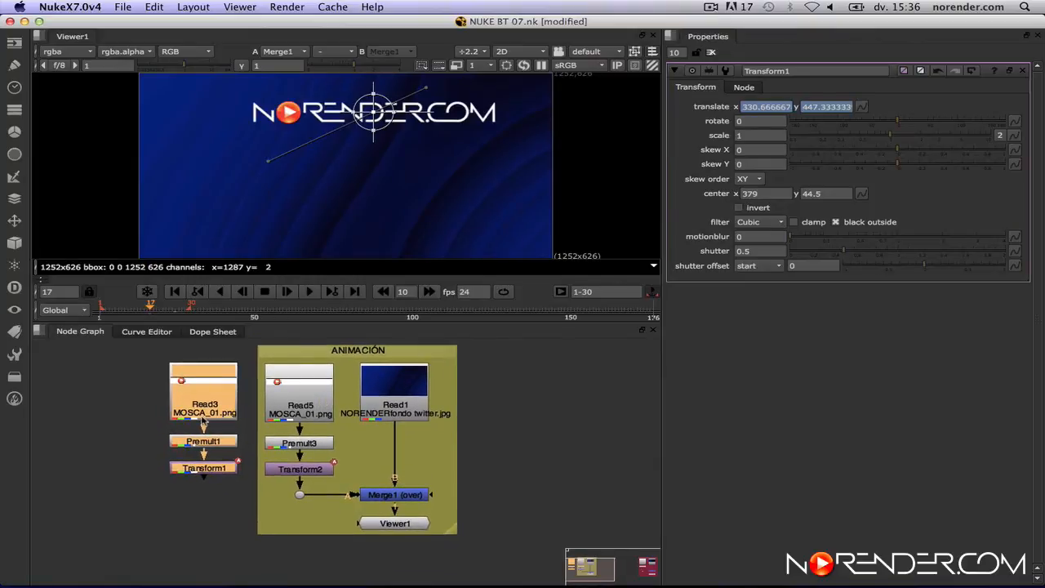
# Merge the Transform1 branch over the Merge1 result with a new Merge node.
pyautogui.click(201, 531)
pyautogui.click(211, 471)
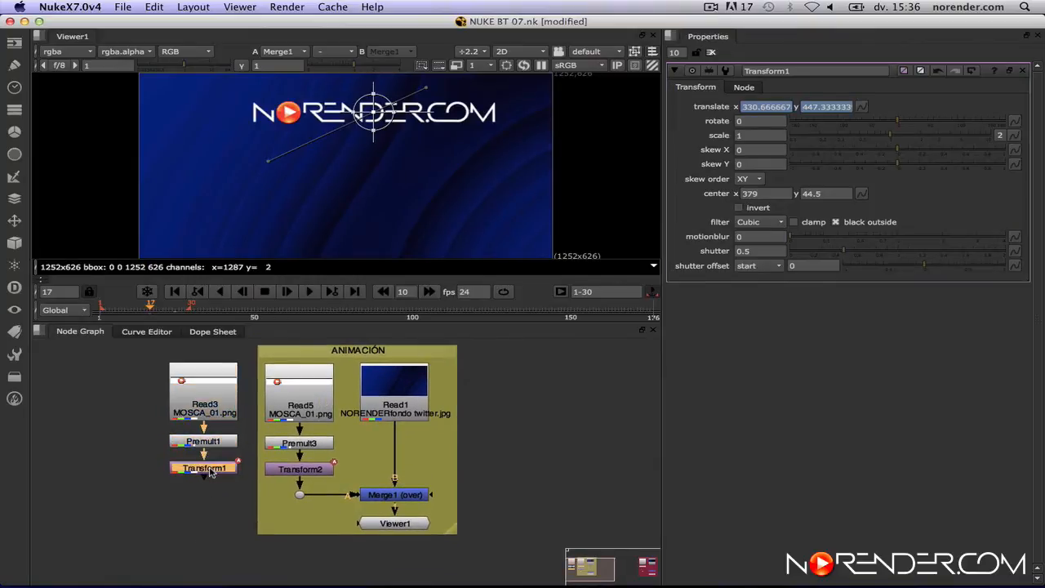
pyautogui.keyDown('shift'); pyautogui.click(406, 497); pyautogui.keyUp('shift')
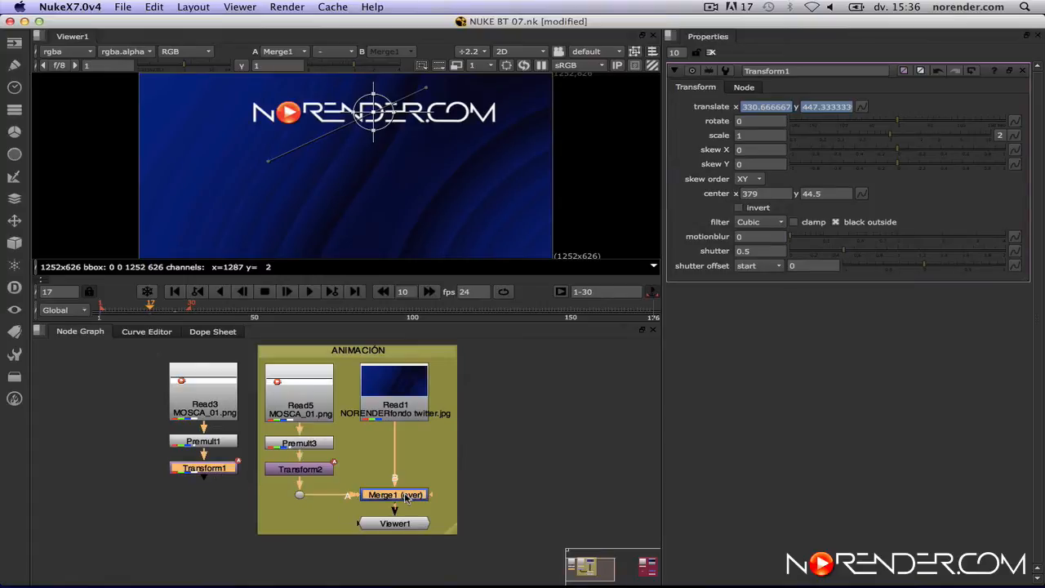
pyautogui.press('m')
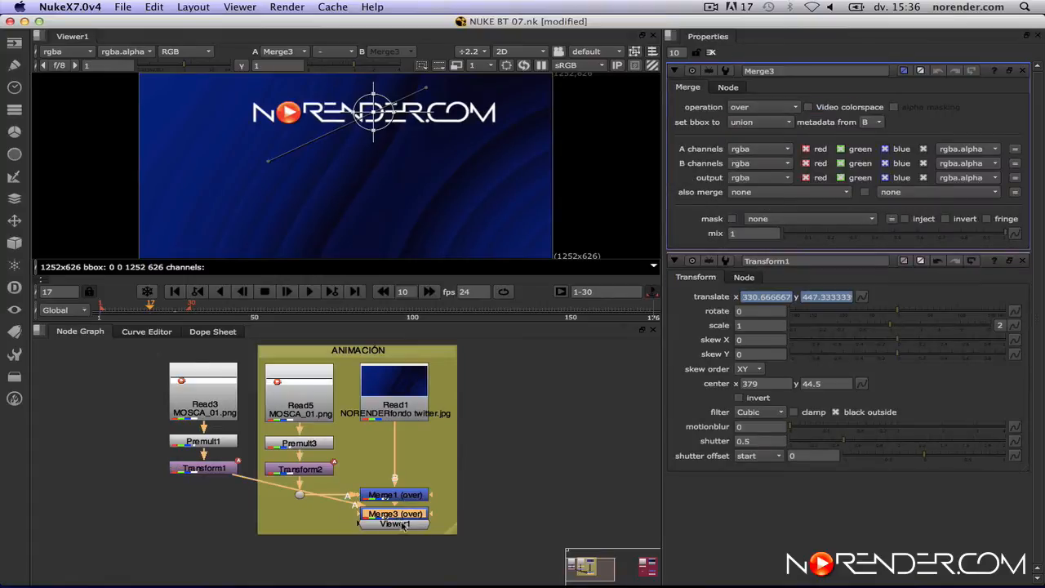
# Lower the Merge3 node below Merge1 and add a dot under Transform1 to route its connection at a right angle.
pyautogui.moveTo(513, 499); pyautogui.dragTo(513, 474, button='middle')
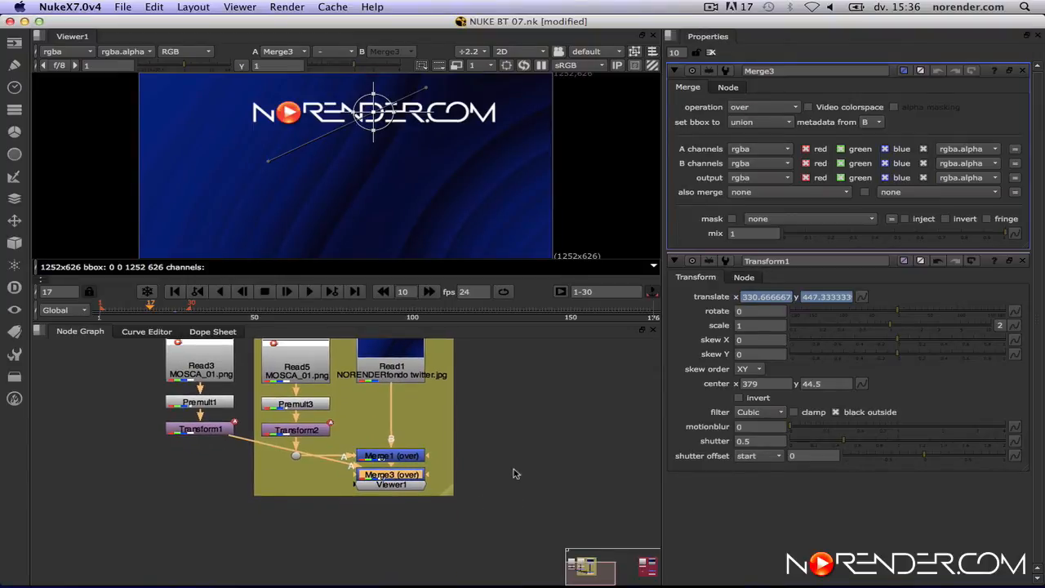
pyautogui.moveTo(394, 485)
pyautogui.mouseDown()
pyautogui.moveTo(392, 523)
pyautogui.moveTo(396, 502)
pyautogui.mouseUp()
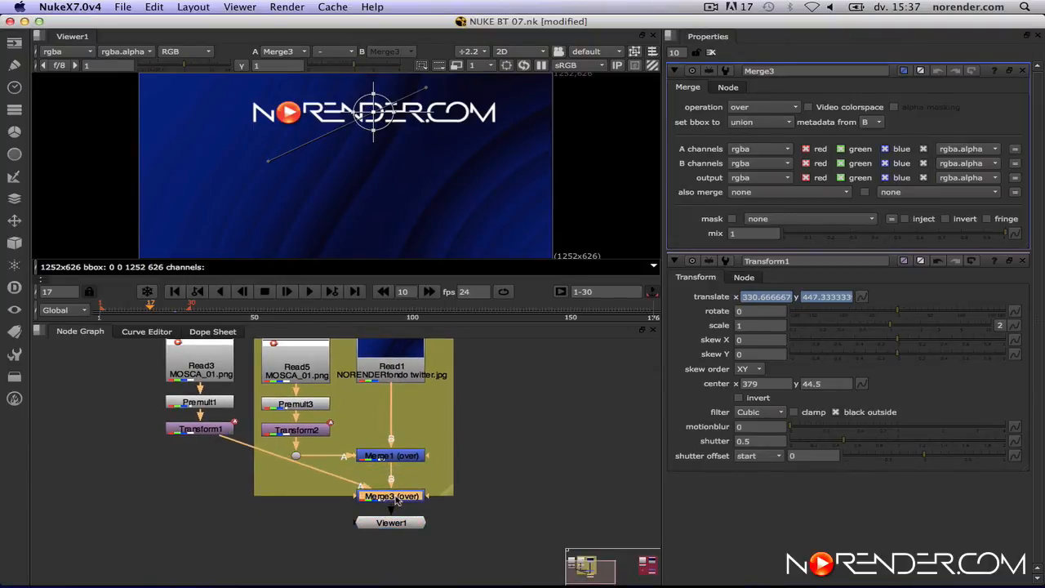
pyautogui.keyDown('ctrl'); pyautogui.moveTo(291, 462); pyautogui.dragTo(201, 497); pyautogui.keyUp('ctrl')
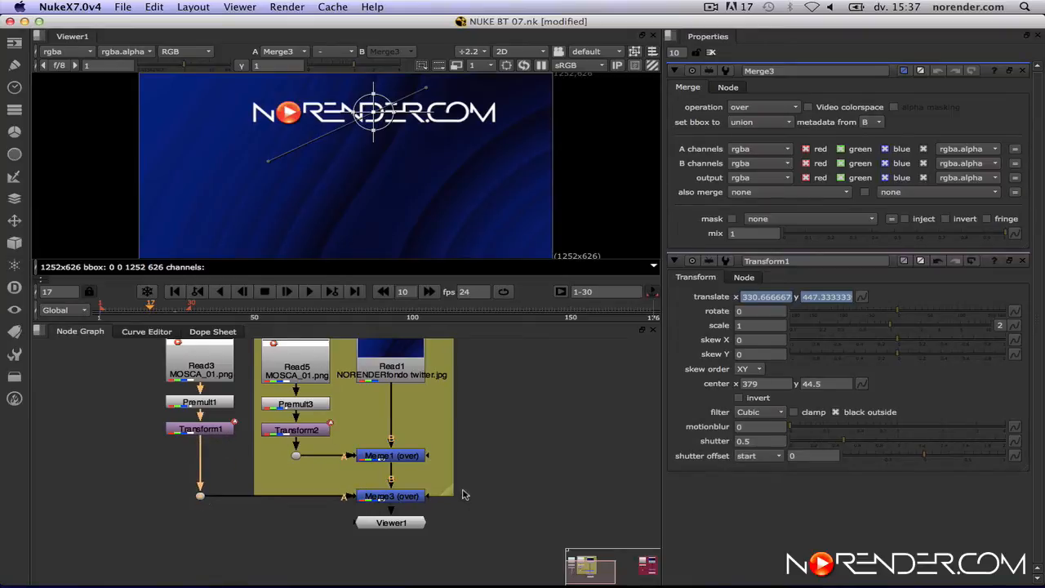
# Enlarge the ANIMACIÓN backdrop to enclose Merge3 and Viewer1, and give the node graph more height beneath the viewer.
pyautogui.moveTo(454, 493); pyautogui.dragTo(470, 542)
pyautogui.moveTo(531, 461); pyautogui.dragTo(525, 479, button='middle')
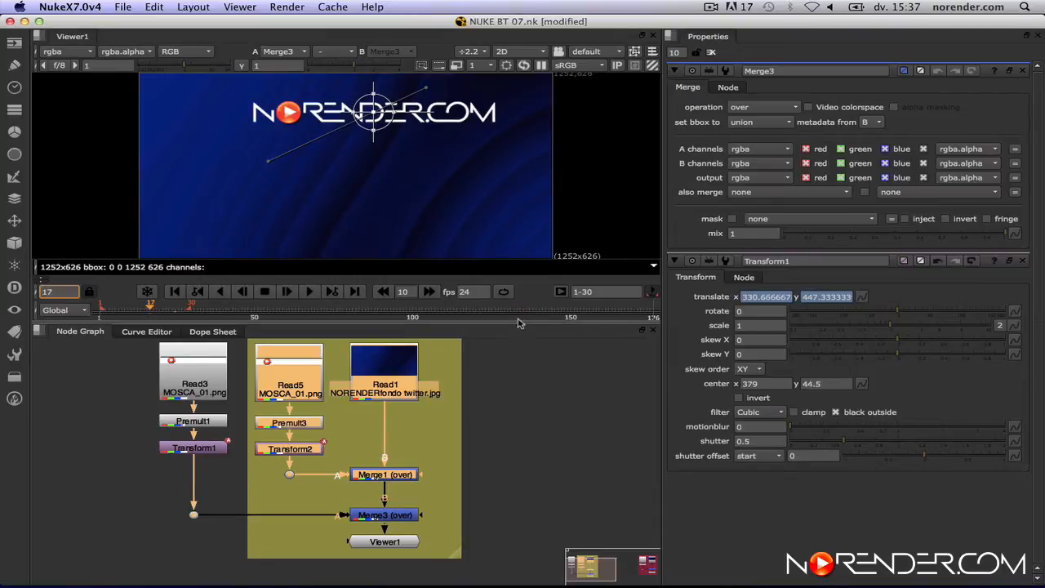
pyautogui.moveTo(518, 320); pyautogui.dragTo(531, 222)
pyautogui.moveTo(485, 310); pyautogui.dragTo(522, 354, button='middle')
pyautogui.moveTo(533, 228); pyautogui.dragTo(533, 285)
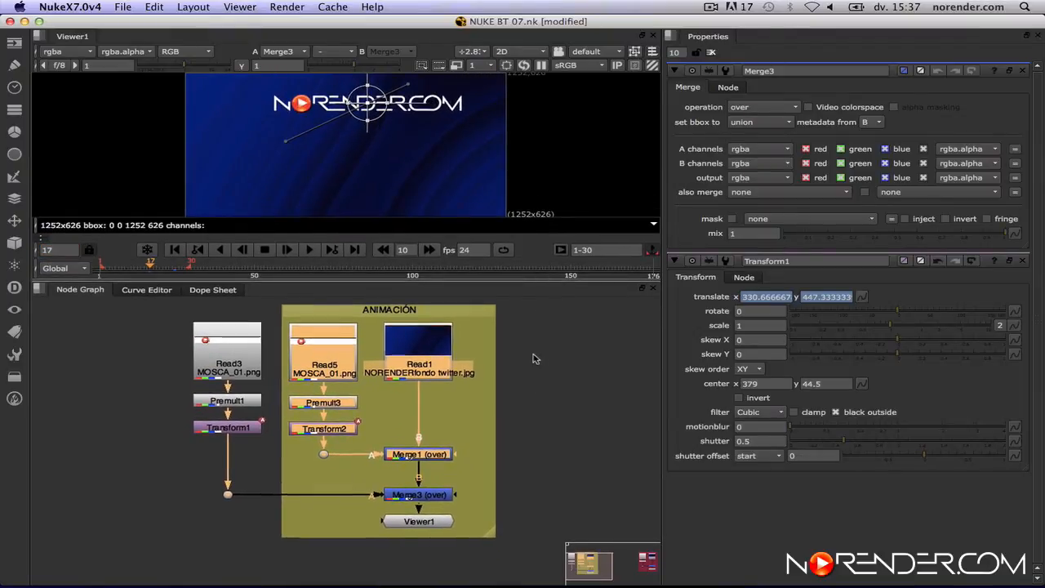
pyautogui.moveTo(533, 355); pyautogui.dragTo(530, 355, button='middle')
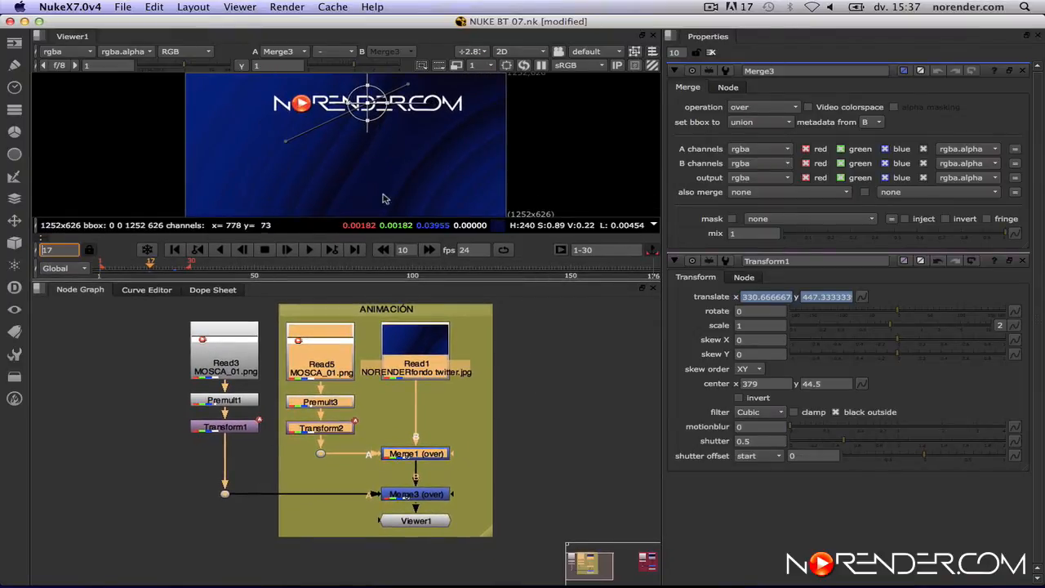
# Inspect the node chain by selecting Merge1, Merge3, the Read1 background, Transform1 and Transform2 in turn.
pyautogui.click(520, 389)
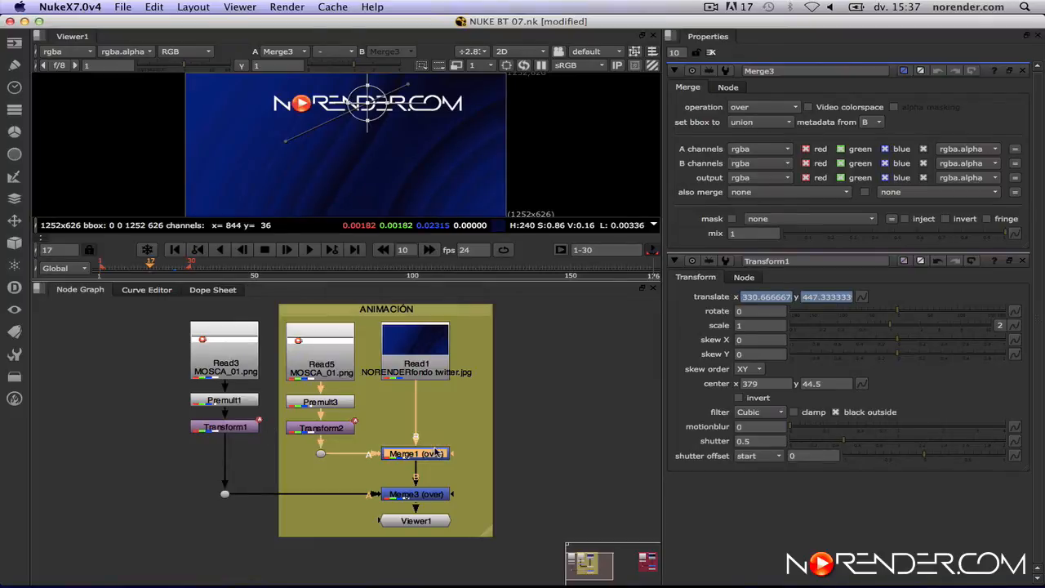
pyautogui.click(440, 495)
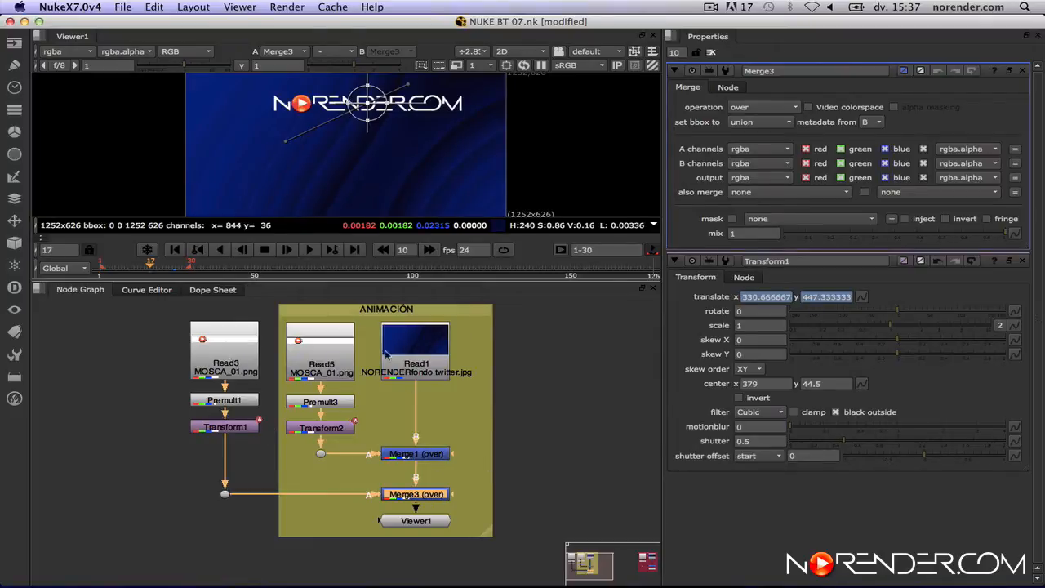
pyautogui.click(426, 347)
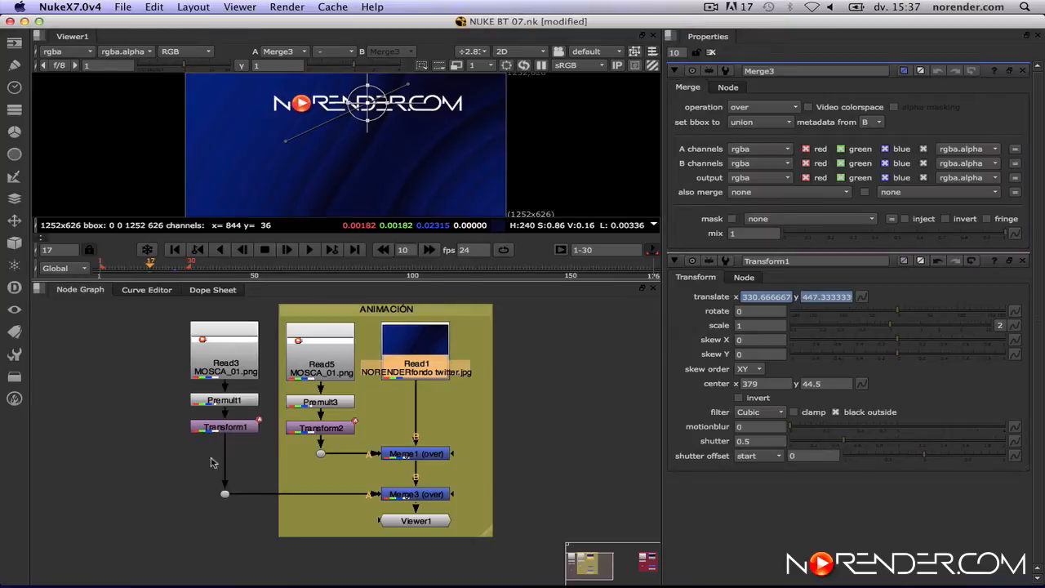
pyautogui.click(240, 426)
pyautogui.click(315, 430)
pyautogui.click(225, 428)
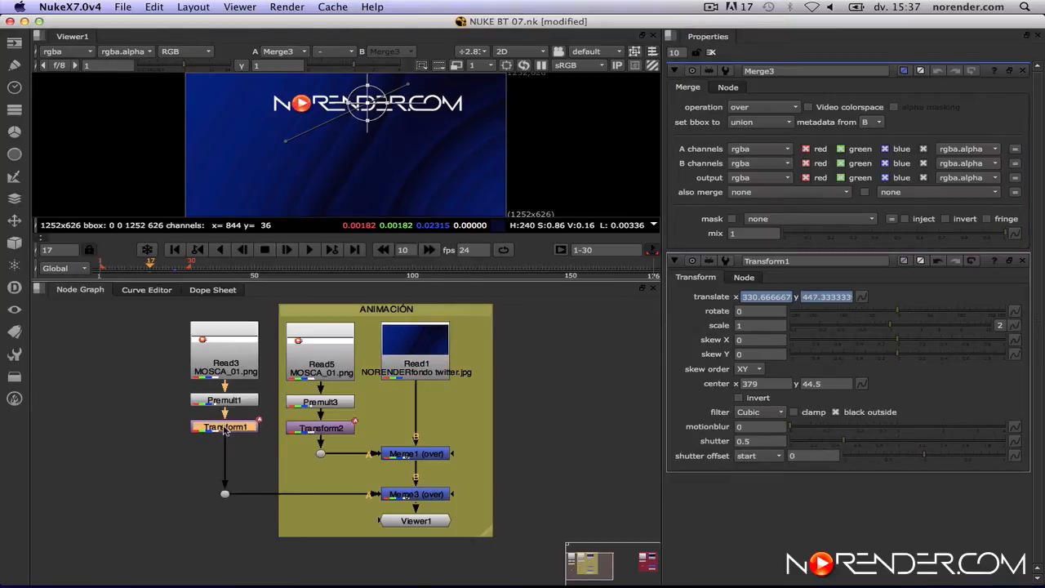
pyautogui.click(316, 430)
pyautogui.click(226, 427)
pyautogui.click(316, 431)
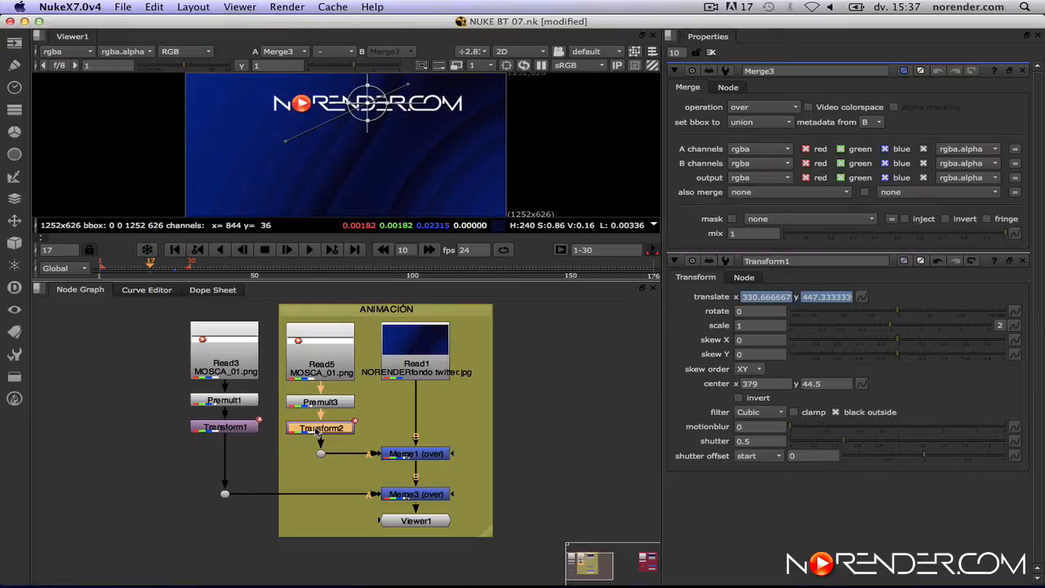
# Open Transform2's properties and delete the animation on its translate values.
pyautogui.doubleClick(324, 430)
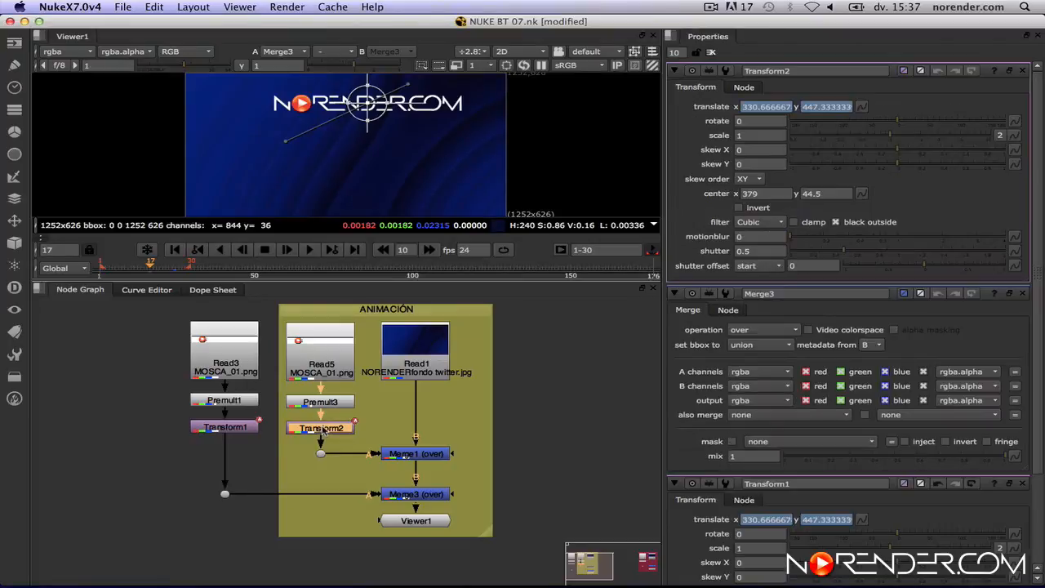
pyautogui.click(862, 106)
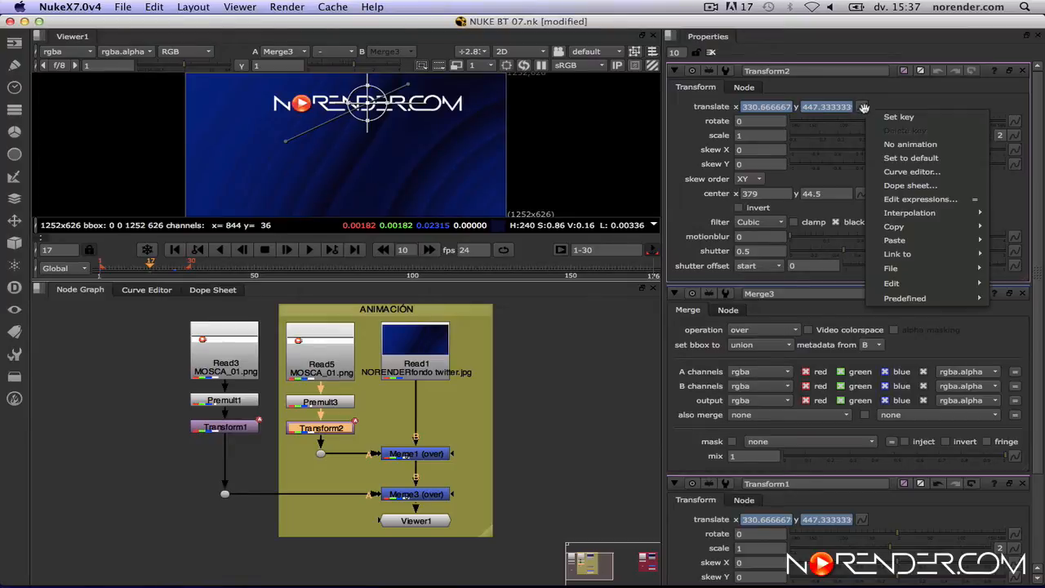
pyautogui.click(936, 144)
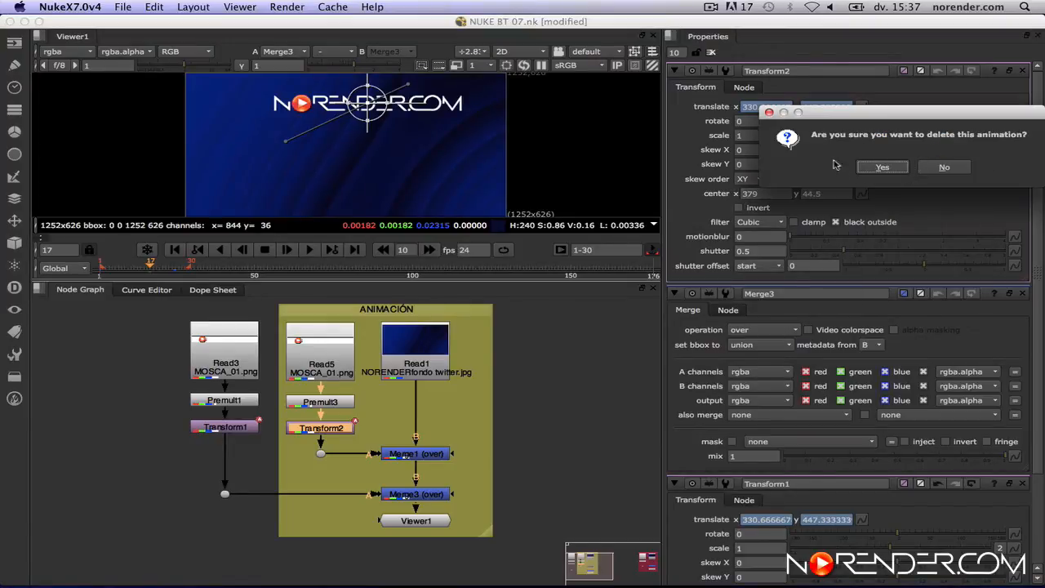
pyautogui.click(881, 168)
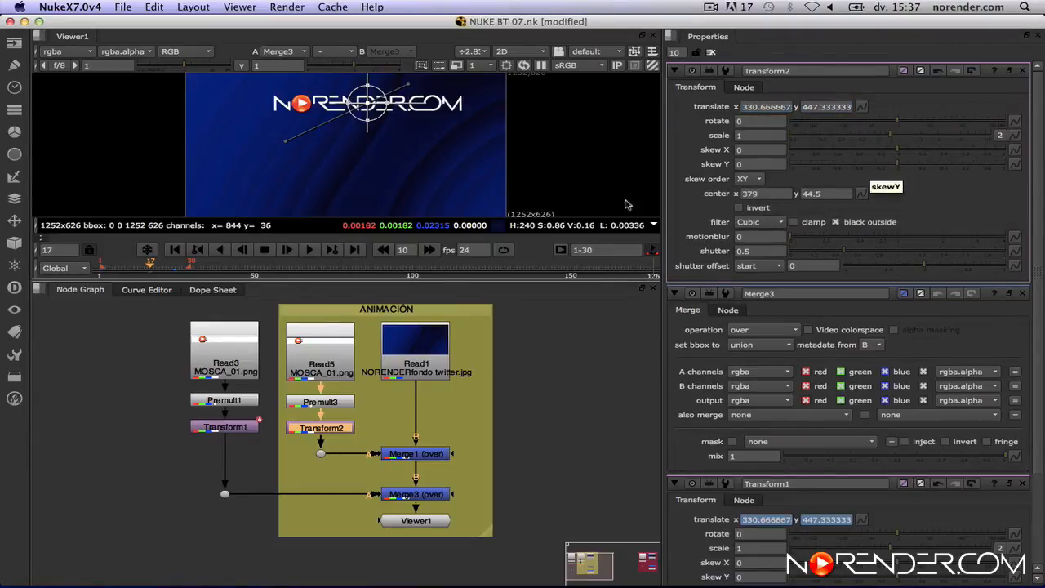
# Delete Transform1's translate animation and move its logo below the other one, to about x 334, y 164.
pyautogui.doubleClick(239, 428)
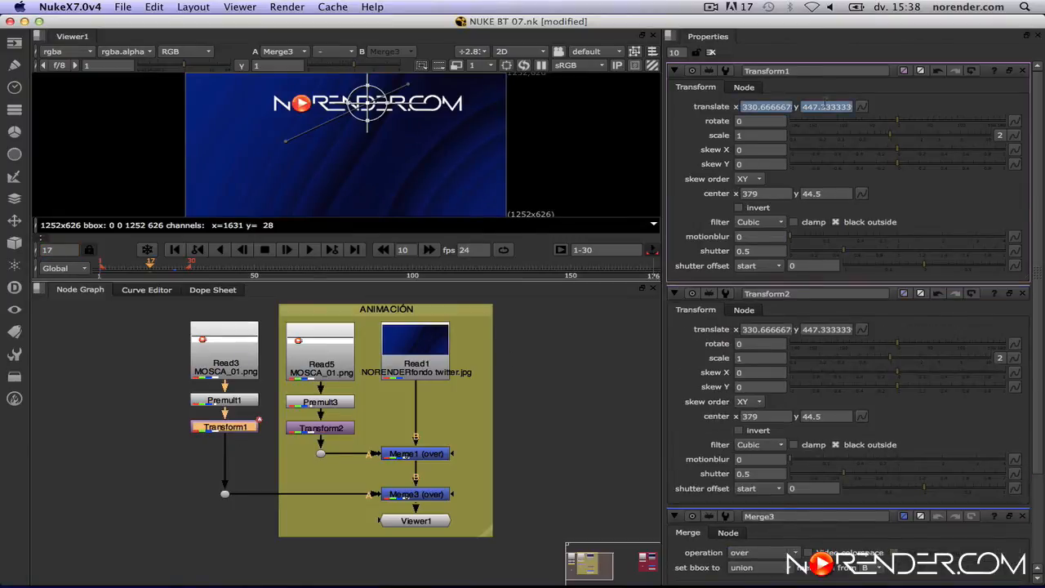
pyautogui.click(865, 107)
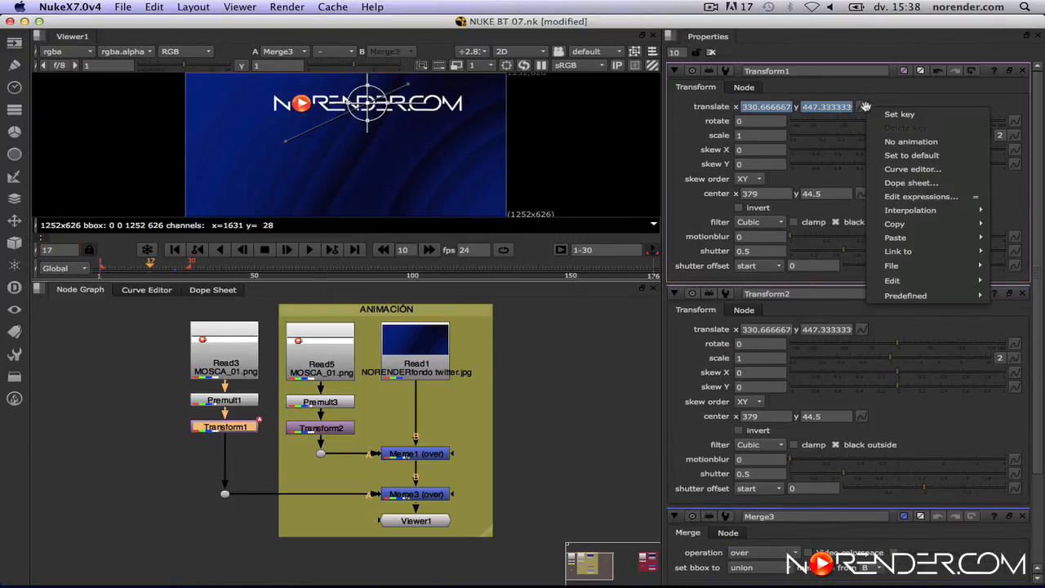
pyautogui.click(927, 141)
pyautogui.click(889, 164)
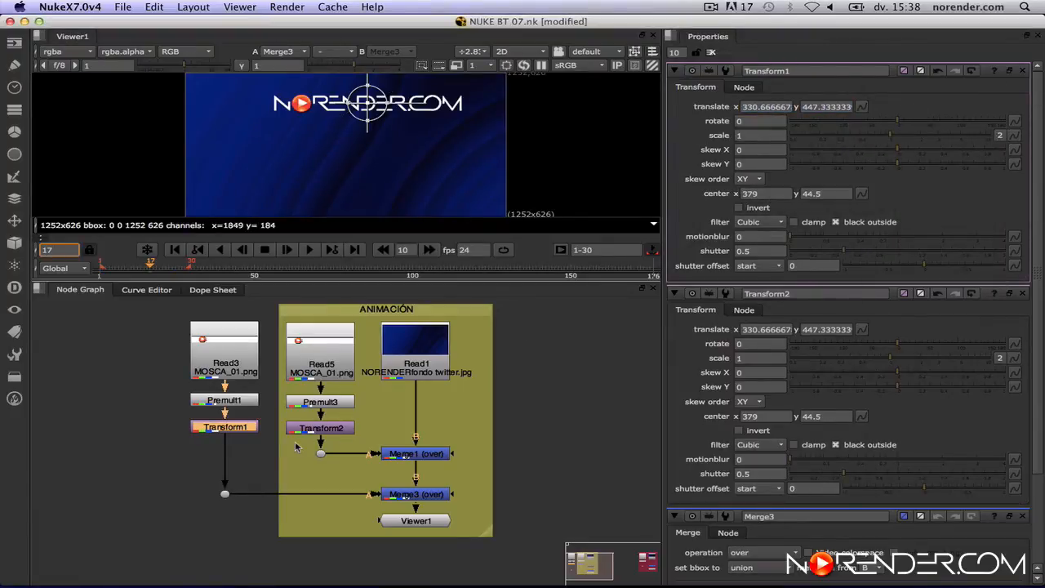
pyautogui.moveTo(366, 107); pyautogui.dragTo(369, 168)
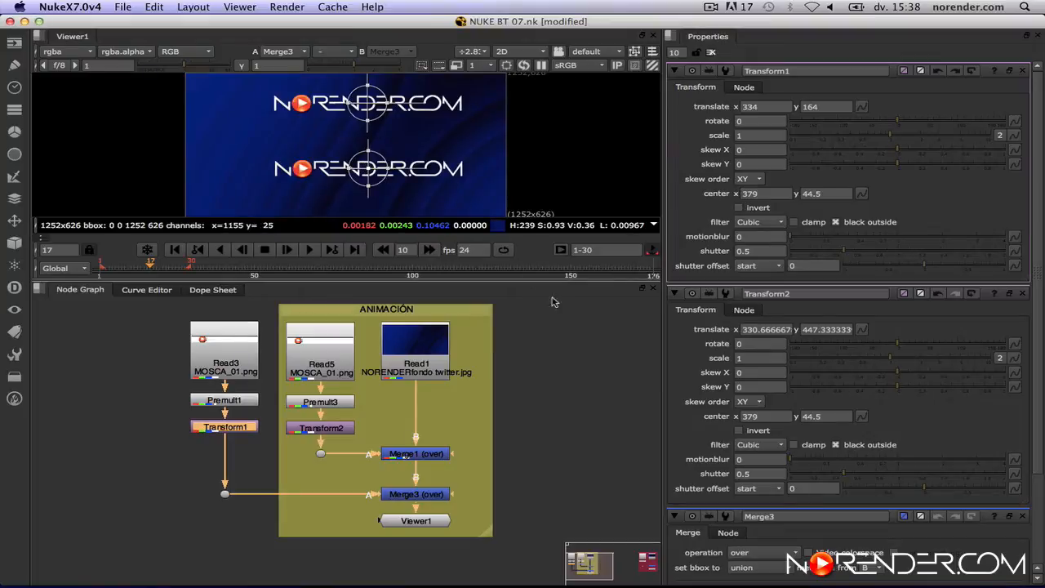
pyautogui.click(571, 337)
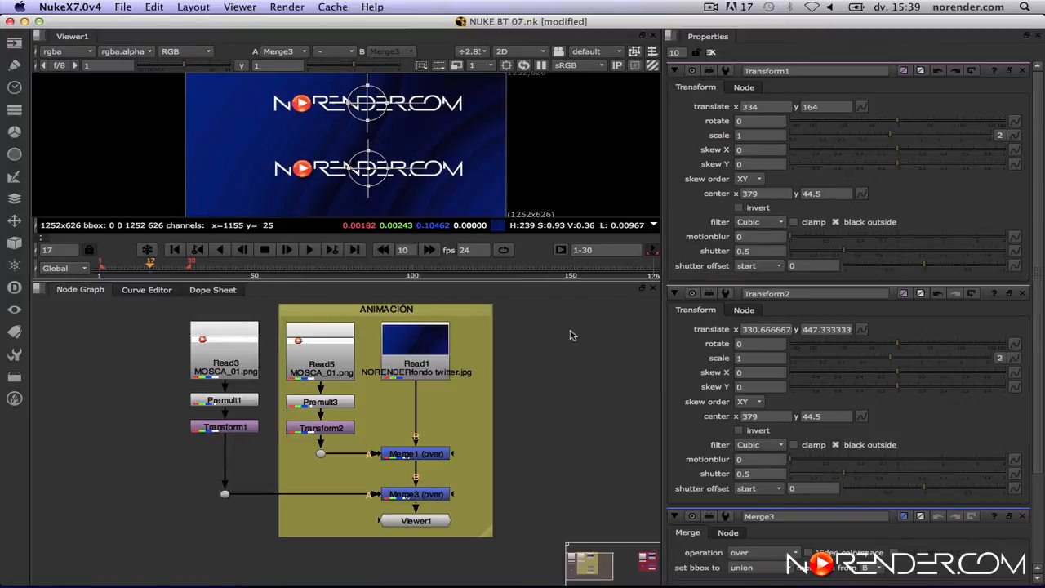
# Set Transform1's rotate to 25.
pyautogui.click(733, 121)
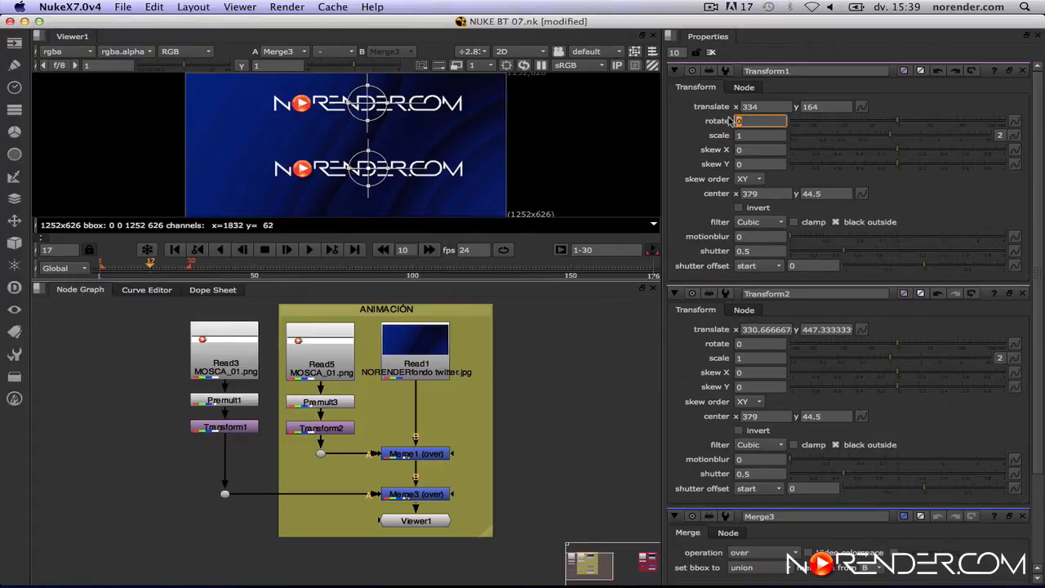
pyautogui.write('25')
pyautogui.press('Return')
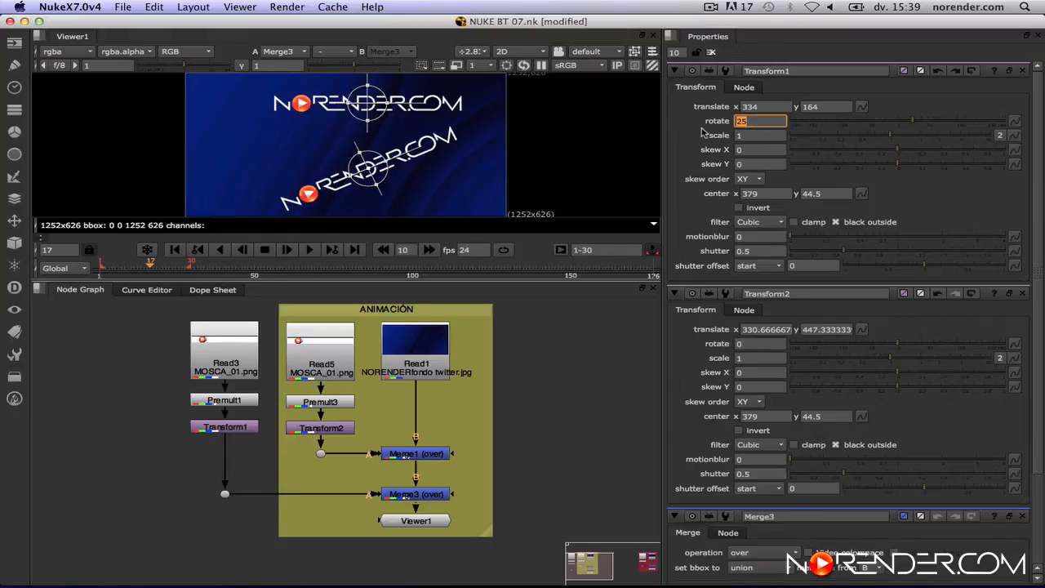
# Copy the rotate value 25 from Transform1 and paste it into Transform2's rotate.
pyautogui.click(764, 122)
pyautogui.moveTo(764, 121); pyautogui.dragTo(698, 124)
pyautogui.press('super+c')
pyautogui.moveTo(762, 344); pyautogui.dragTo(707, 349)
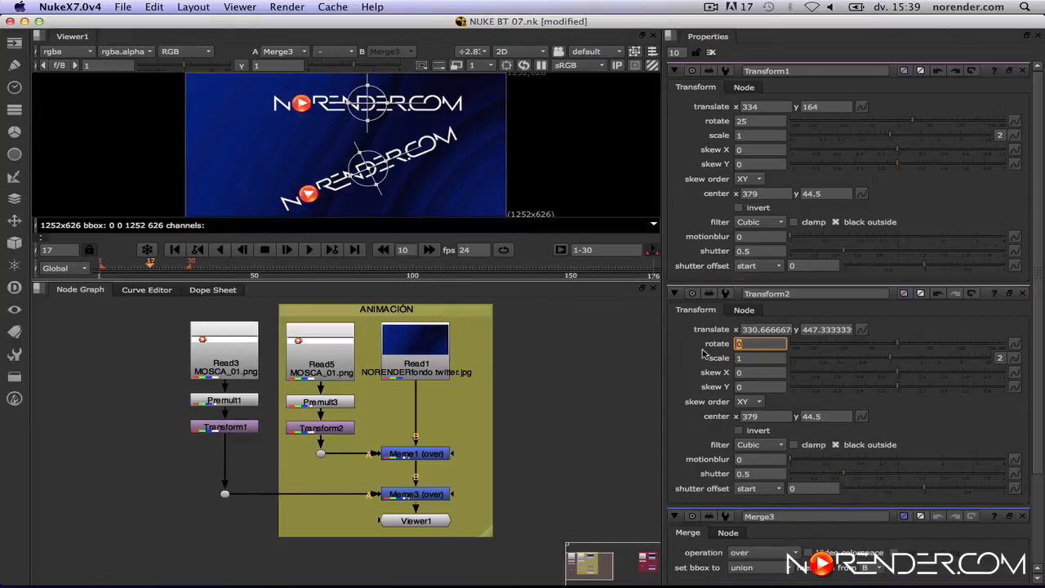
pyautogui.press('super+v')
pyautogui.click(760, 121)
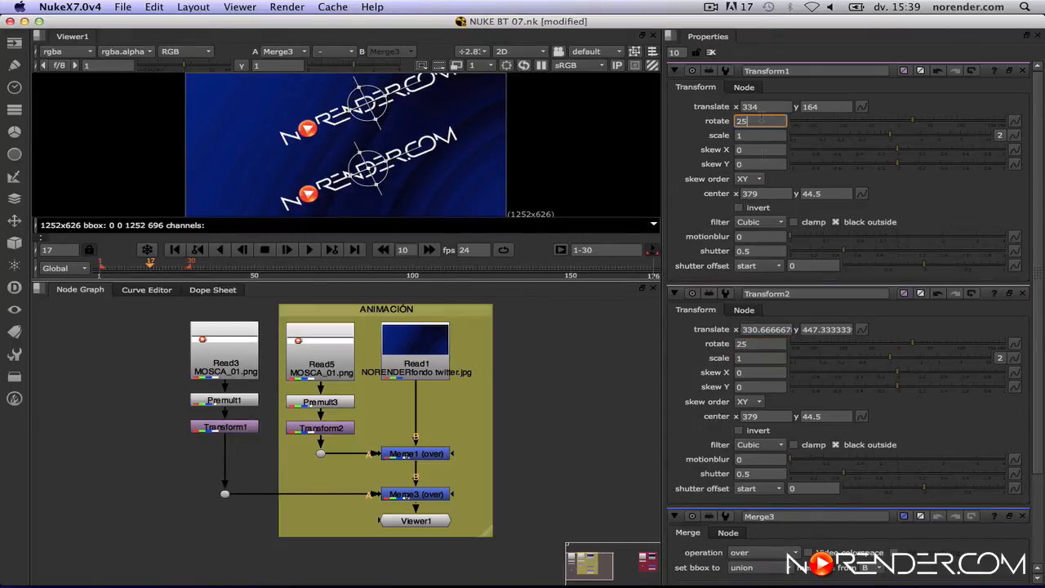
pyautogui.click(772, 345)
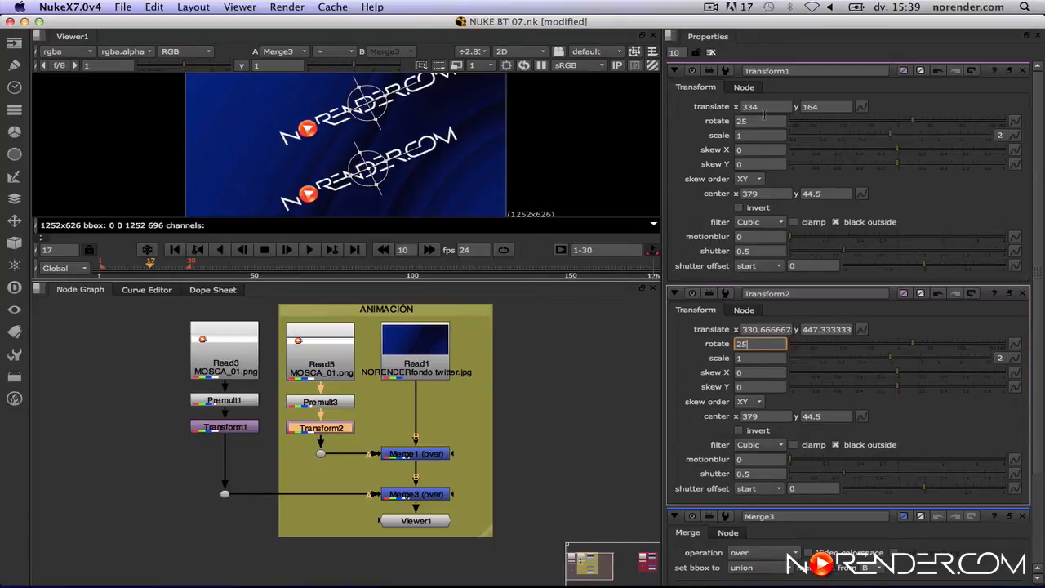
# Set Transform1's rotate to about -28 and transfer that value directly from its rotate knob to Transform2's rotate.
pyautogui.click(897, 122)
pyautogui.moveTo(895, 122); pyautogui.dragTo(879, 126)
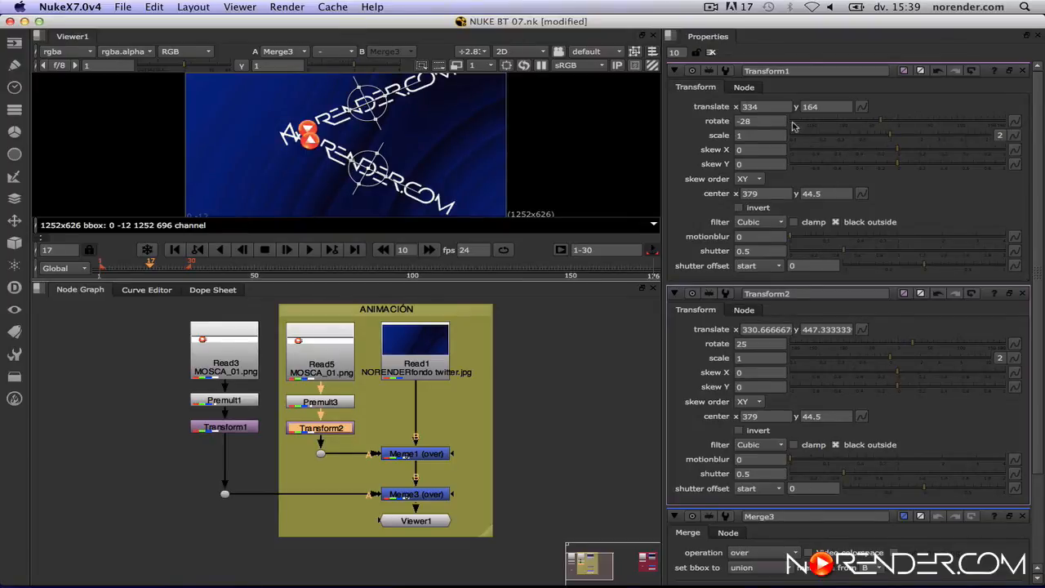
pyautogui.doubleClick(743, 121)
pyautogui.moveTo(1016, 121)
pyautogui.mouseDown()
pyautogui.moveTo(769, 359)
pyautogui.moveTo(764, 346)
pyautogui.mouseUp()
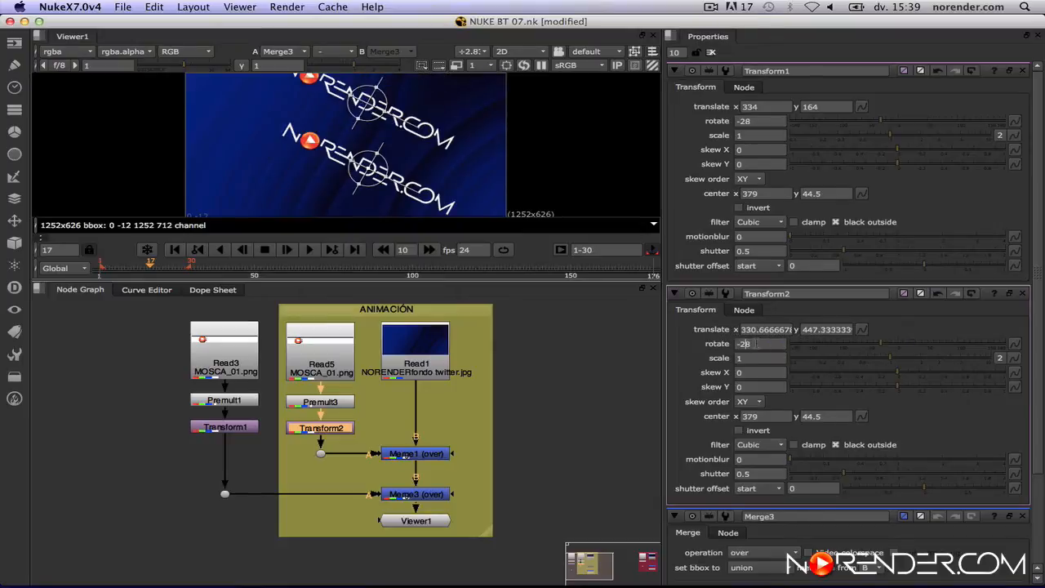
pyautogui.doubleClick(772, 343)
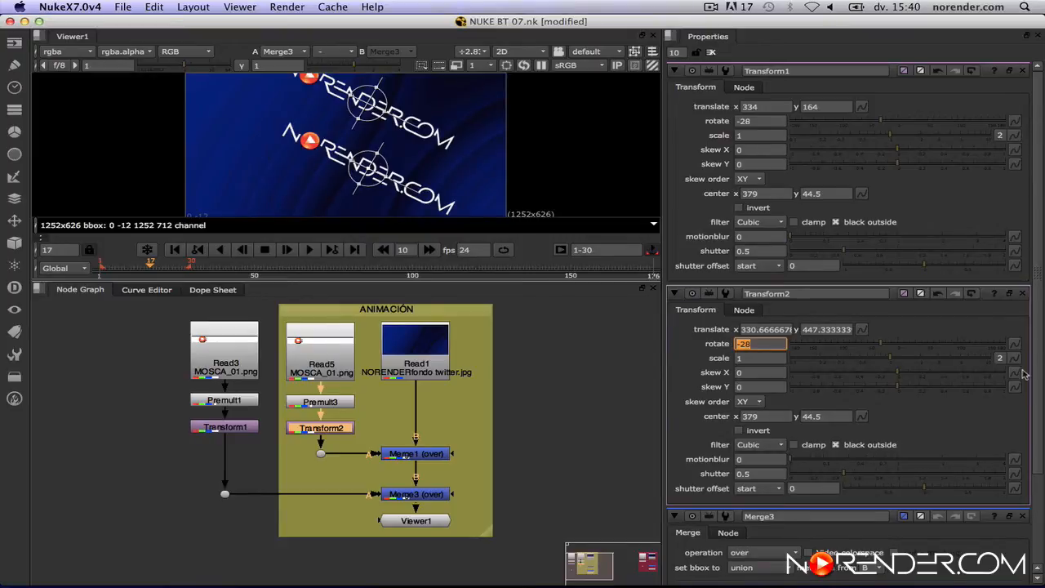
pyautogui.click(682, 370)
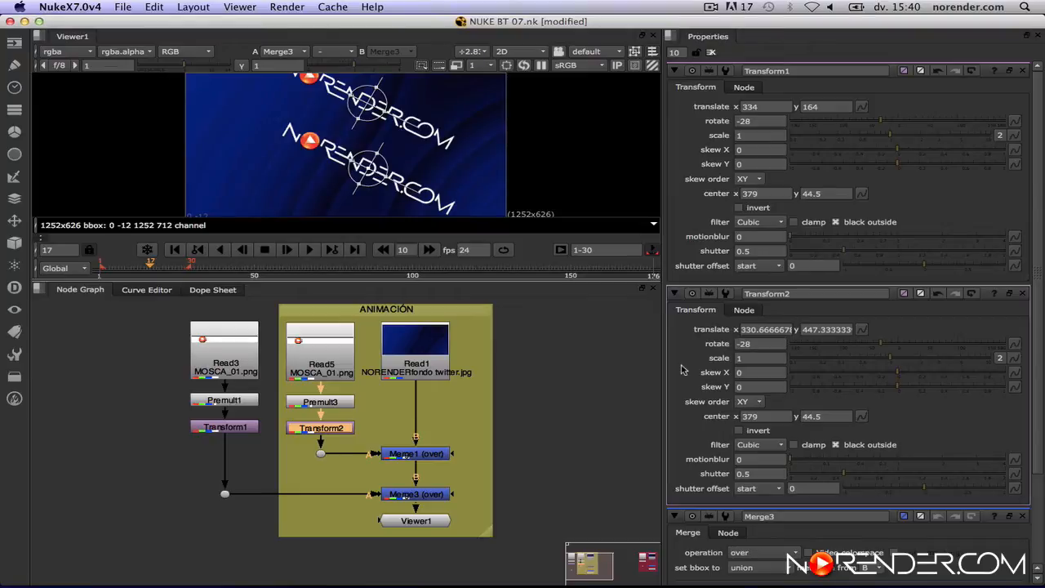
# Reset the rotate value to 0 in both Transform2 and Transform1.
pyautogui.moveTo(756, 344); pyautogui.dragTo(717, 350)
pyautogui.write('0')
pyautogui.press('Return')
pyautogui.moveTo(775, 121); pyautogui.dragTo(694, 128)
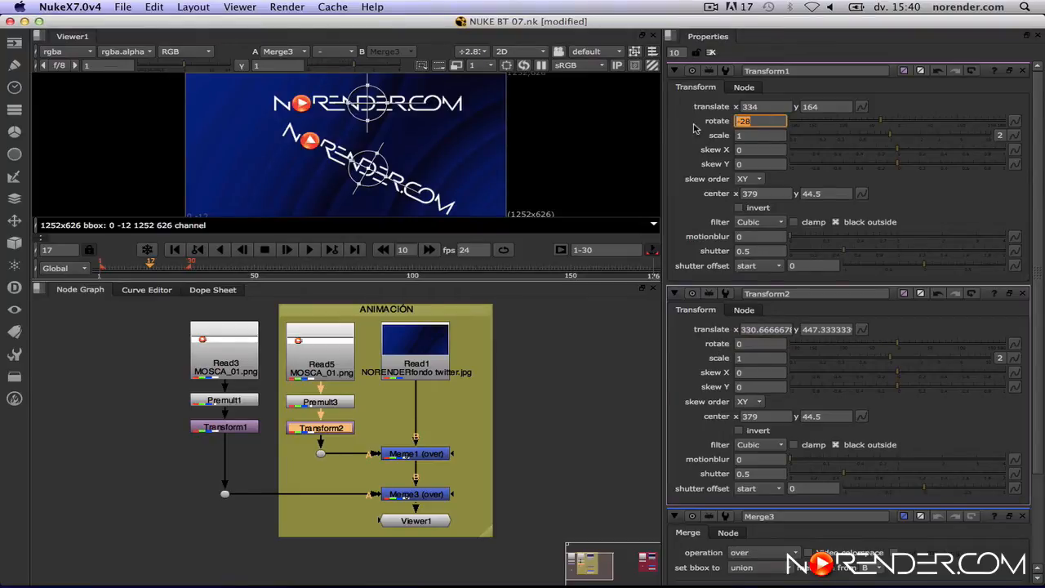
pyautogui.write('0')
pyautogui.press('Return')
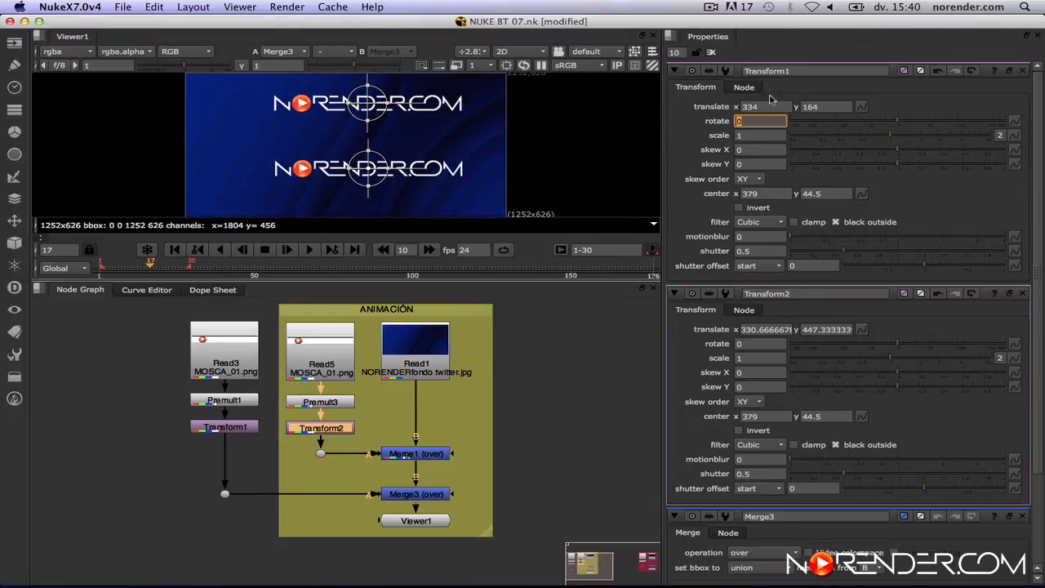
# Collapse Transform2's properties, move the lower logo to about x 42, y 162, and key Transform1's translate at frame 1.
pyautogui.click(803, 92)
pyautogui.click(674, 293)
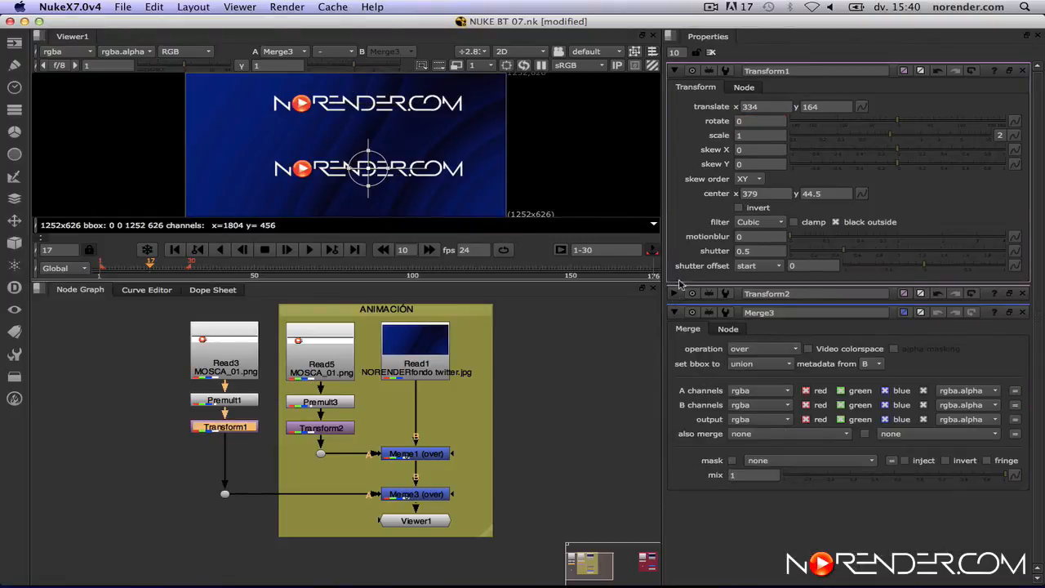
pyautogui.moveTo(368, 169); pyautogui.dragTo(293, 169)
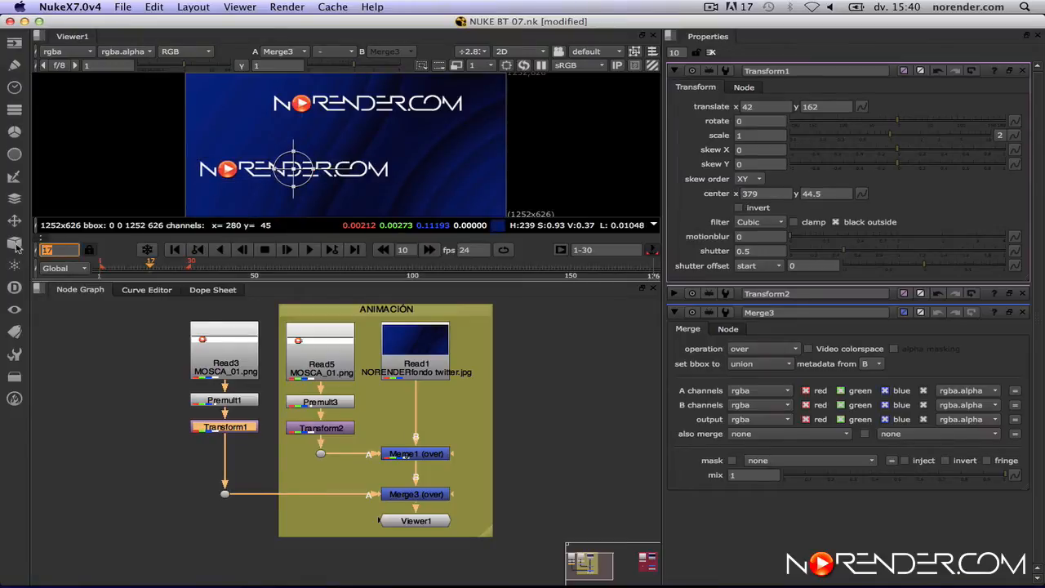
pyautogui.write('1')
pyautogui.press('Return')
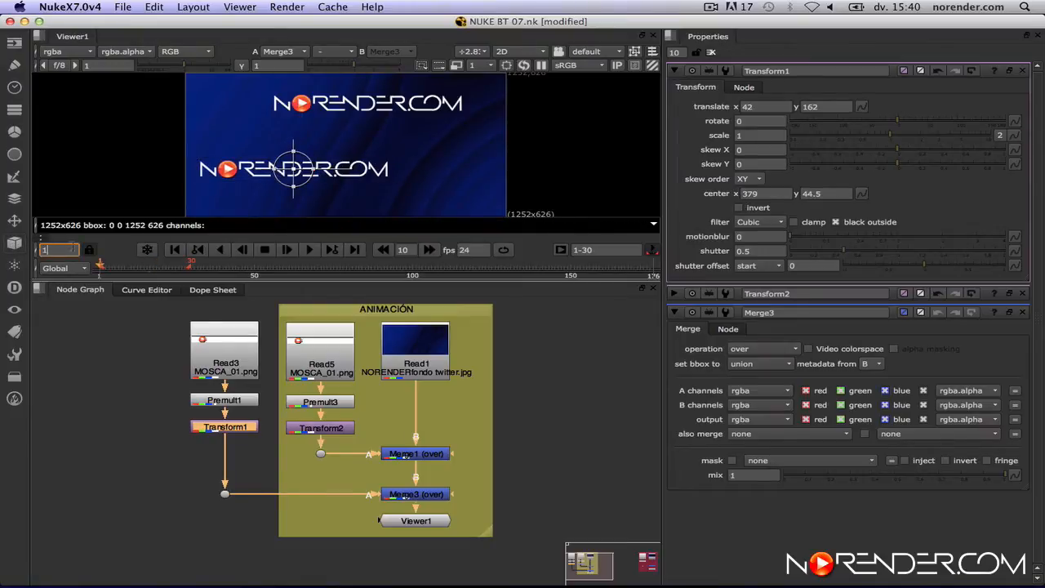
pyautogui.click(861, 106)
pyautogui.click(901, 113)
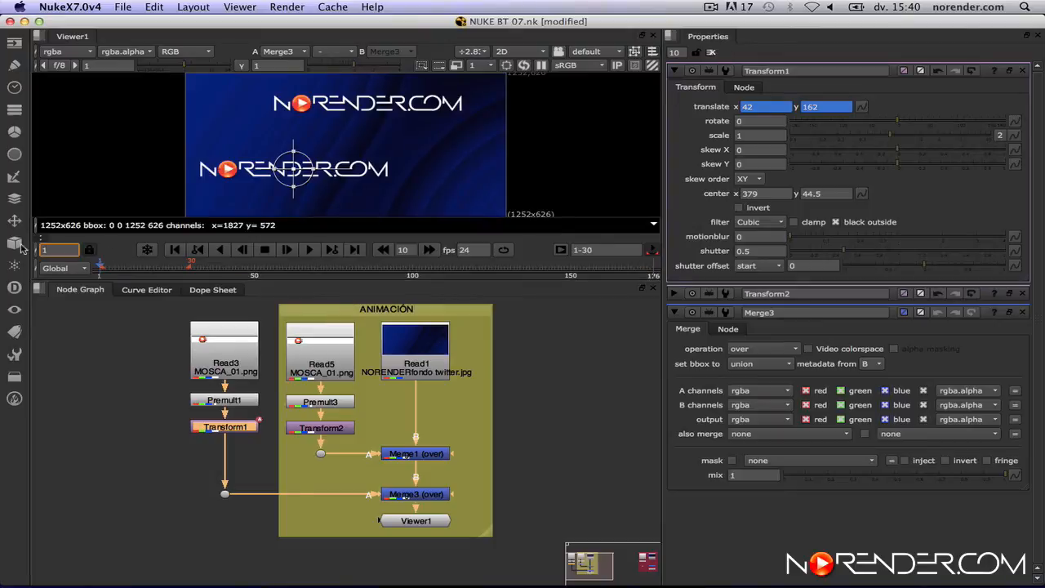
# At frame 25, move the lower logo to about x 478, y 164, play the animation and return to the first frame.
pyautogui.press('Return')
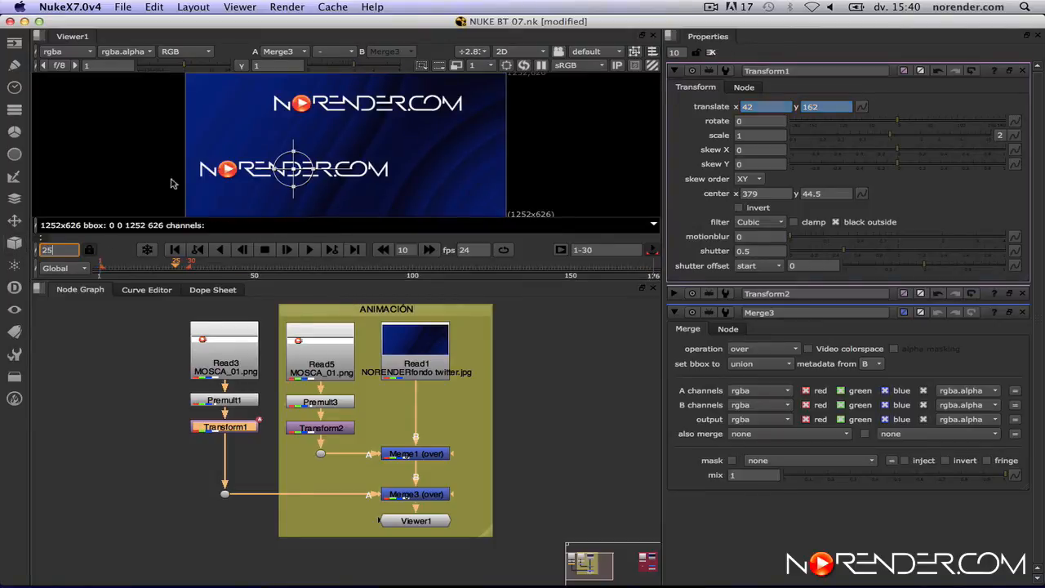
pyautogui.moveTo(293, 169); pyautogui.dragTo(405, 168)
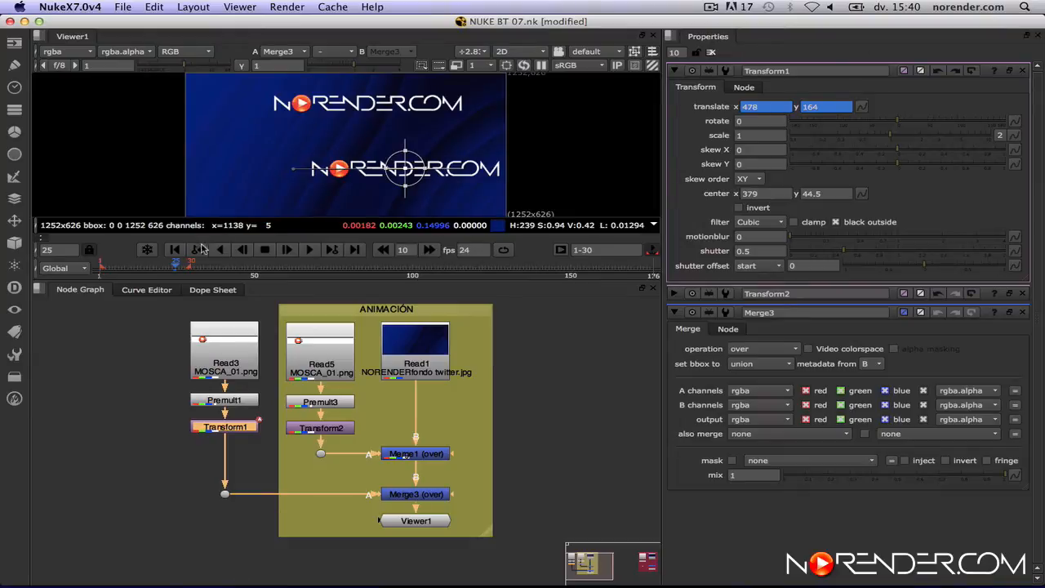
pyautogui.click(310, 249)
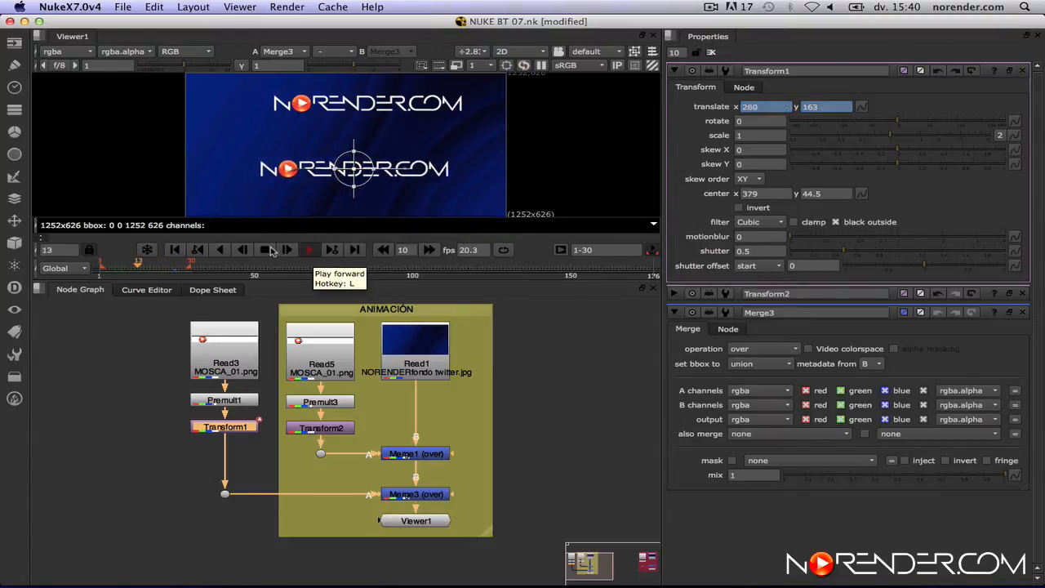
pyautogui.click(309, 249)
pyautogui.click(173, 250)
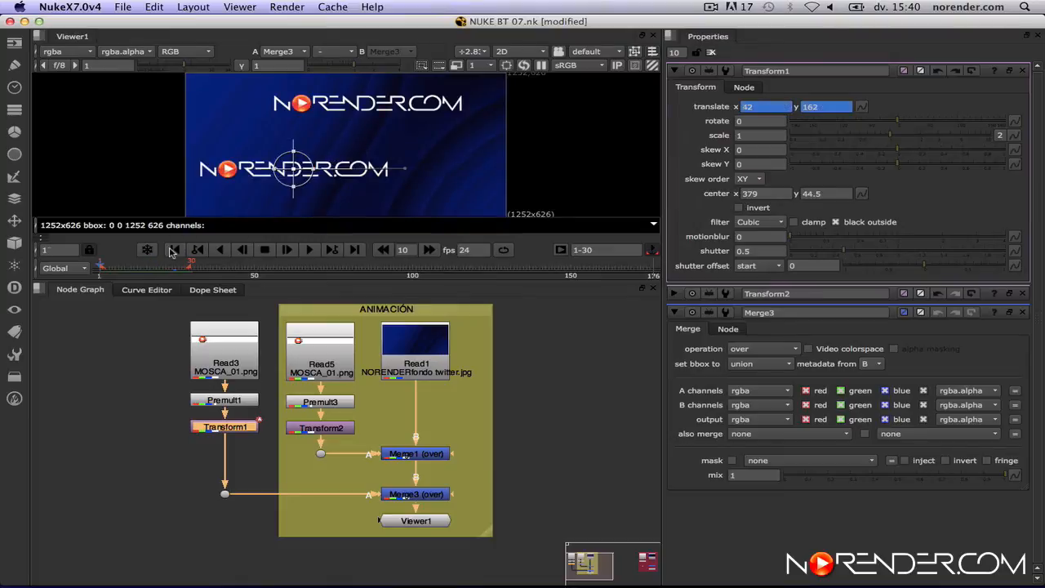
# Expand Transform2's properties, copy Transform1's translate animation onto Transform2's translate, play the result and return to the first frame.
pyautogui.click(674, 294)
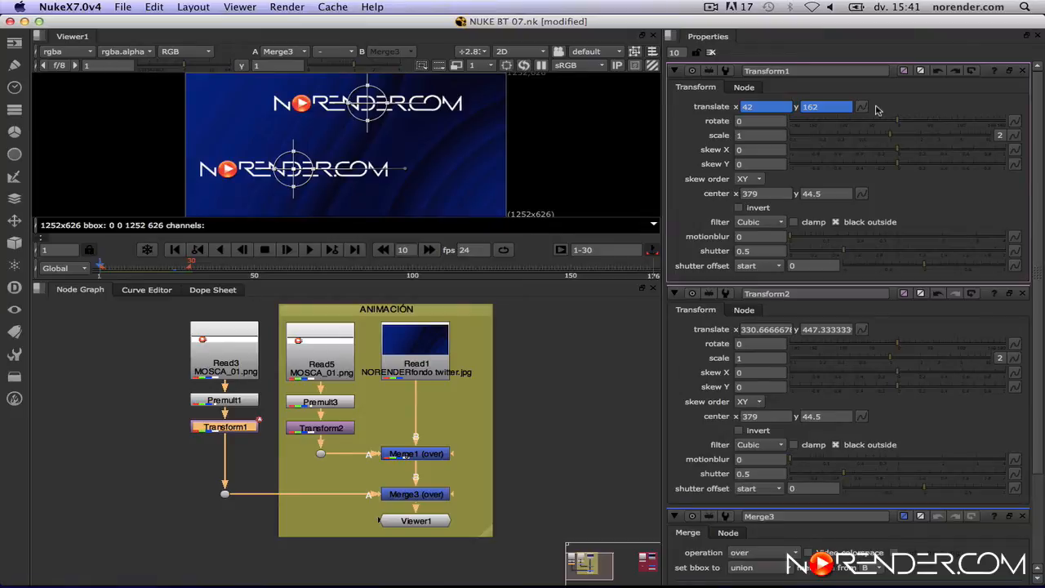
pyautogui.moveTo(861, 106); pyautogui.dragTo(870, 343)
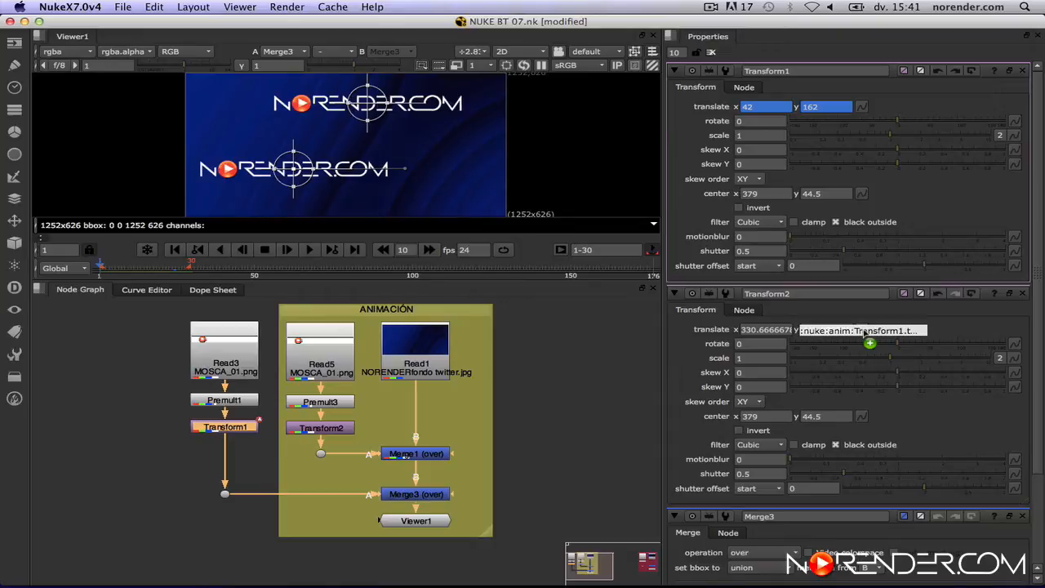
pyautogui.moveTo(870, 343); pyautogui.dragTo(865, 333)
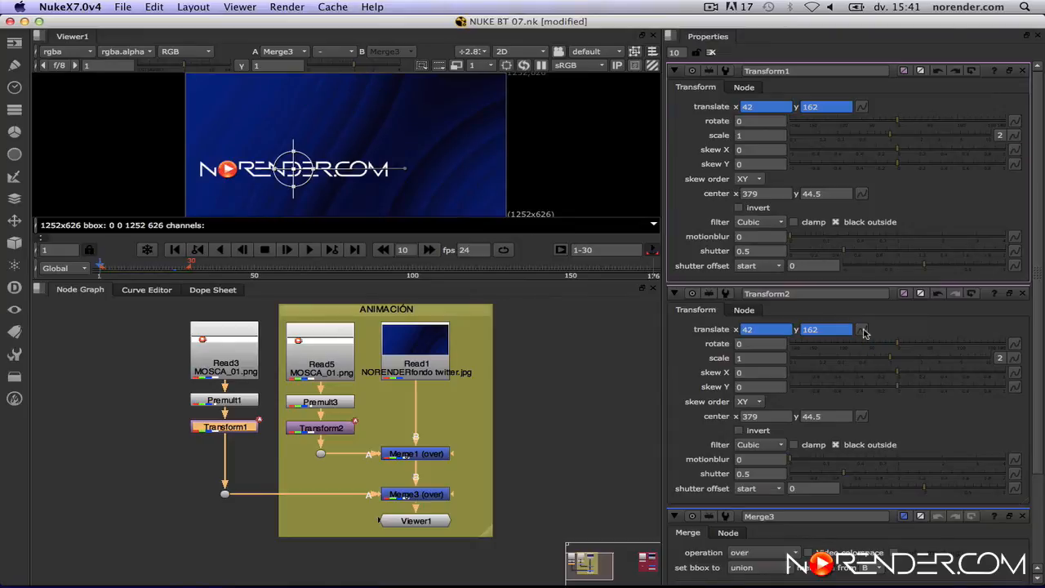
pyautogui.click(312, 253)
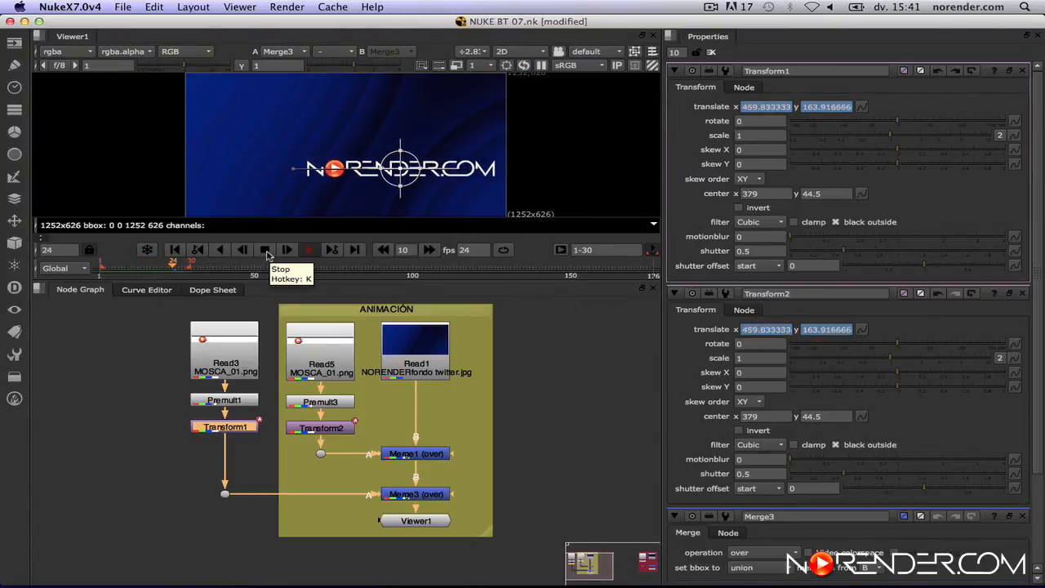
pyautogui.click(266, 250)
pyautogui.click(175, 250)
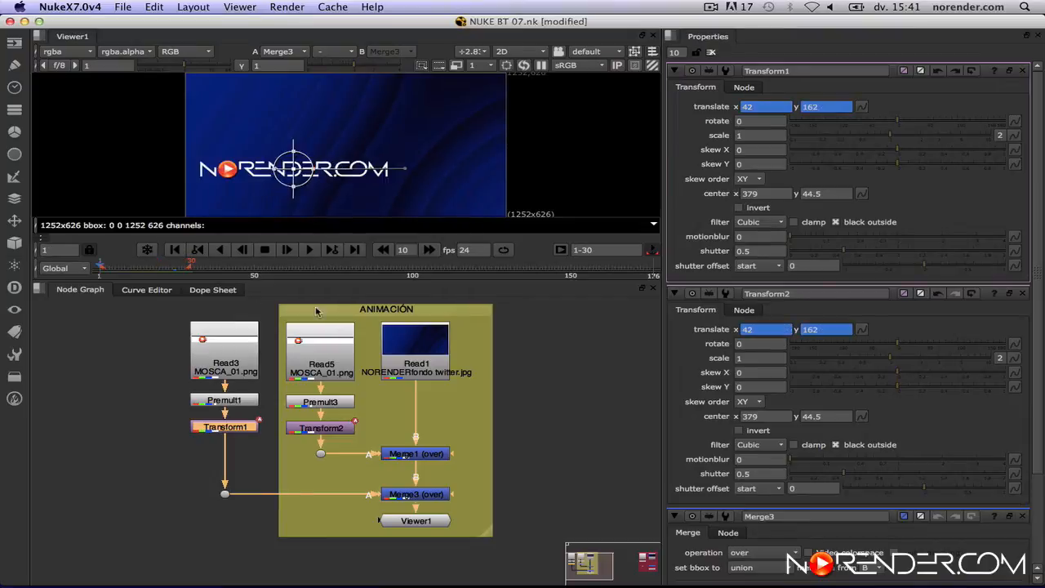
# Set Transform1's rotate to about 26 and scale to about 1.7, play the animation and return to the first frame.
pyautogui.moveTo(899, 139); pyautogui.dragTo(914, 122)
pyautogui.click(310, 251)
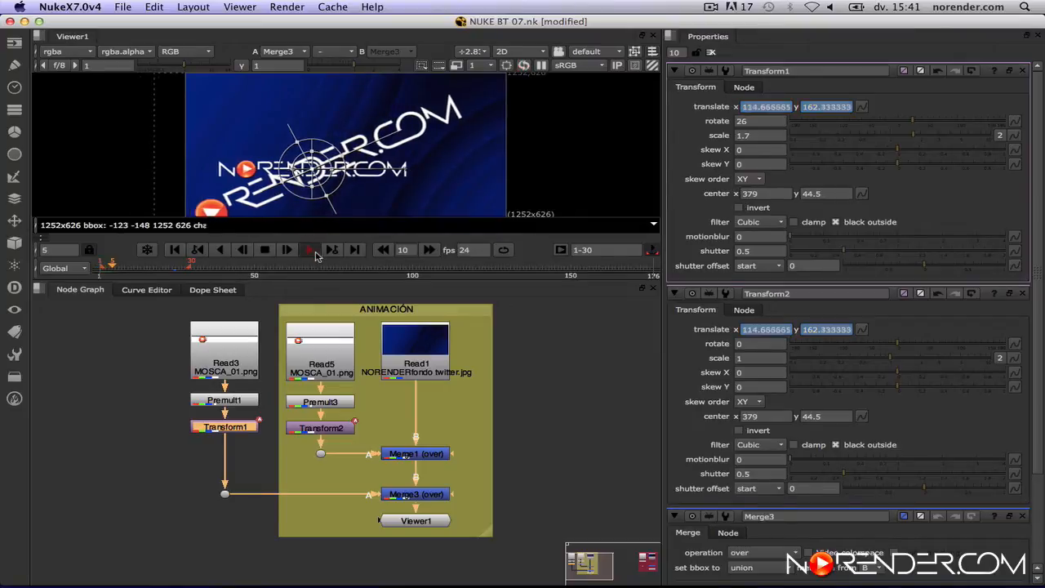
pyautogui.click(264, 250)
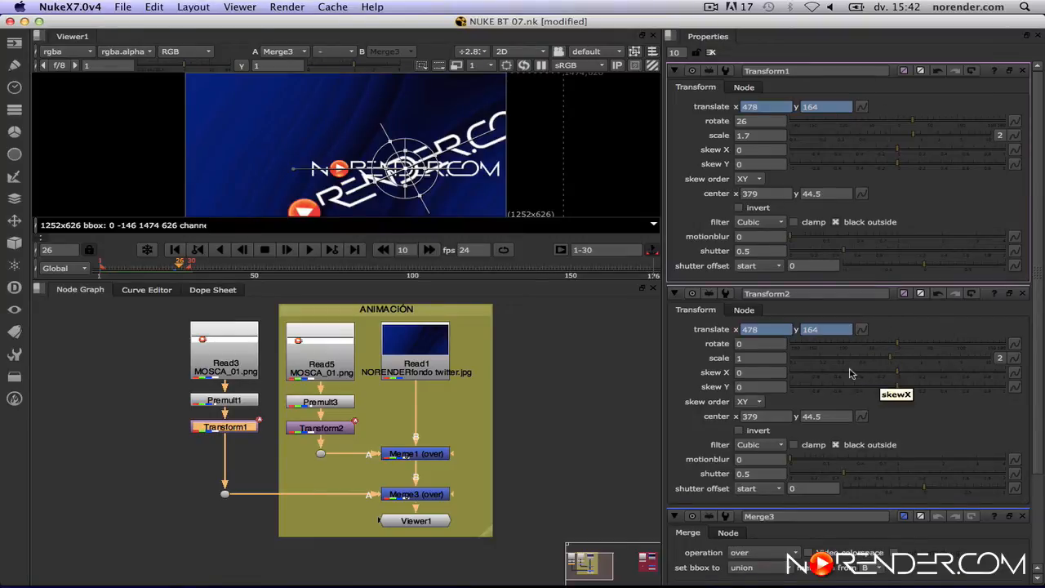
pyautogui.click(173, 250)
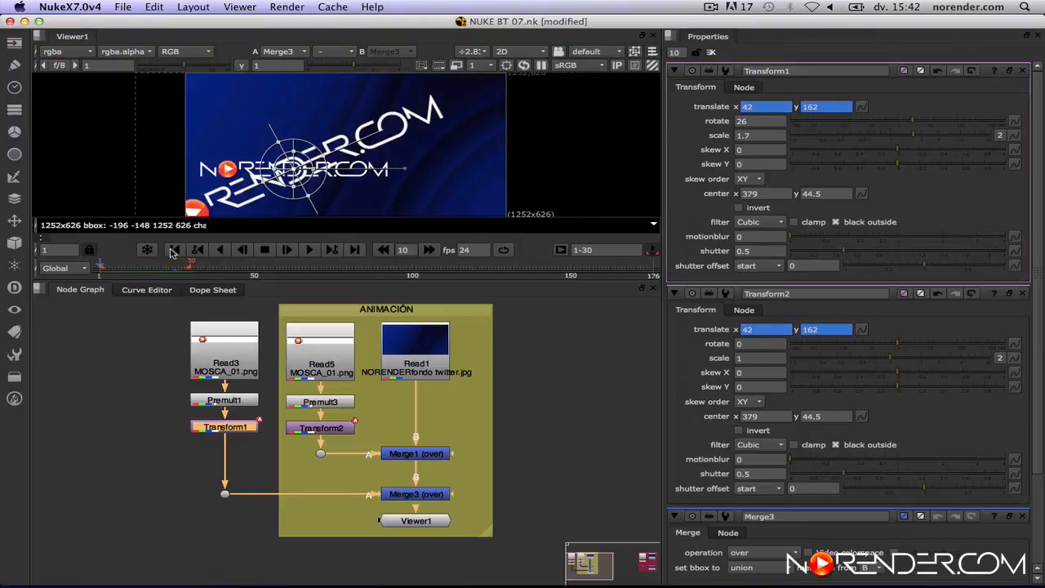
# Collapse Transform2's properties, move Transform1's logo to about x -32, y 380 at frame 1, play the animation and return to the start.
pyautogui.moveTo(69, 250); pyautogui.dragTo(23, 255)
pyautogui.click(674, 294)
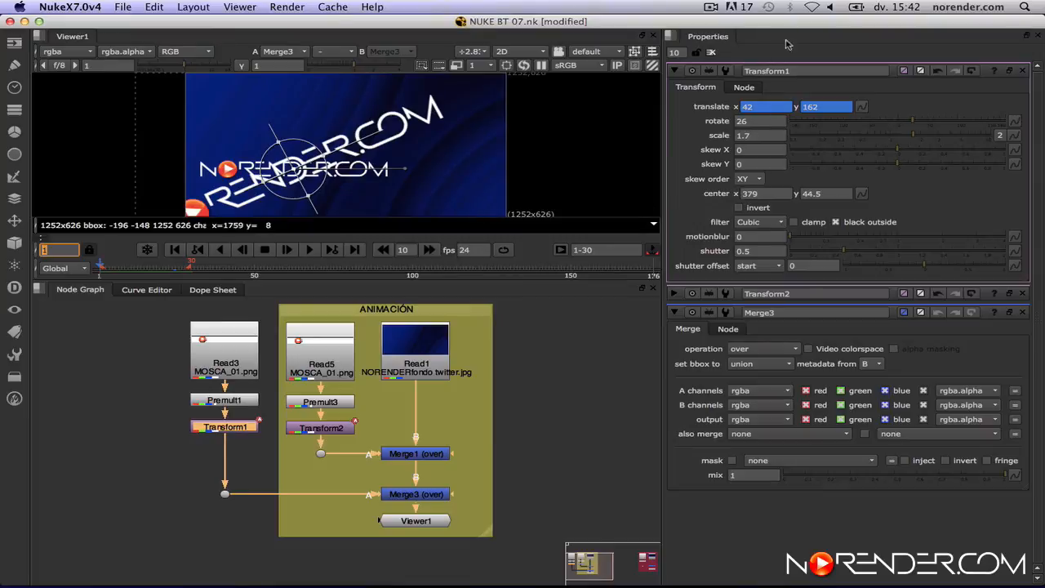
pyautogui.moveTo(807, 72); pyautogui.dragTo(734, 73)
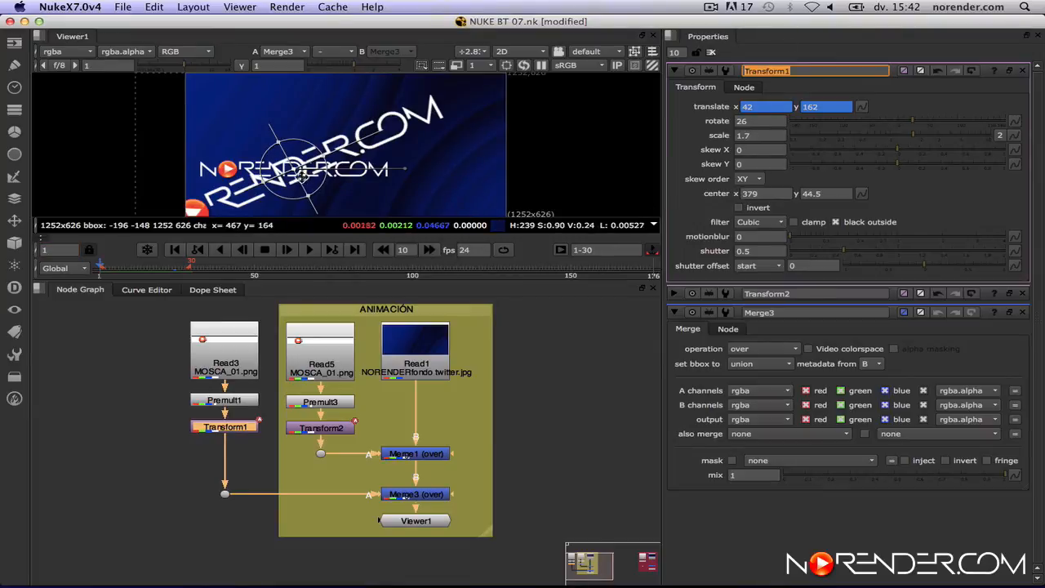
pyautogui.moveTo(290, 166); pyautogui.dragTo(275, 117)
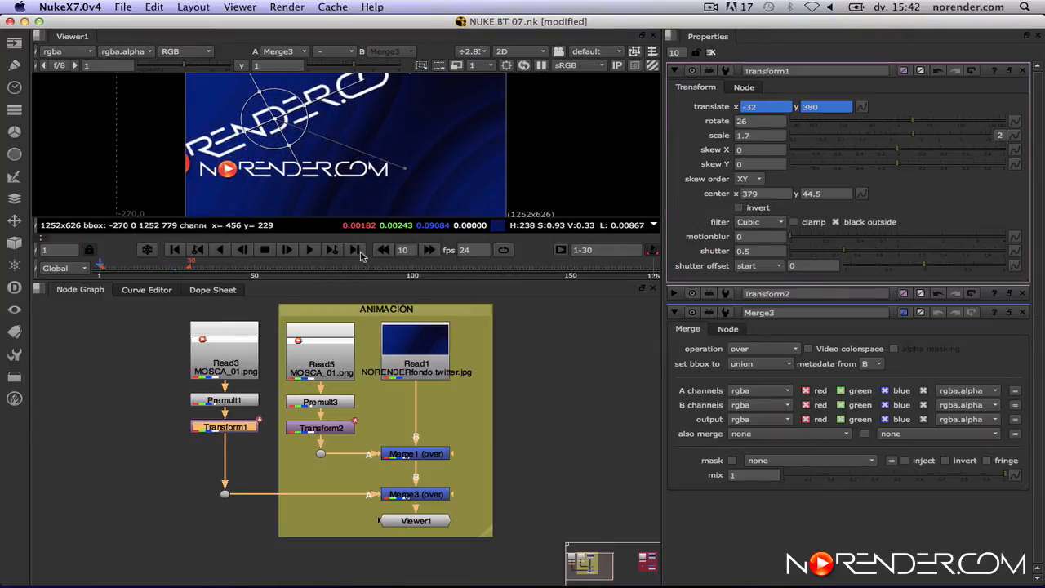
pyautogui.click(309, 250)
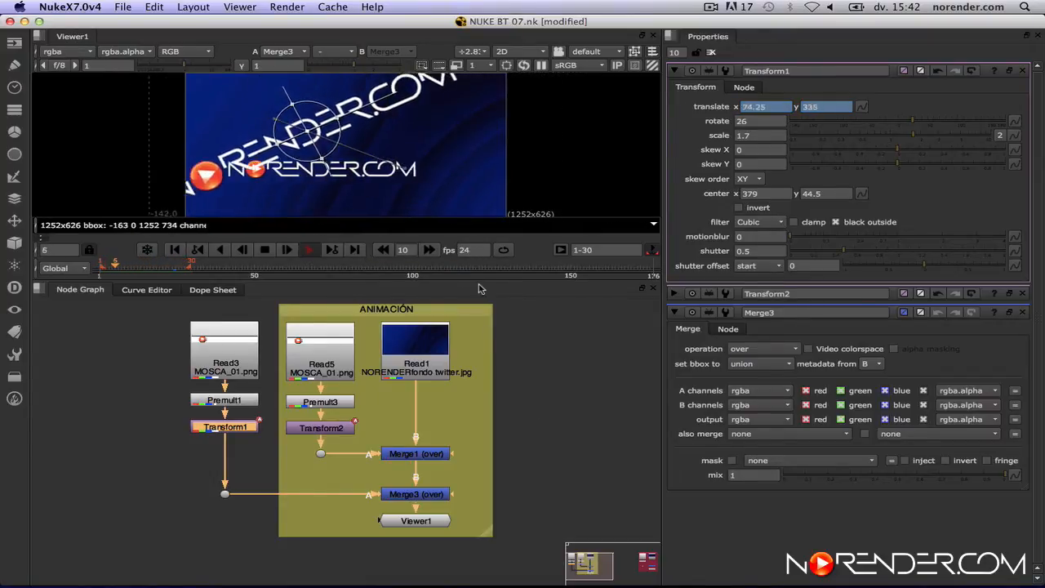
pyautogui.click(262, 252)
pyautogui.click(177, 250)
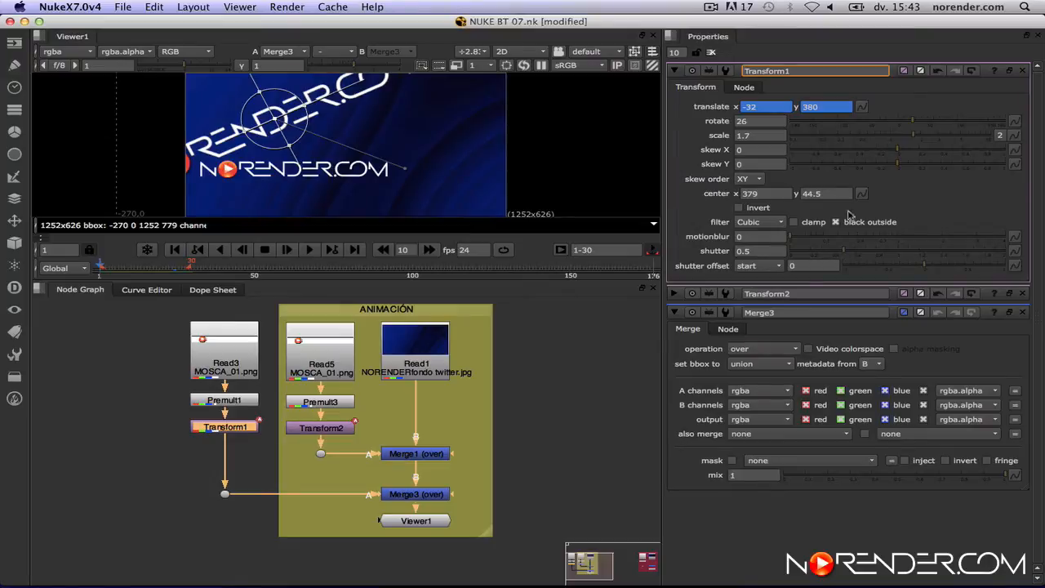
# Expand Transform2's properties and link its rotate to Transform1's rotate with an expression.
pyautogui.click(673, 293)
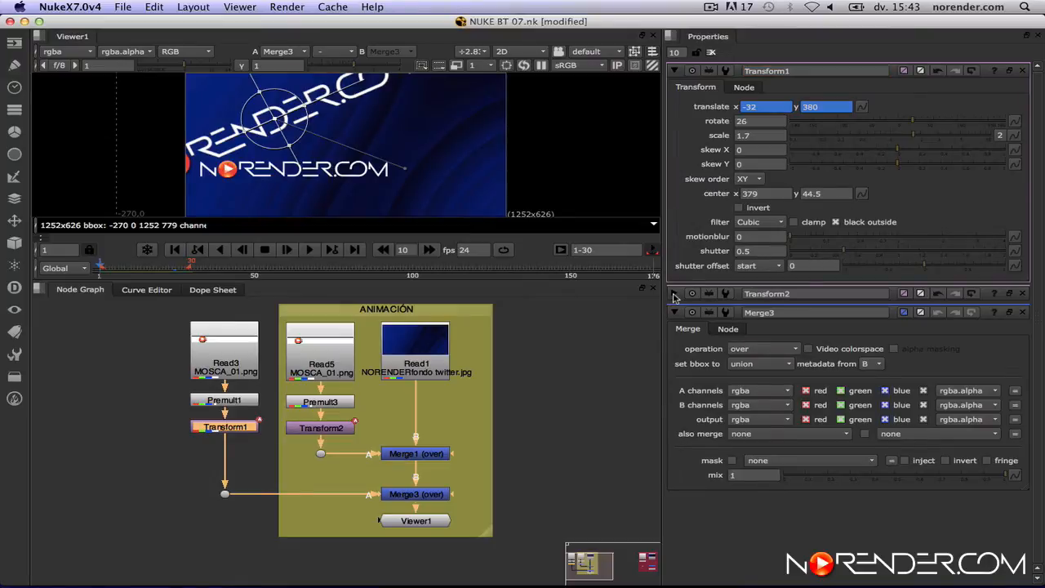
pyautogui.click(768, 120)
pyautogui.click(756, 344)
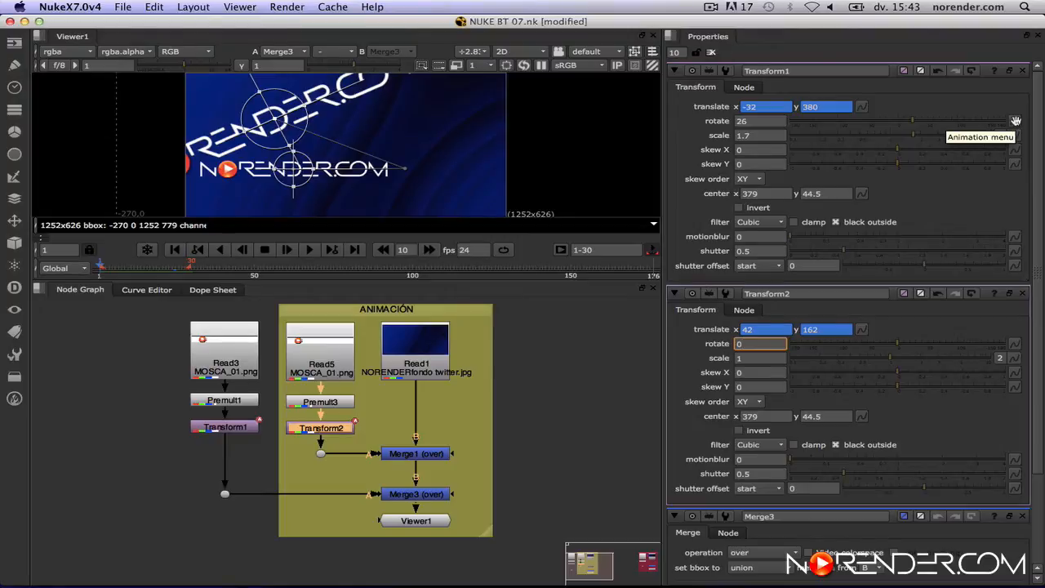
pyautogui.moveTo(1016, 120); pyautogui.dragTo(762, 346)
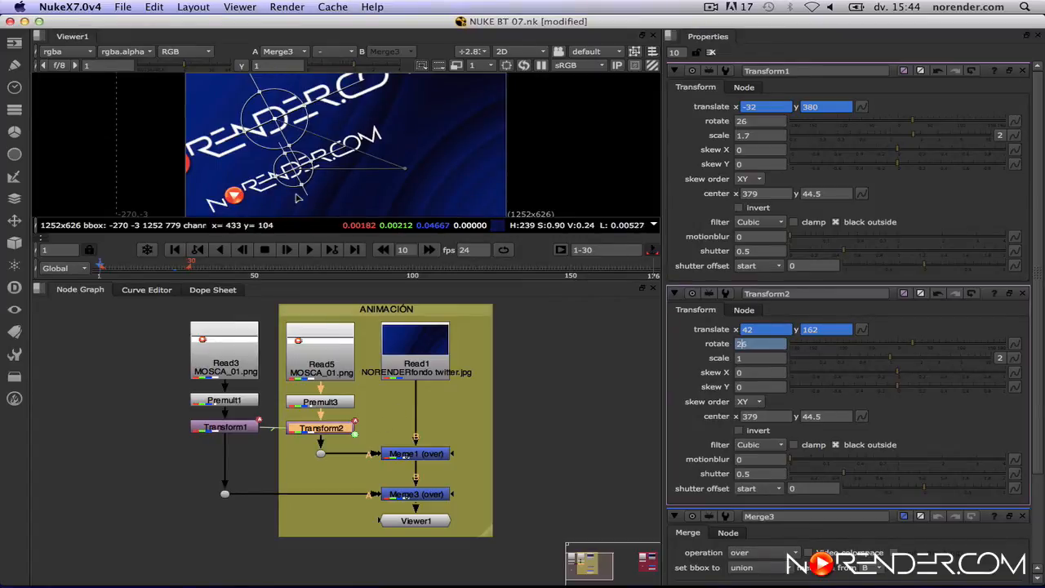
# Examine the expression link between Transform1 and Transform2 in the node graph.
pyautogui.scroll(4, 285, 412)
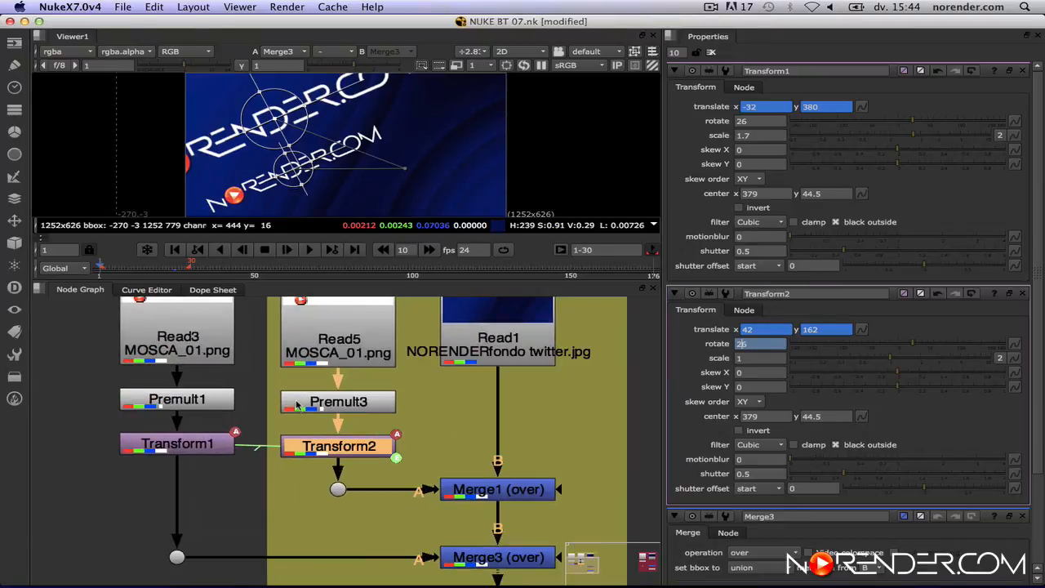
pyautogui.click(281, 417)
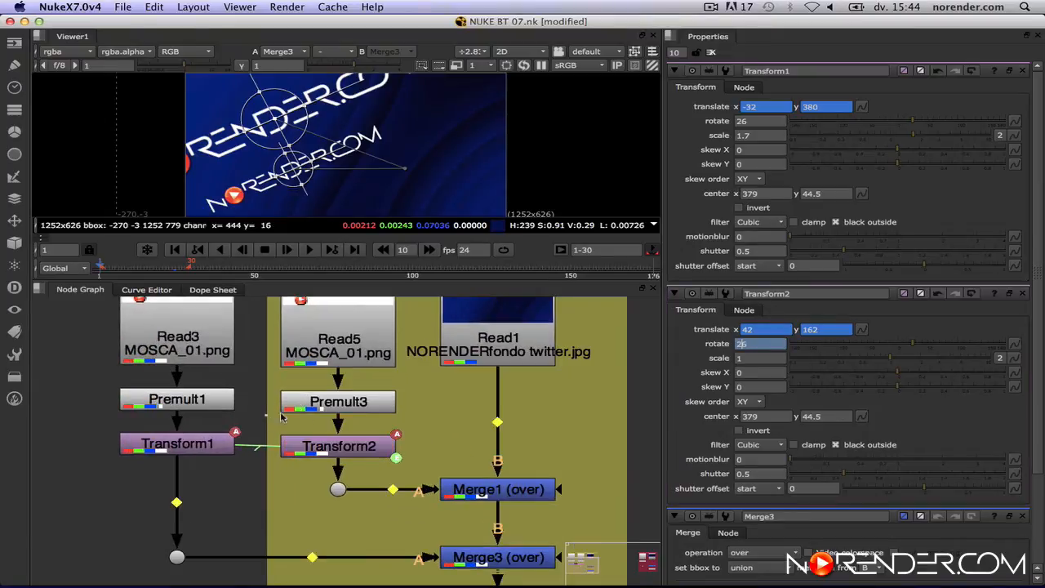
pyautogui.click(382, 451)
pyautogui.click(195, 449)
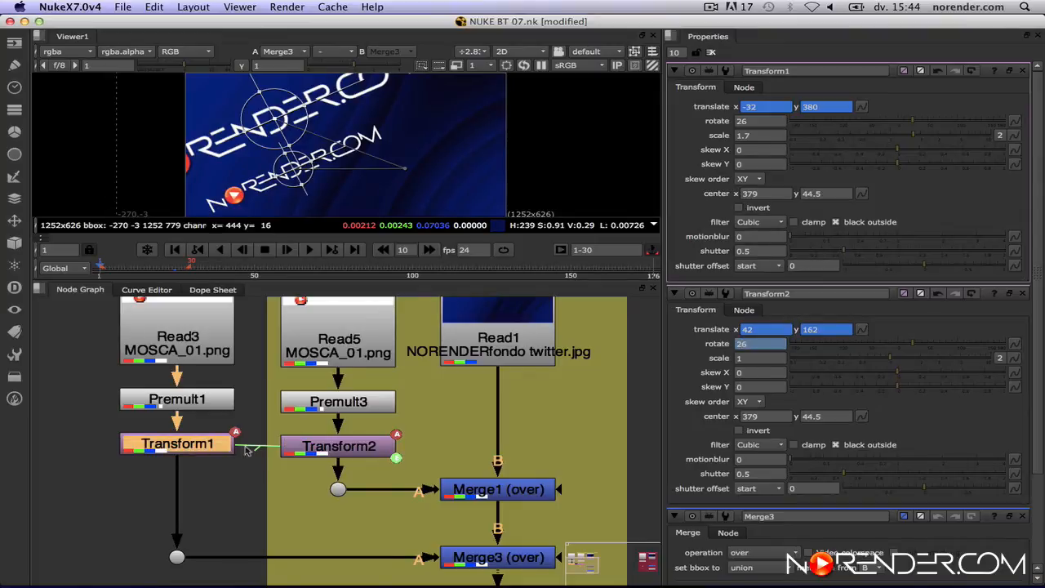
pyautogui.click(320, 449)
pyautogui.click(203, 445)
pyautogui.click(343, 446)
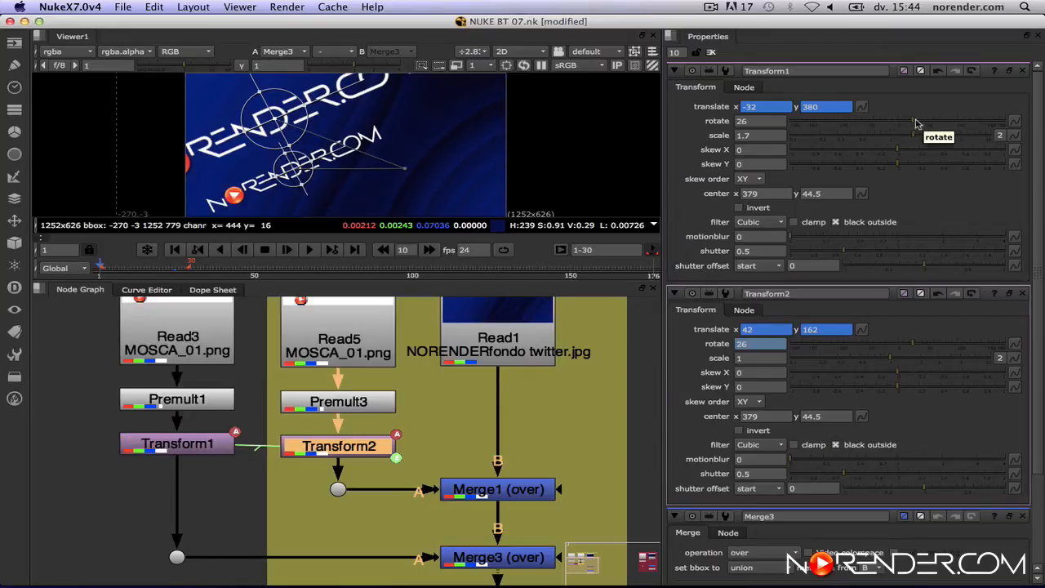
# Refresh Transform2's linked rotate value and set Transform1's rotate to about -32 so it drives both logos.
pyautogui.moveTo(921, 123)
pyautogui.mouseDown()
pyautogui.moveTo(930, 124)
pyautogui.moveTo(868, 122)
pyautogui.moveTo(915, 128)
pyautogui.mouseUp()
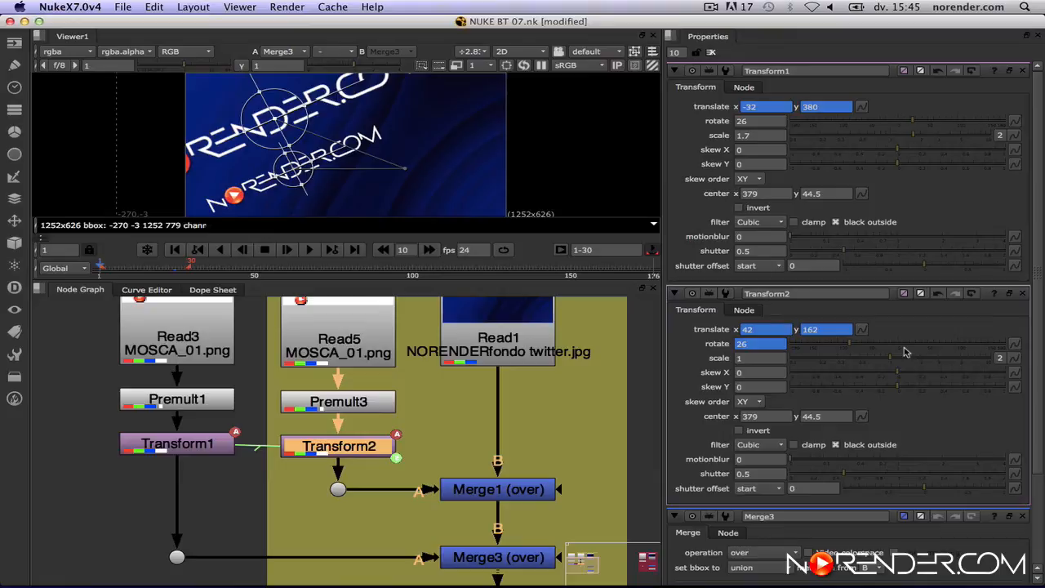
pyautogui.click(735, 344)
pyautogui.press('Return')
pyautogui.moveTo(914, 120); pyautogui.dragTo(875, 128)
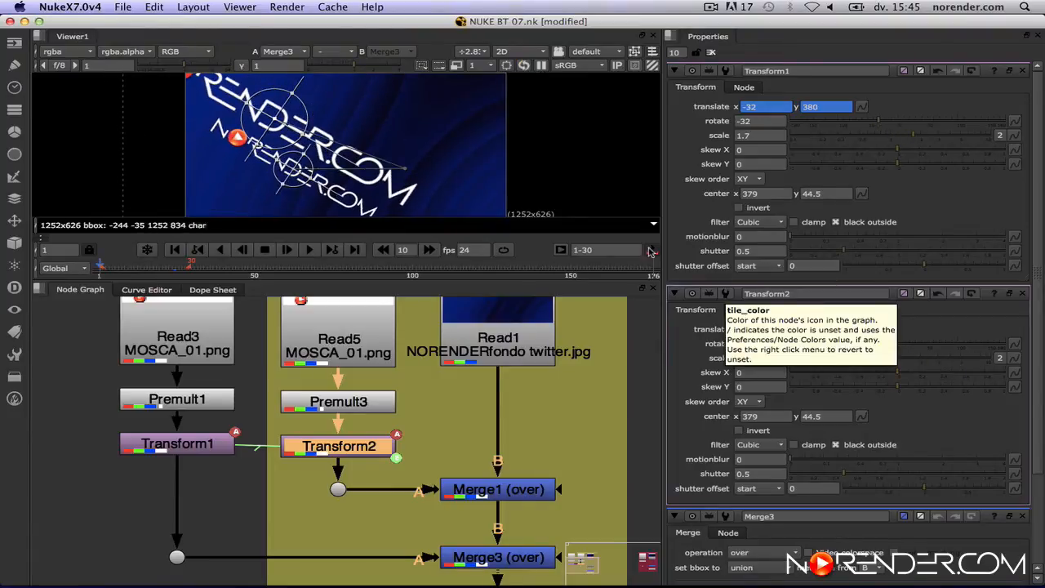
# Delete the translate animation from both Transform1 and Transform2.
pyautogui.click(862, 107)
pyautogui.click(904, 143)
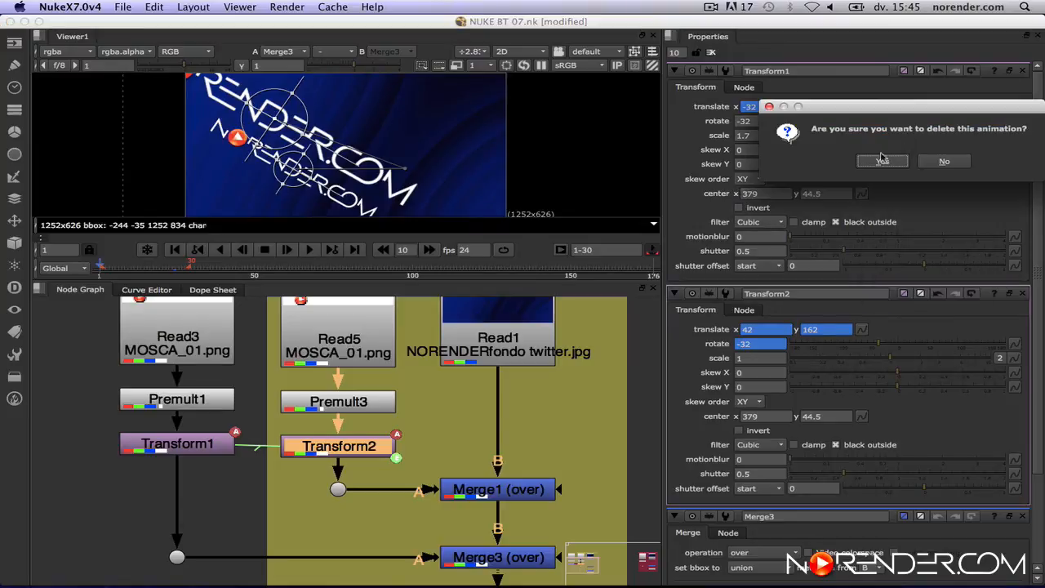
pyautogui.click(883, 159)
pyautogui.click(863, 329)
pyautogui.click(898, 362)
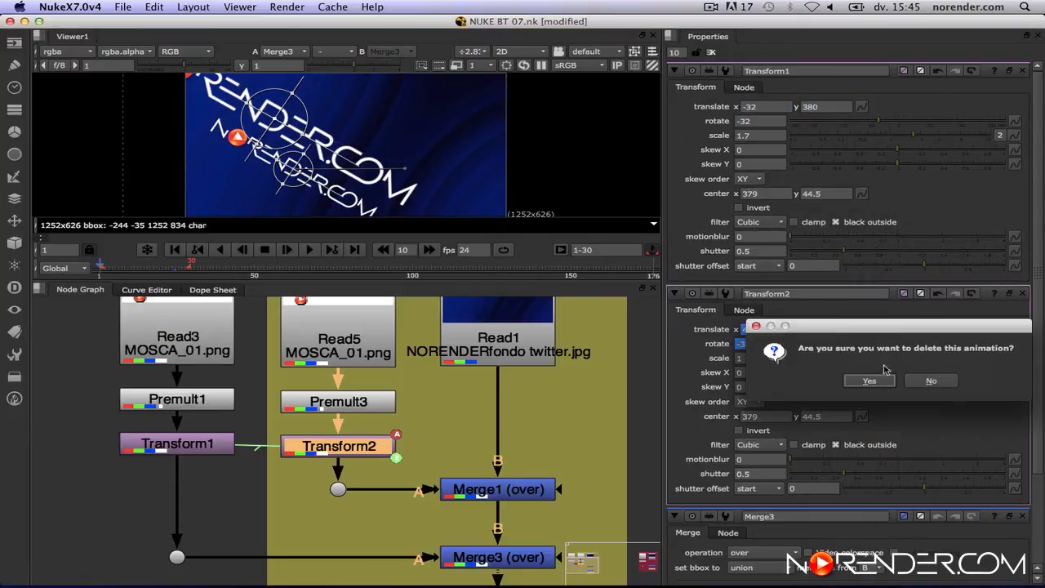
pyautogui.click(864, 383)
# Remove the expression link from Transform2's rotate.
pyautogui.click(1013, 340)
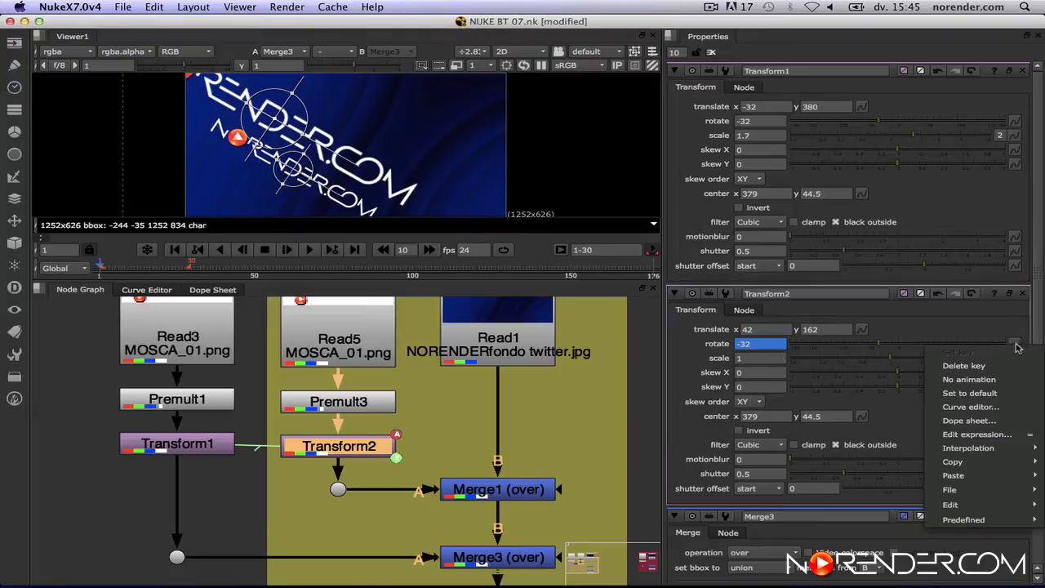
pyautogui.click(1016, 376)
pyautogui.click(907, 395)
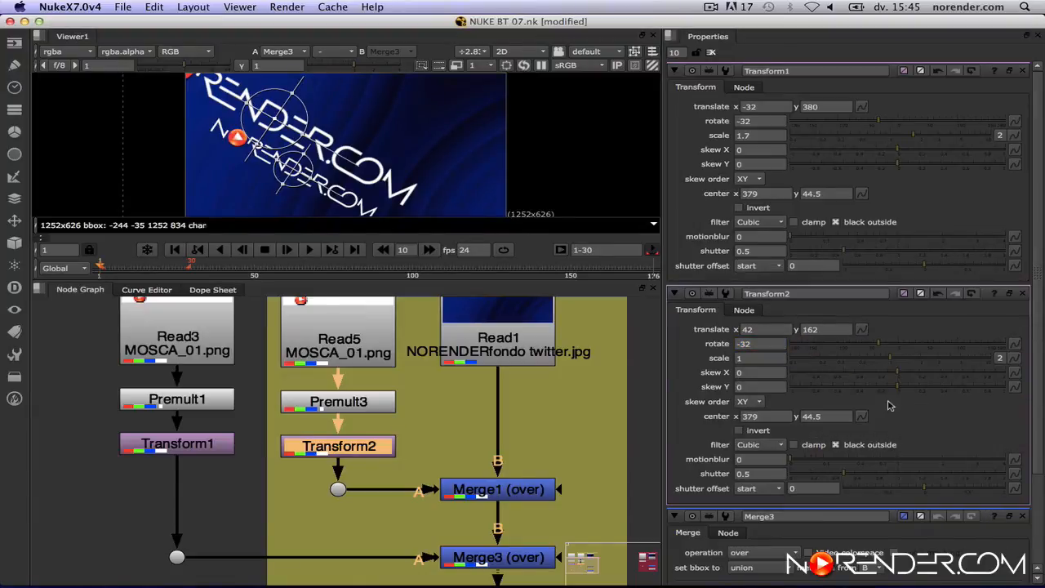
# Collapse the Transform2 and Merge3 properties and link Transform1's translate x to its own rotate with an expression.
pyautogui.scroll(-3, 328, 437)
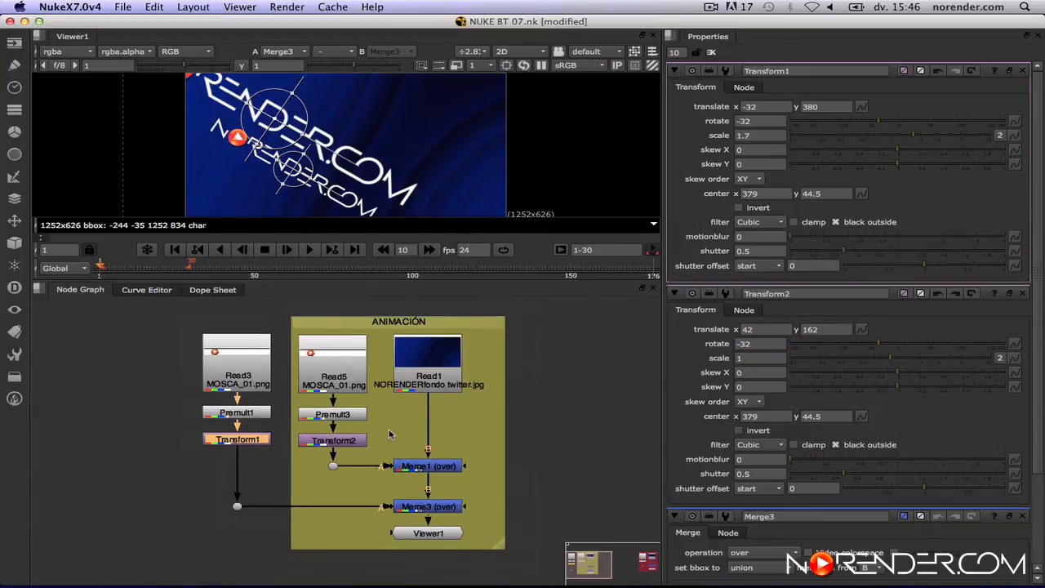
pyautogui.moveTo(389, 435); pyautogui.dragTo(378, 419, button='middle')
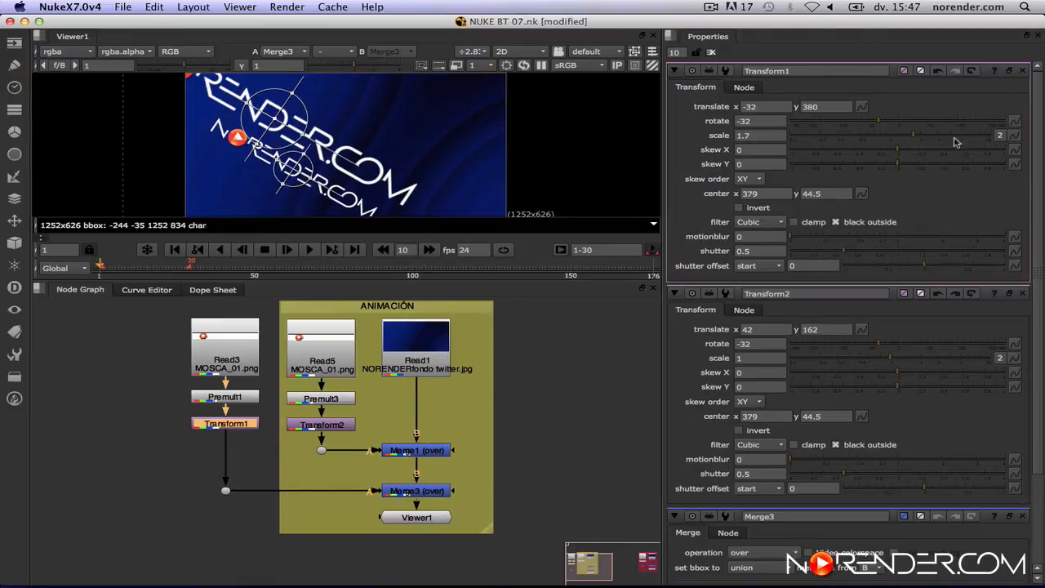
pyautogui.click(674, 294)
pyautogui.click(674, 313)
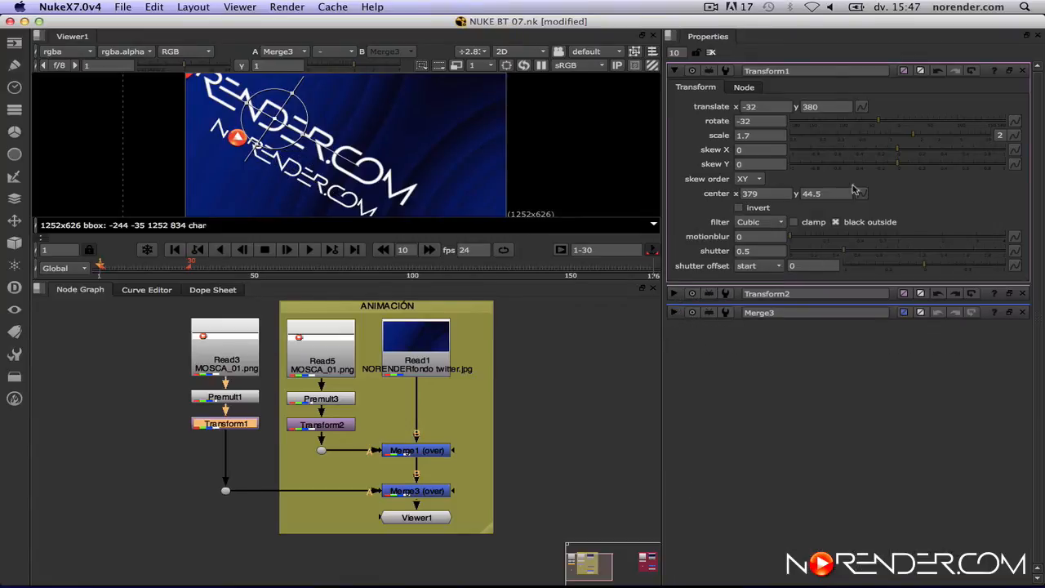
pyautogui.click(776, 121)
pyautogui.click(774, 106)
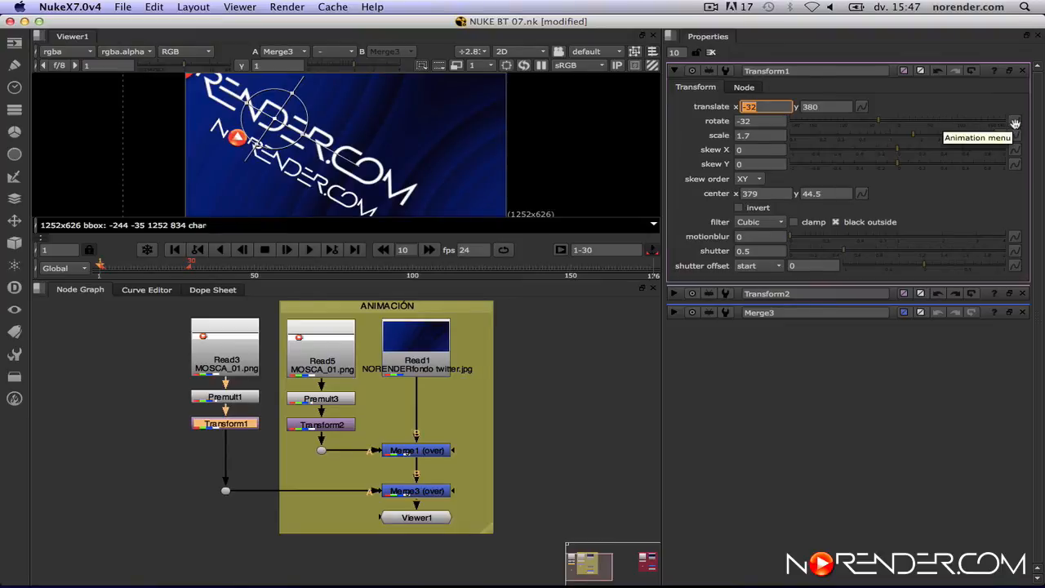
pyautogui.moveTo(1015, 123); pyautogui.dragTo(764, 111)
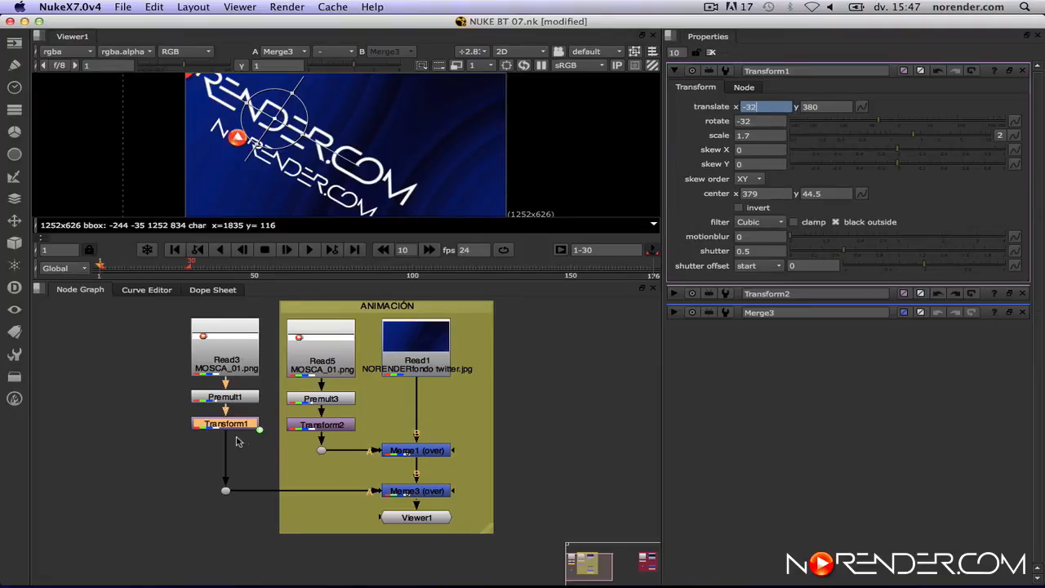
# Check Transform1's expression marker in the node graph and set its rotate to 90 to drive translate x.
pyautogui.scroll(3, 237, 441)
pyautogui.scroll(2, 236, 441)
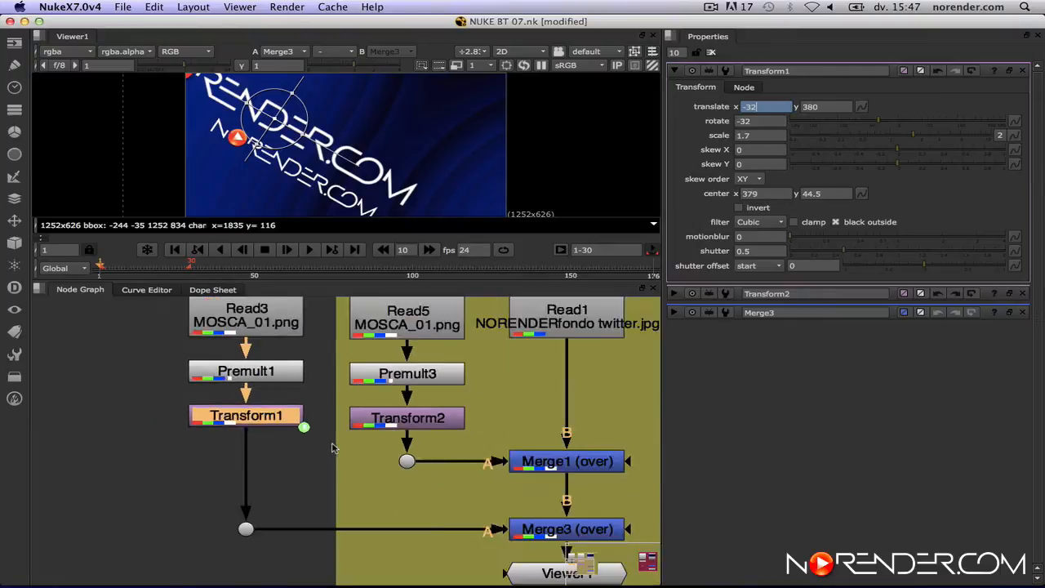
pyautogui.scroll(-5, 351, 449)
pyautogui.scroll(-3, 360, 449)
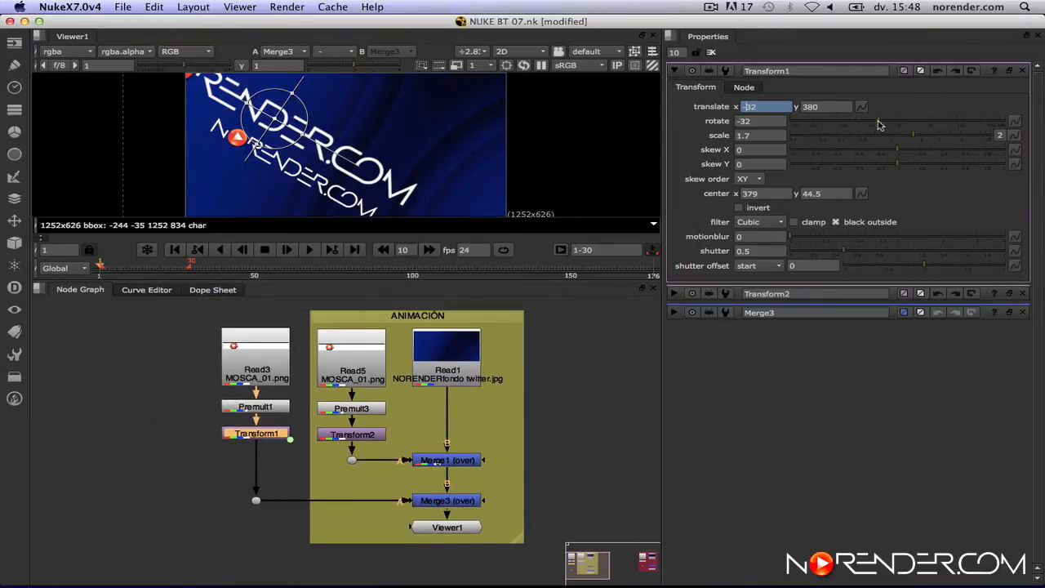
pyautogui.moveTo(882, 126); pyautogui.dragTo(946, 131)
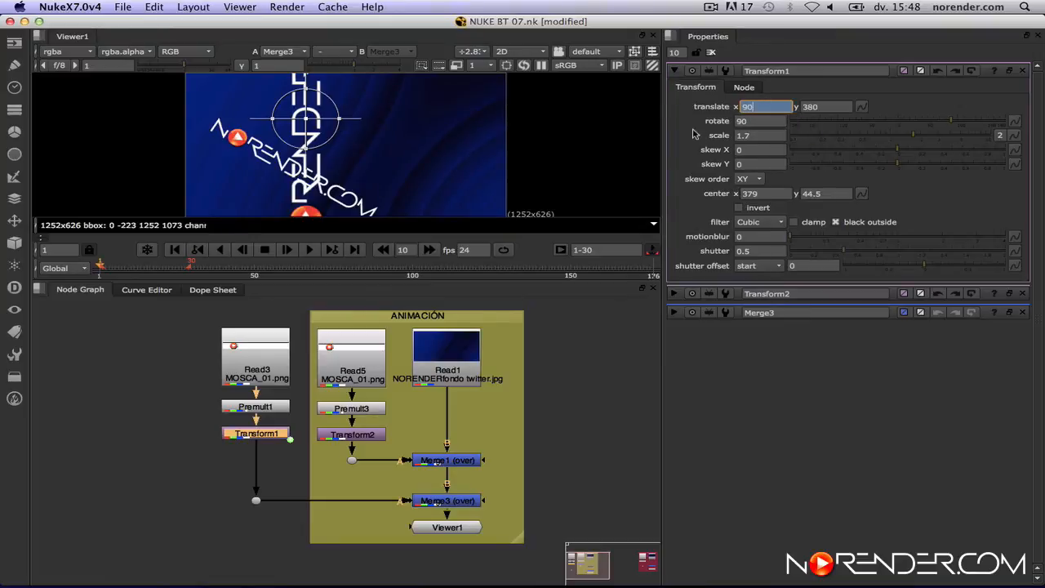
# Change Transform1's translate x expression to rotate*4 and set its rotate to -44 to drive the movement.
pyautogui.press('=')
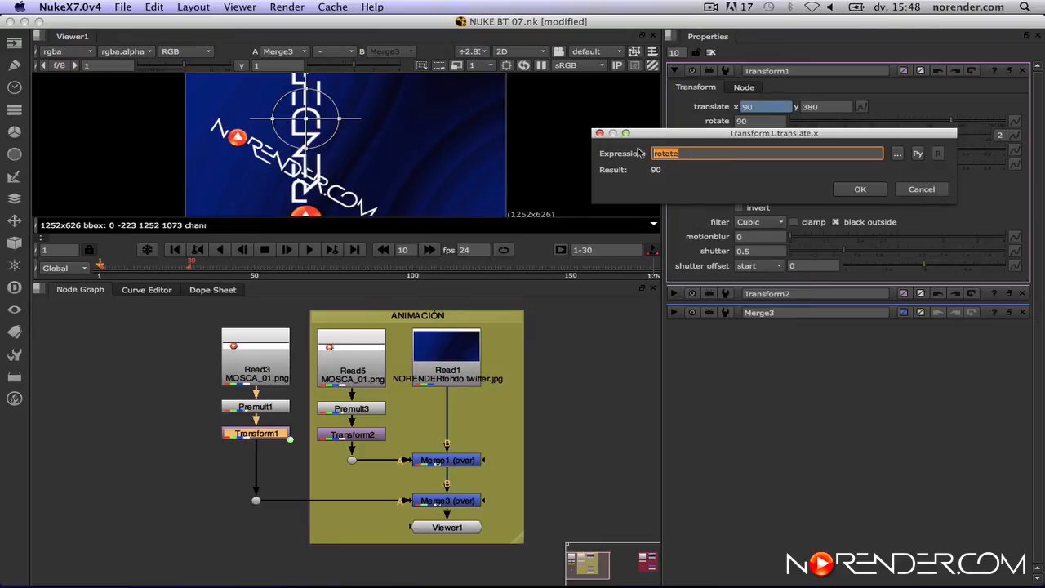
pyautogui.moveTo(784, 133); pyautogui.dragTo(774, 186)
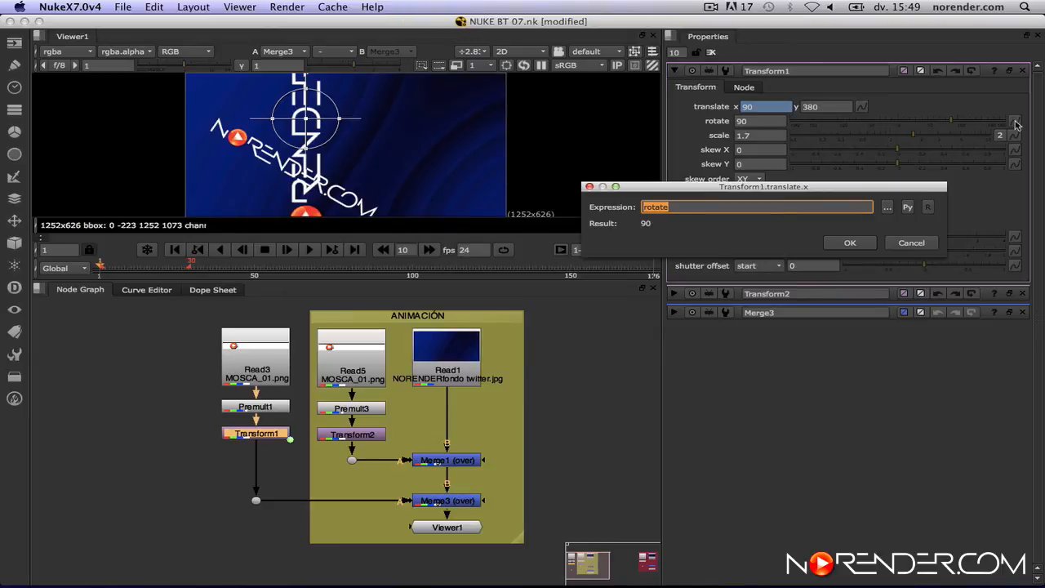
pyautogui.click(693, 207)
pyautogui.write('*4')
pyautogui.click(850, 244)
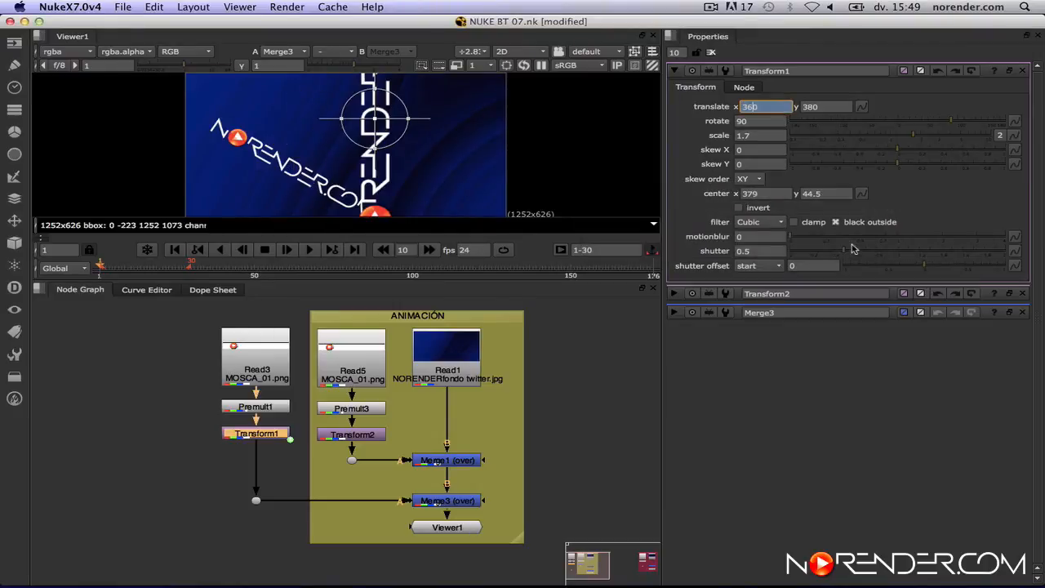
pyautogui.click(953, 122)
pyautogui.moveTo(953, 123); pyautogui.dragTo(871, 140)
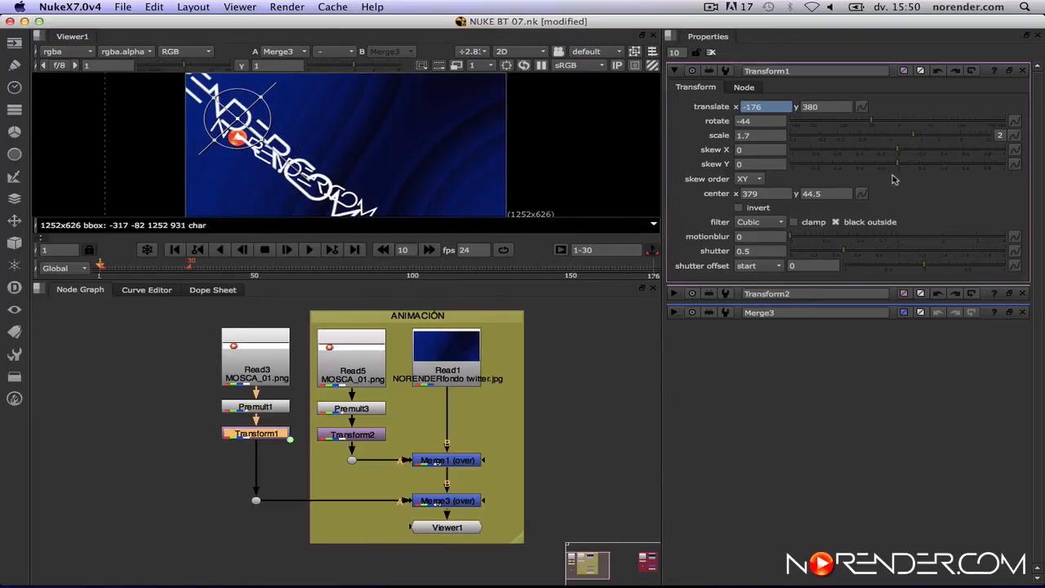
# Remove the expression from Transform1's translate and move the logo to about x 328, y 360 in the viewer.
pyautogui.click(863, 106)
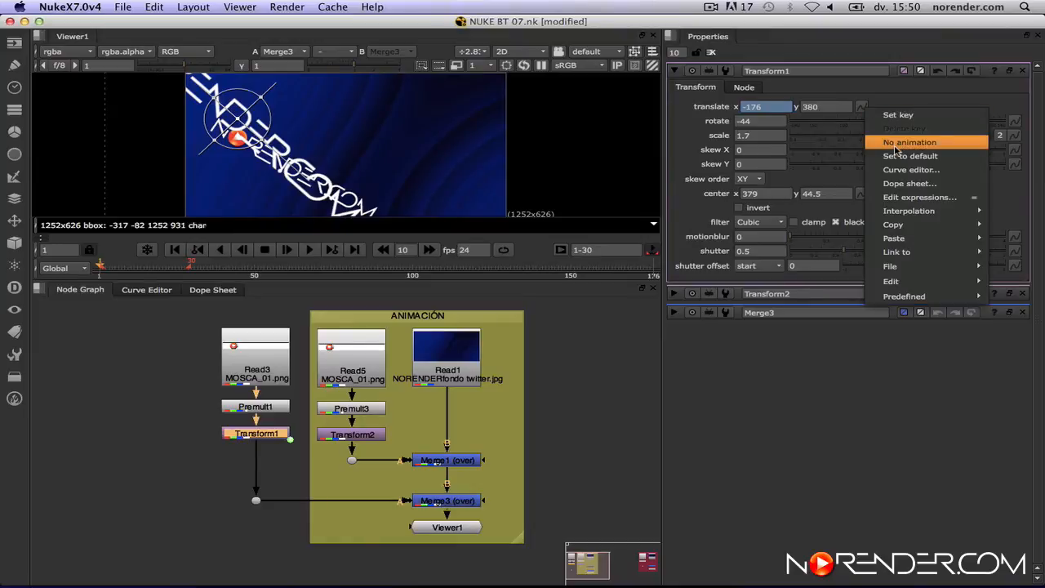
pyautogui.click(894, 140)
pyautogui.click(845, 182)
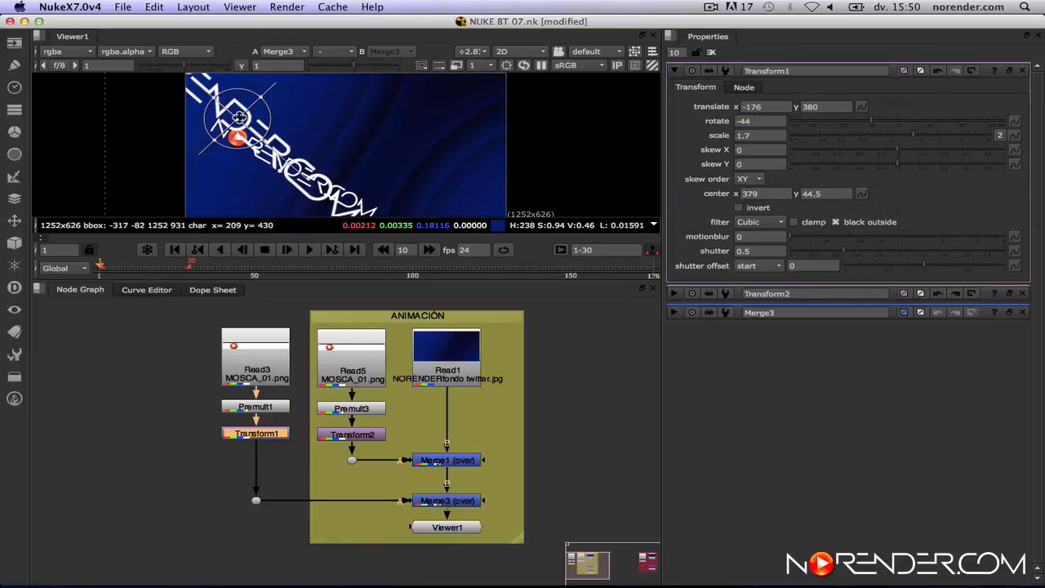
pyautogui.moveTo(237, 119); pyautogui.dragTo(373, 125)
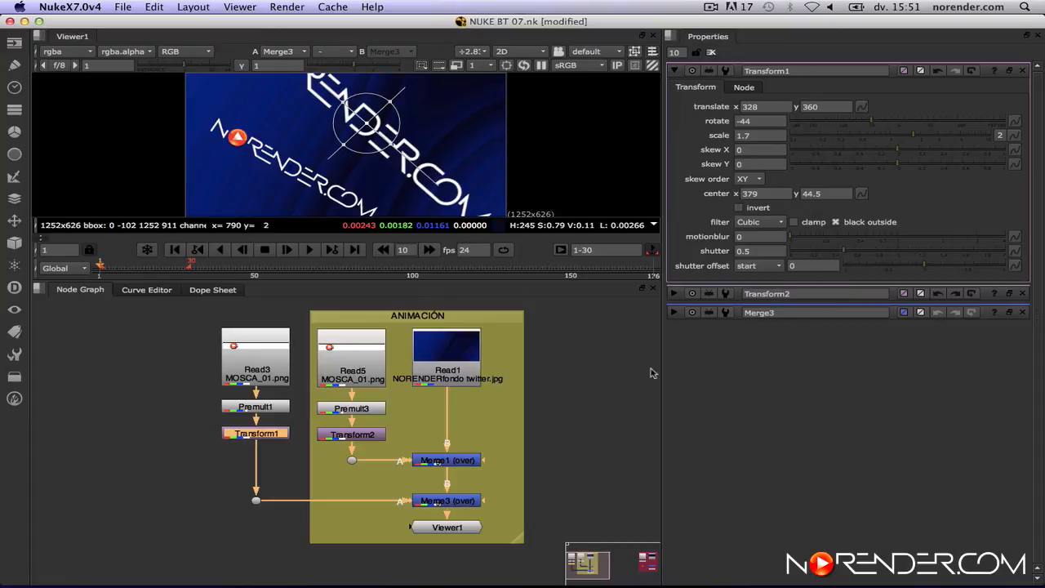
# Find the CLONADO group in the node graph and display its composite through Viewer2.
pyautogui.moveTo(632, 385); pyautogui.dragTo(403, 381, button='middle')
pyautogui.moveTo(556, 397); pyautogui.dragTo(303, 366, button='middle')
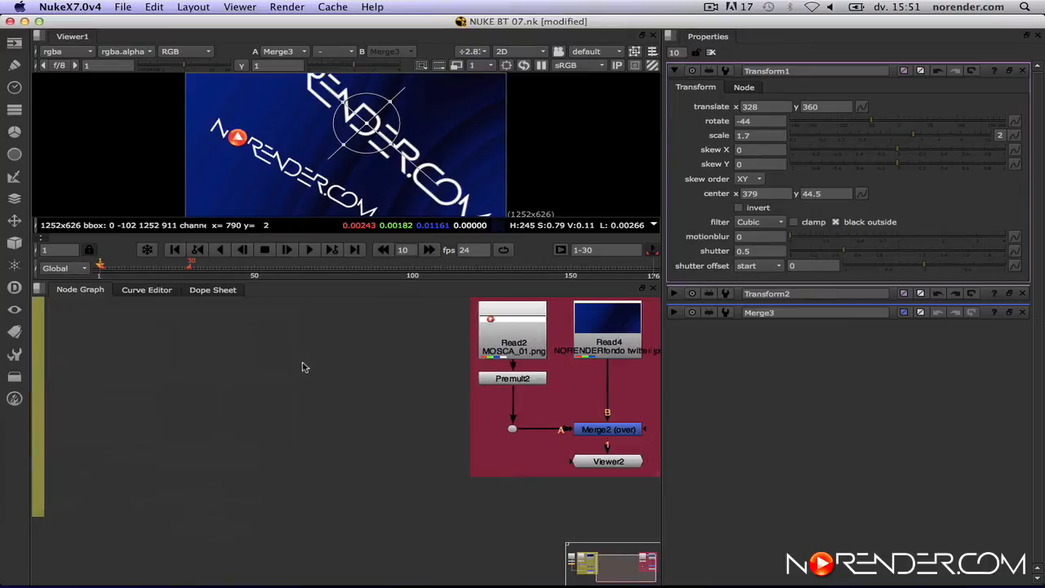
pyautogui.moveTo(540, 377)
pyautogui.mouseDown(button='middle')
pyautogui.moveTo(303, 413)
pyautogui.moveTo(352, 408)
pyautogui.moveTo(324, 398)
pyautogui.mouseUp(button='middle')
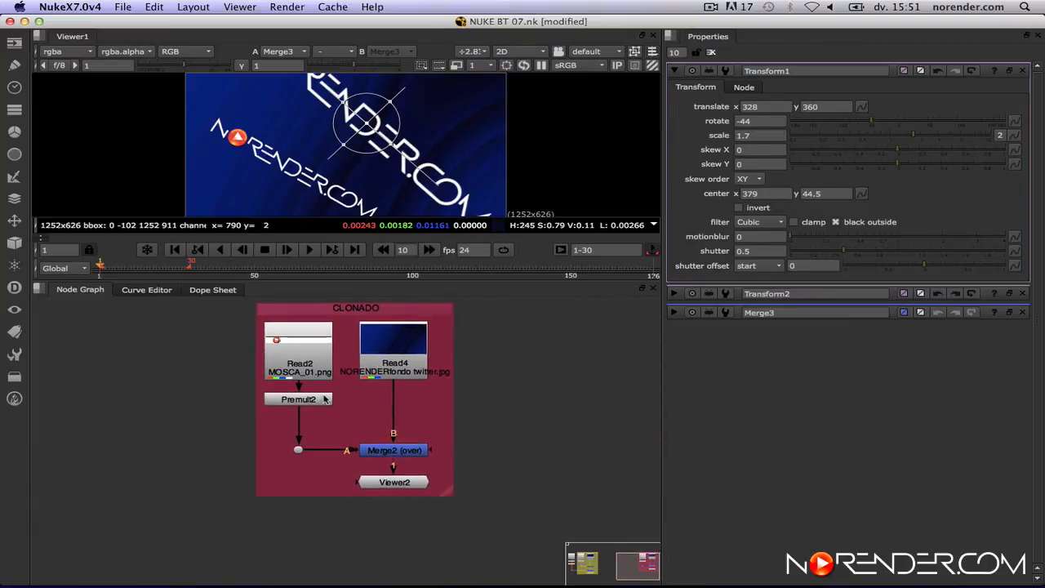
pyautogui.click(393, 483)
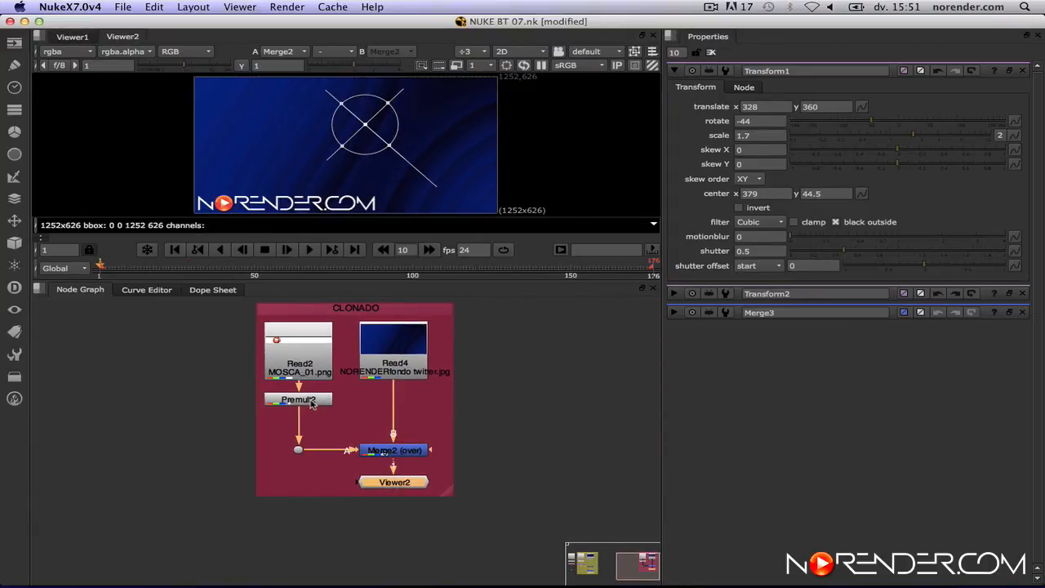
# Insert a Transform node after Premult2, move its logo to about x 254, y 246, and close all node properties.
pyautogui.click(311, 400)
pyautogui.press('Tab')
pyautogui.write('transform')
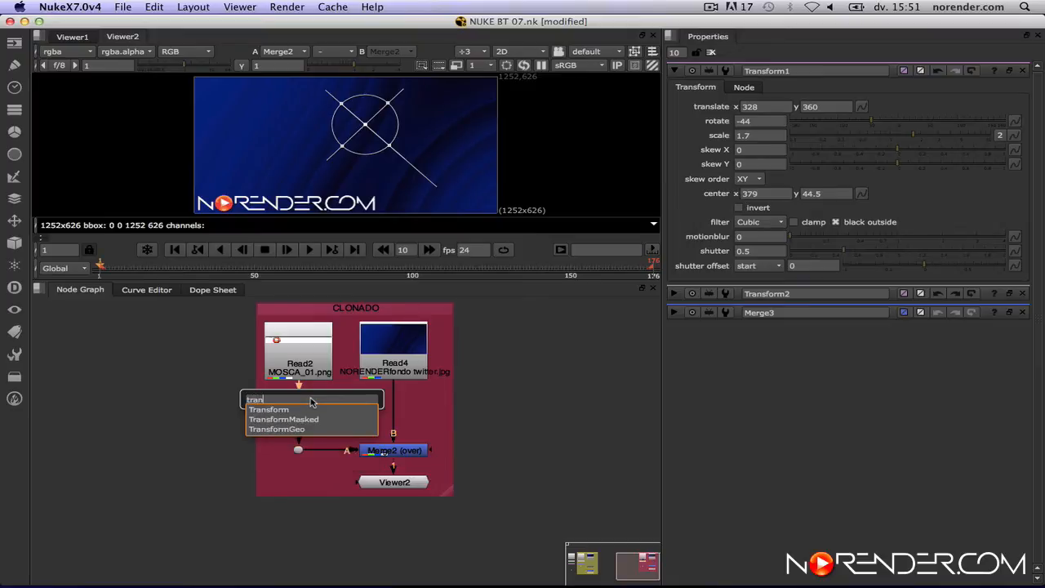
pyautogui.press('Return')
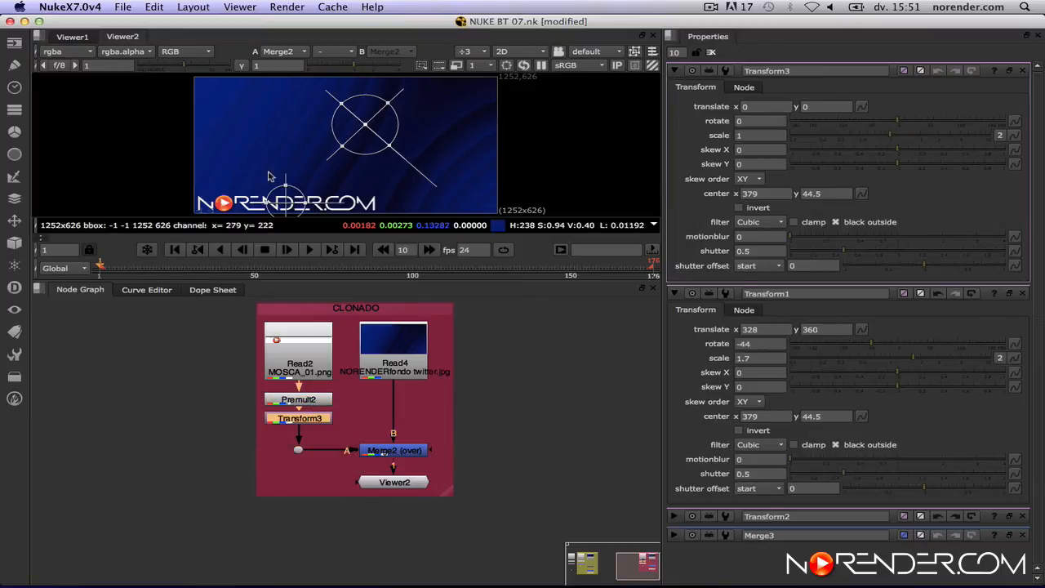
pyautogui.moveTo(286, 202); pyautogui.dragTo(349, 136)
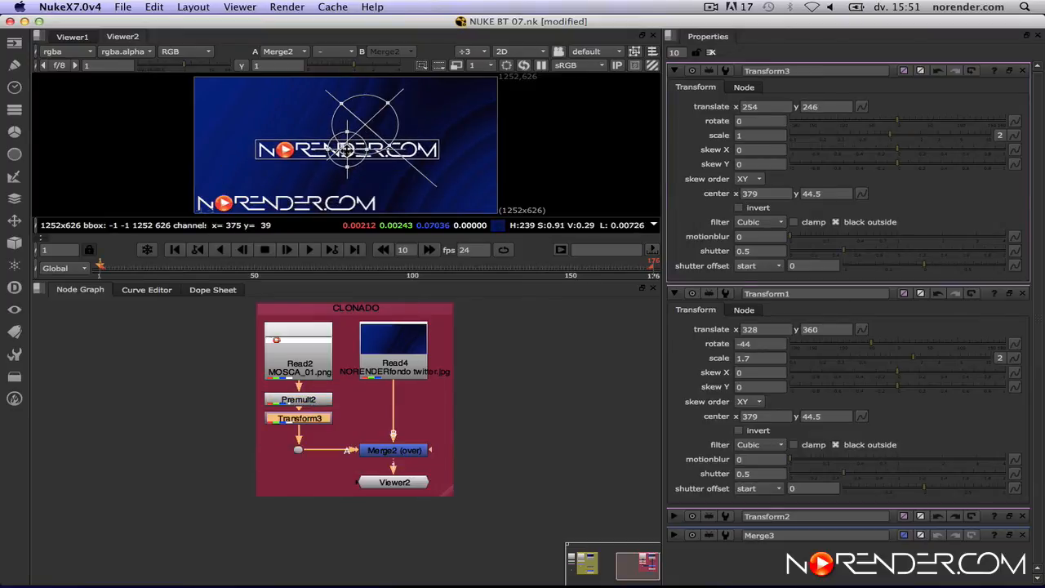
pyautogui.click(711, 52)
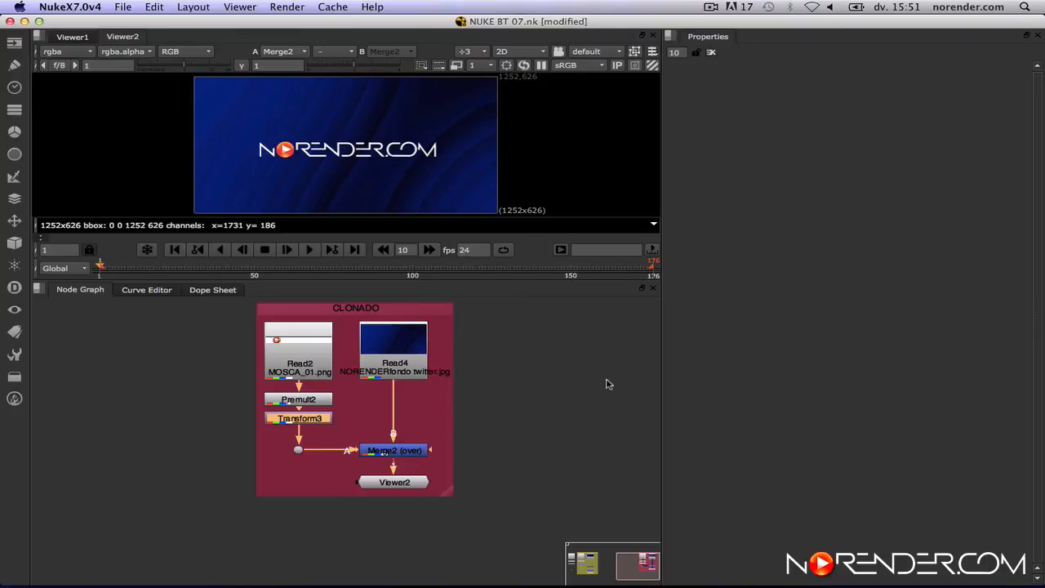
# Move Viewer2, Merge2 and the connecting dot lower in the CLONADO group to make room below Transform3.
pyautogui.moveTo(418, 490); pyautogui.dragTo(419, 508)
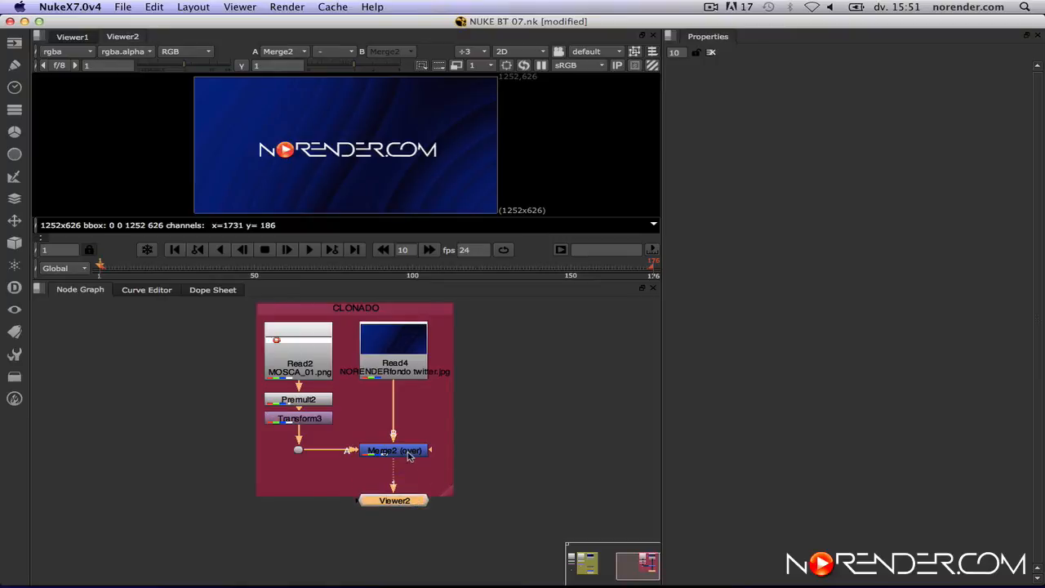
pyautogui.moveTo(410, 456); pyautogui.dragTo(410, 472)
pyautogui.click(298, 452)
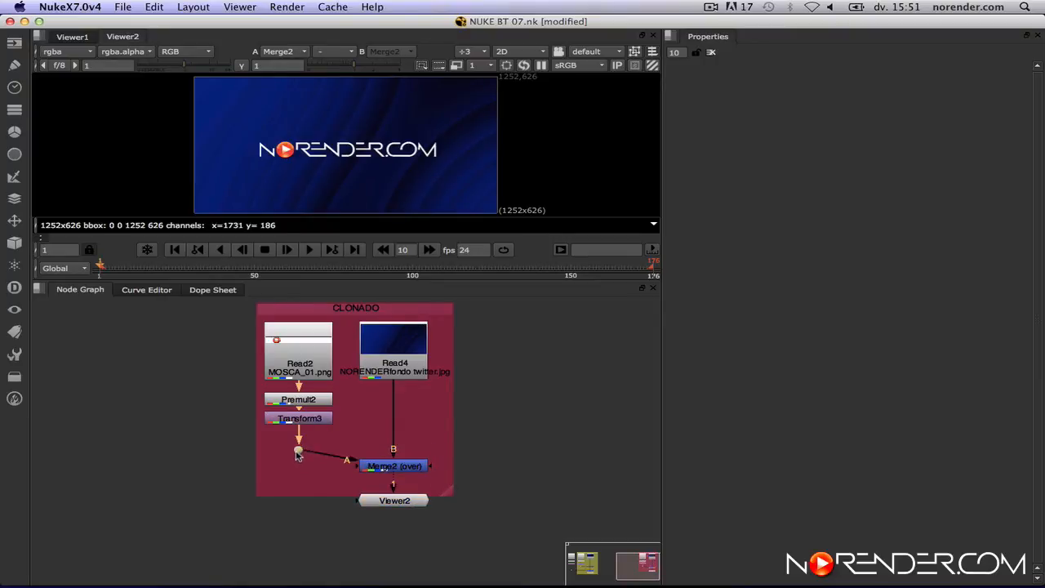
pyautogui.moveTo(298, 453); pyautogui.dragTo(299, 466)
pyautogui.moveTo(393, 468); pyautogui.dragTo(401, 509)
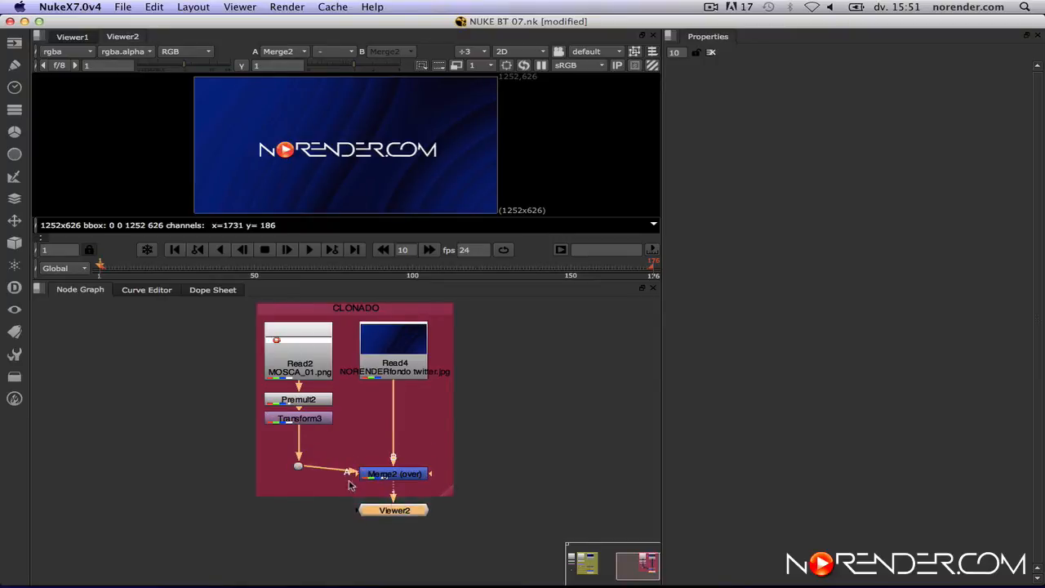
pyautogui.moveTo(298, 466); pyautogui.dragTo(298, 474)
# Add another Transform node below Transform3 and space it slightly apart from it.
pyautogui.click(299, 423)
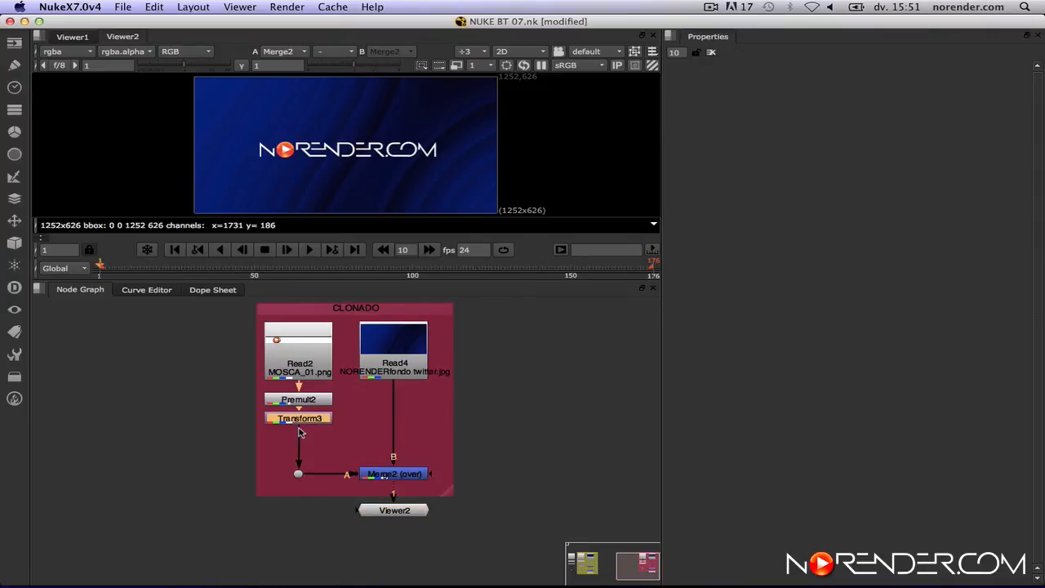
pyautogui.press('Tab')
pyautogui.write('Transform')
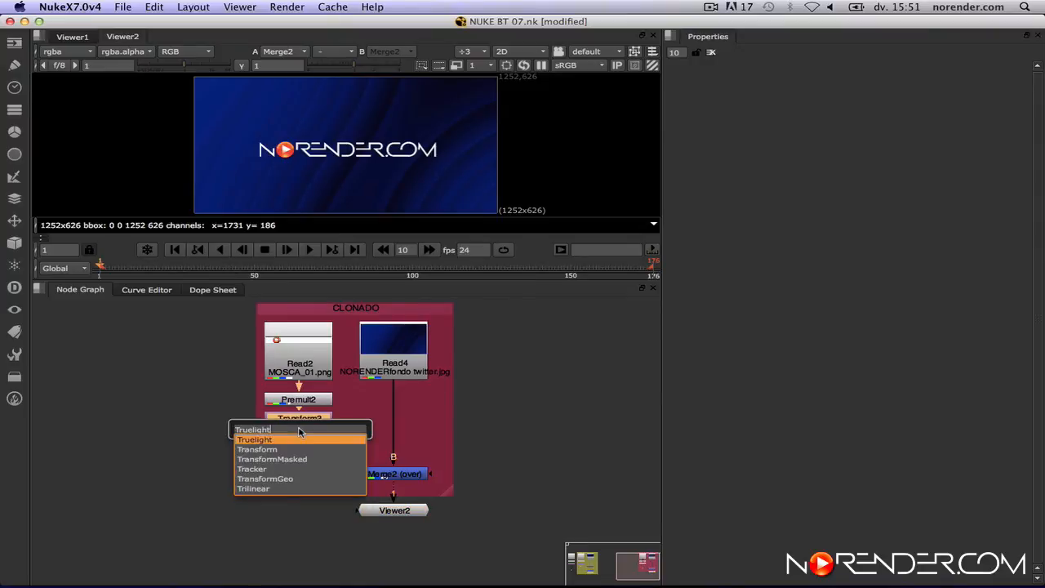
pyautogui.press('Return')
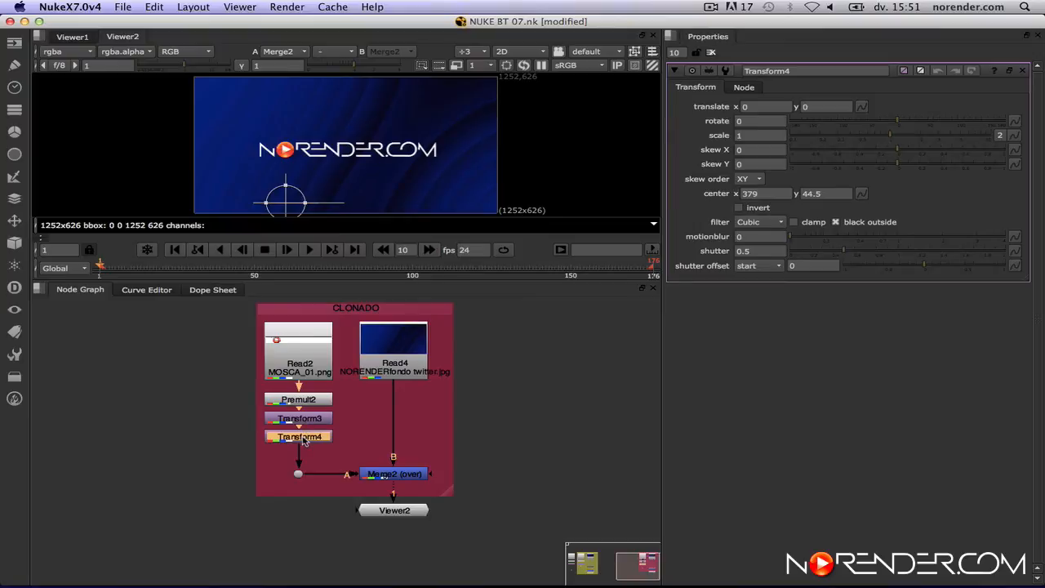
pyautogui.moveTo(304, 439); pyautogui.dragTo(304, 446)
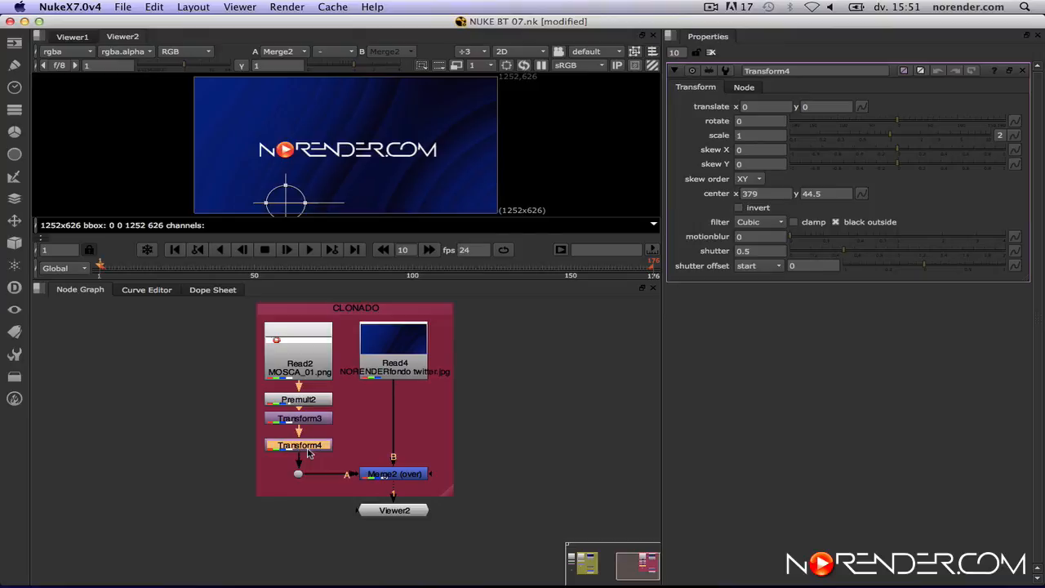
# Clone Transform4 and insert the clone between Read4 and Merge2.
pyautogui.hotkey('alt', 'k')
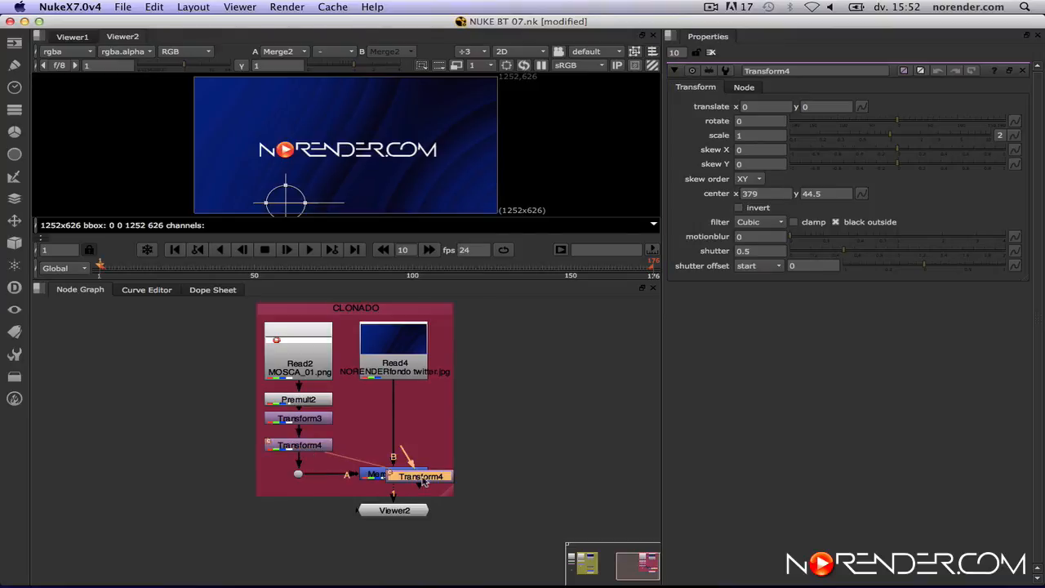
pyautogui.moveTo(422, 478)
pyautogui.mouseDown()
pyautogui.moveTo(456, 439)
pyautogui.moveTo(404, 448)
pyautogui.mouseUp()
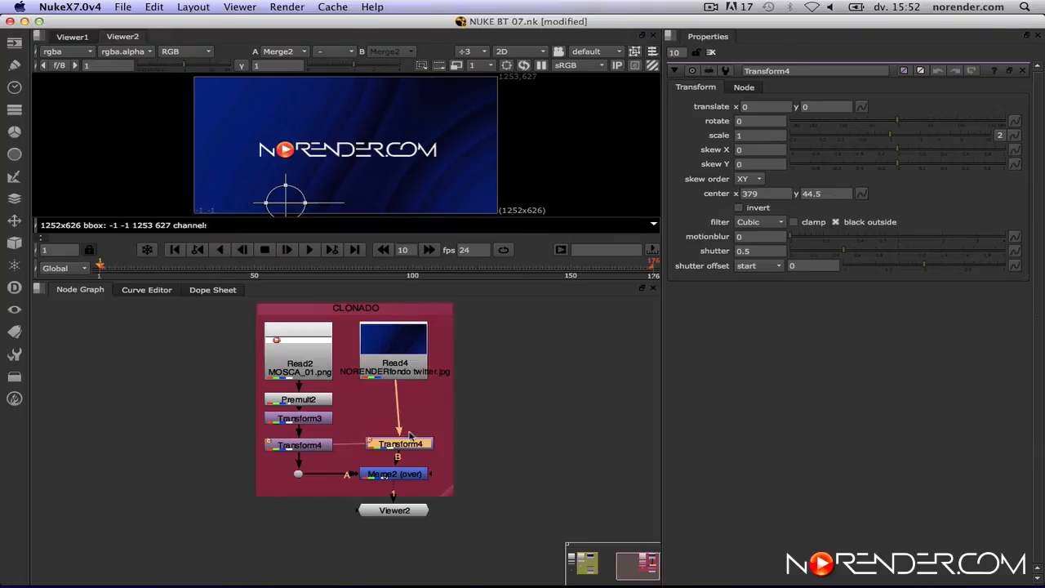
pyautogui.moveTo(418, 441); pyautogui.dragTo(414, 444)
# Examine the clone link between the two Transform4 nodes in the node graph.
pyautogui.scroll(3, 353, 462)
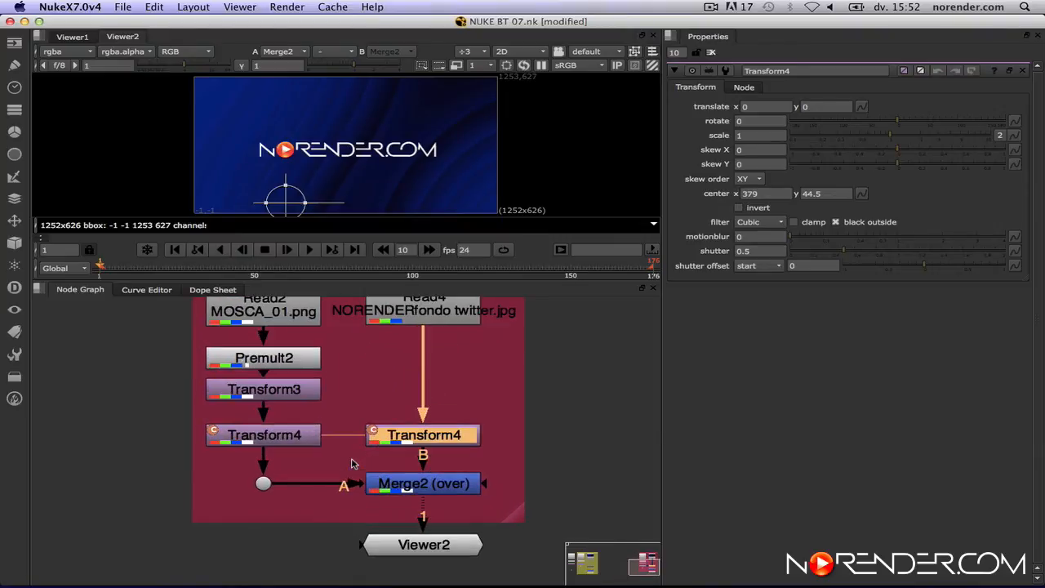
pyautogui.click(301, 439)
pyautogui.keyDown('shift'); pyautogui.click(425, 440); pyautogui.keyUp('shift')
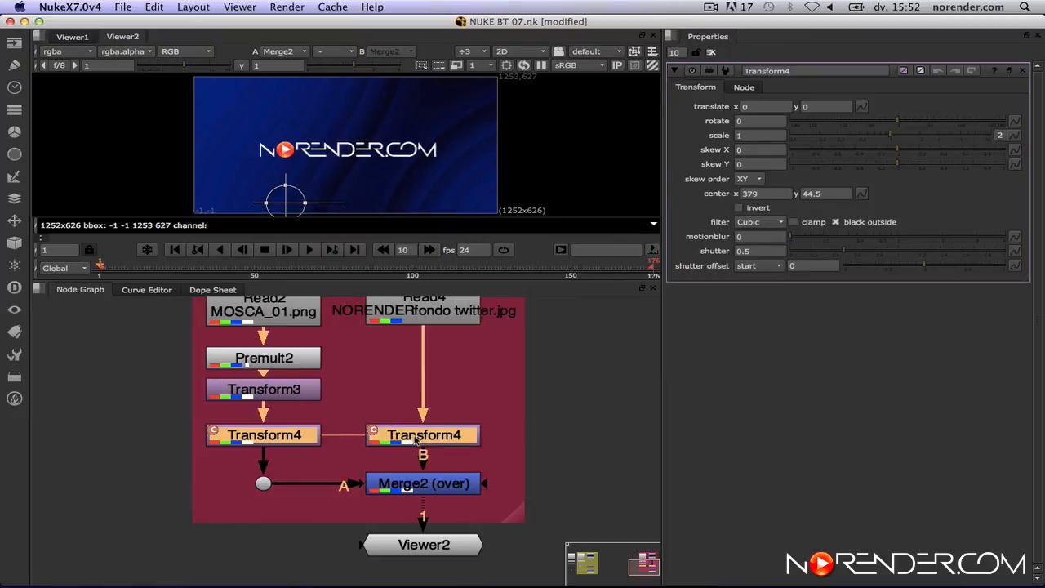
pyautogui.click(163, 445)
pyautogui.click(243, 438)
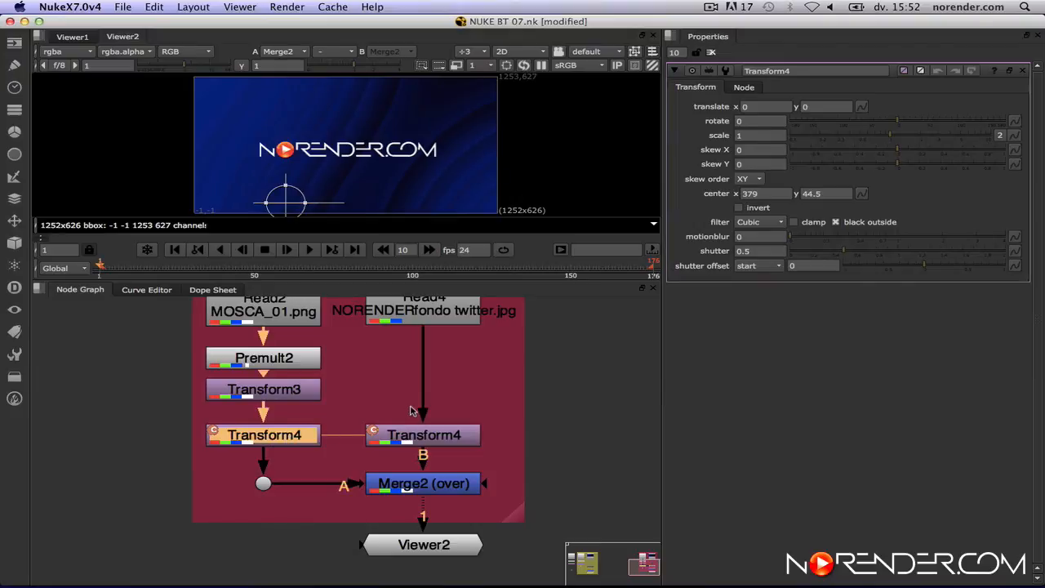
pyautogui.scroll(-3, 411, 411)
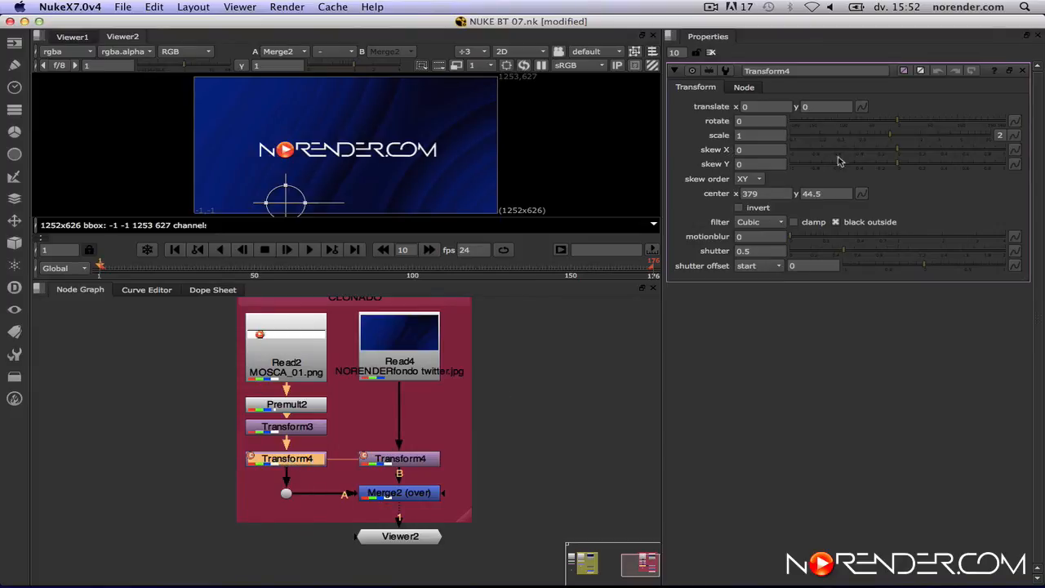
# Set Transform4's rotate to 32 and open its clone's properties to compare their rotate values.
pyautogui.moveTo(900, 124); pyautogui.dragTo(917, 148)
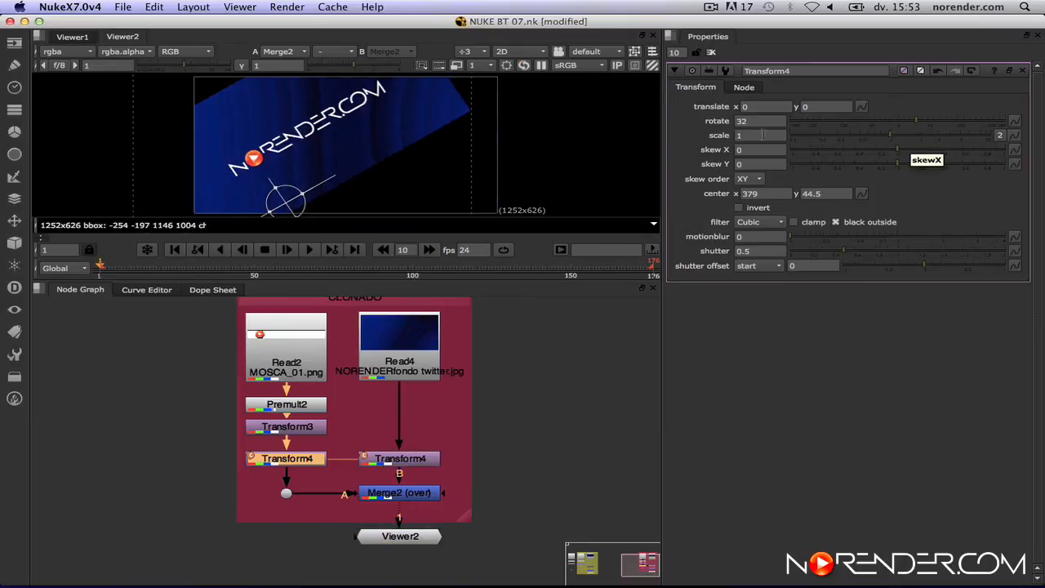
pyautogui.doubleClick(421, 461)
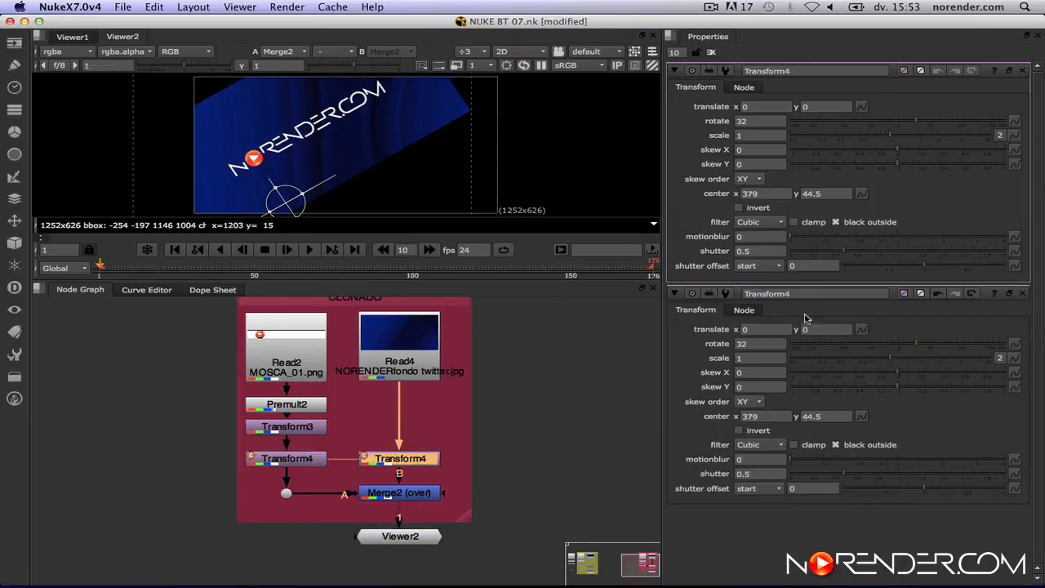
pyautogui.click(737, 120)
pyautogui.click(737, 344)
pyautogui.click(420, 463)
# Try a scale of 1.4 on the cloned Transform4 nodes, then reduce it to 0.98.
pyautogui.moveTo(917, 121)
pyautogui.mouseDown()
pyautogui.moveTo(931, 128)
pyautogui.moveTo(906, 130)
pyautogui.moveTo(924, 133)
pyautogui.mouseUp()
pyautogui.moveTo(919, 344); pyautogui.dragTo(903, 358)
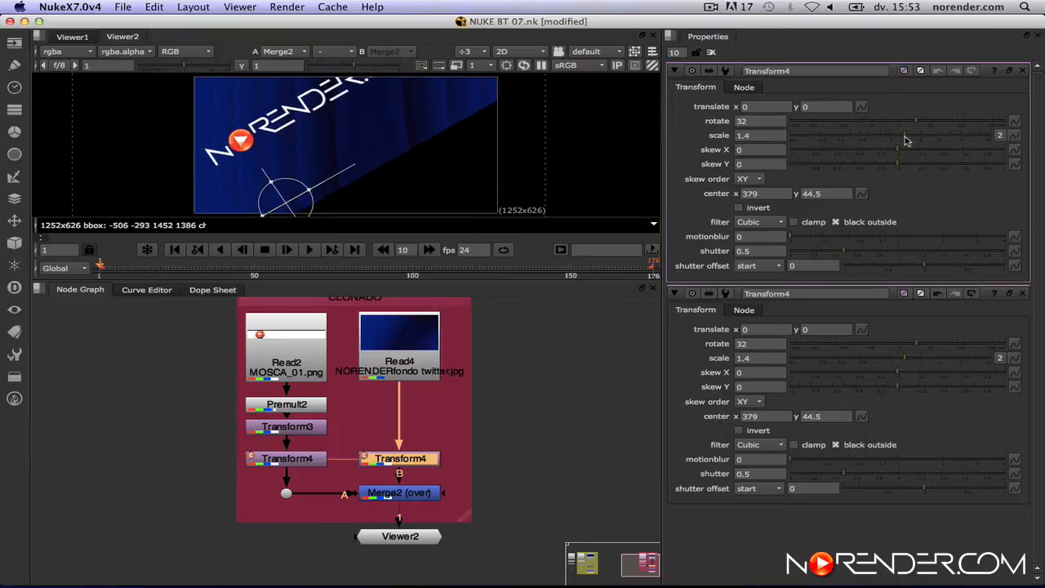
pyautogui.moveTo(905, 138)
pyautogui.mouseDown()
pyautogui.moveTo(915, 135)
pyautogui.moveTo(889, 136)
pyautogui.mouseUp()
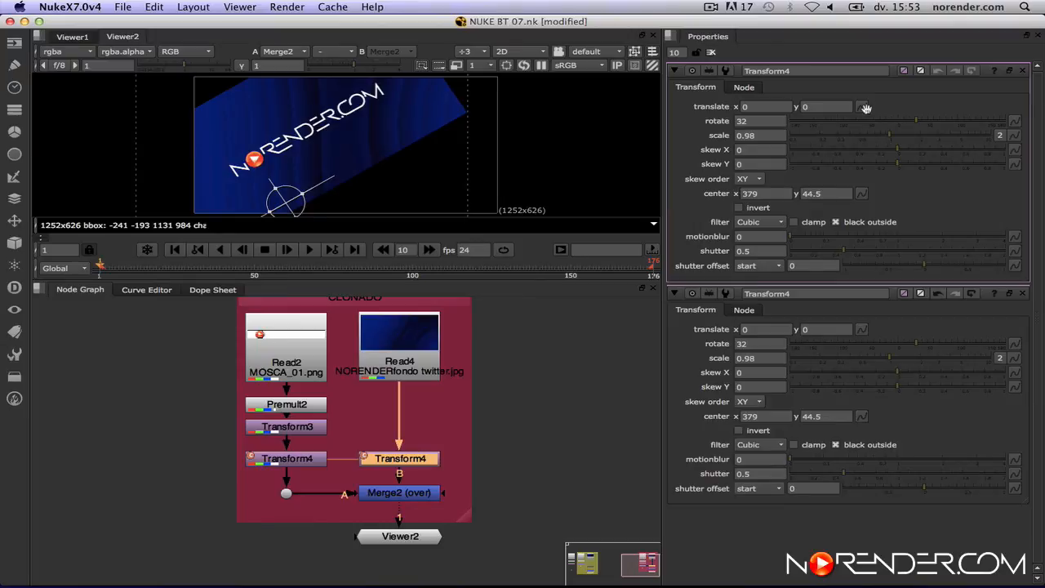
# Animate the cloned Transform4's rotate by setting a key at frame 1 and a value of 0 at frame 25.
pyautogui.click(1016, 120)
pyautogui.click(980, 128)
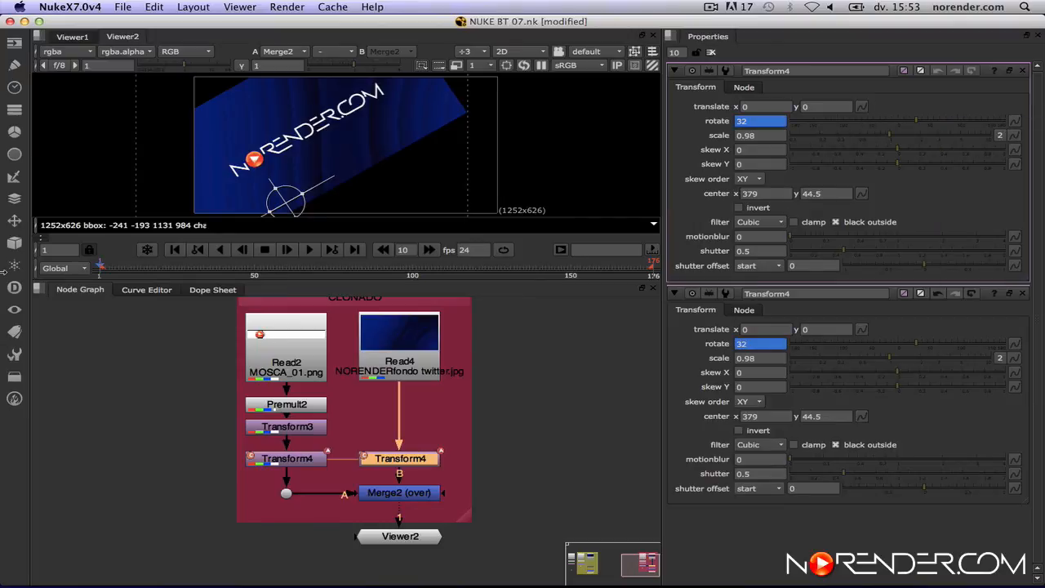
pyautogui.moveTo(55, 251); pyautogui.dragTo(7, 247)
pyautogui.write('25')
pyautogui.press('Return')
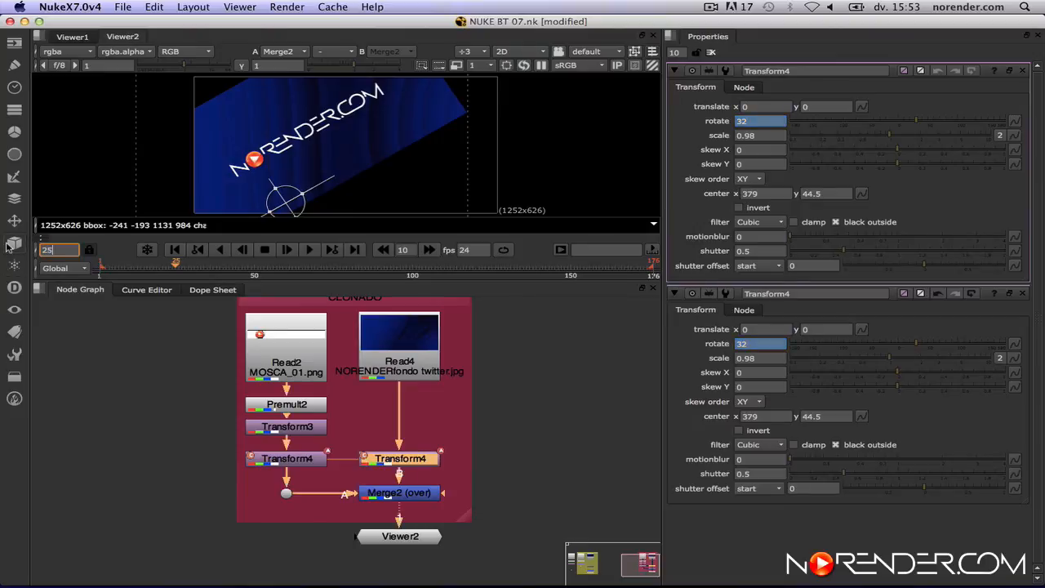
pyautogui.moveTo(752, 120); pyautogui.dragTo(698, 120)
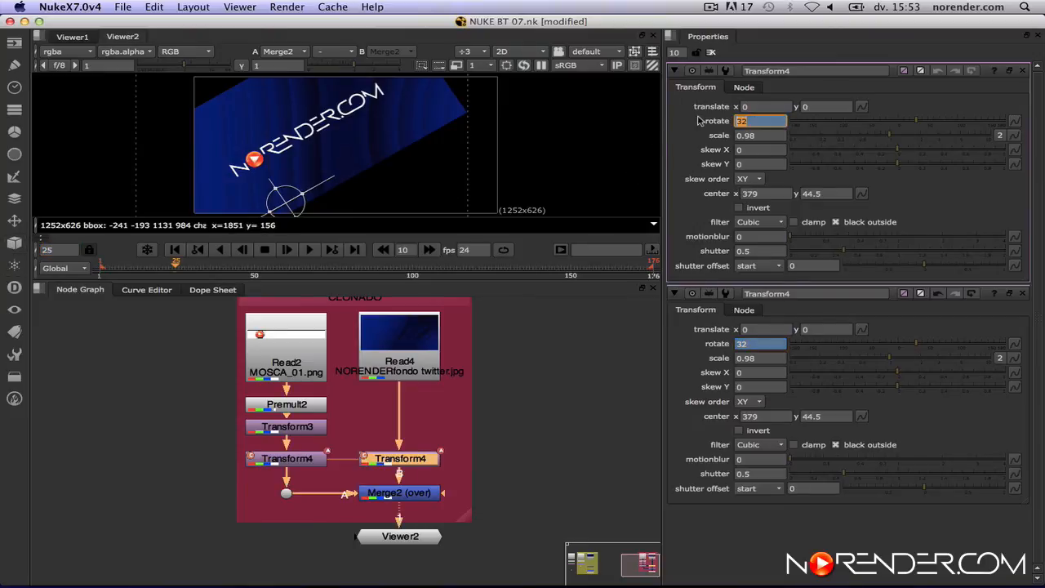
pyautogui.write('0')
pyautogui.press('Return')
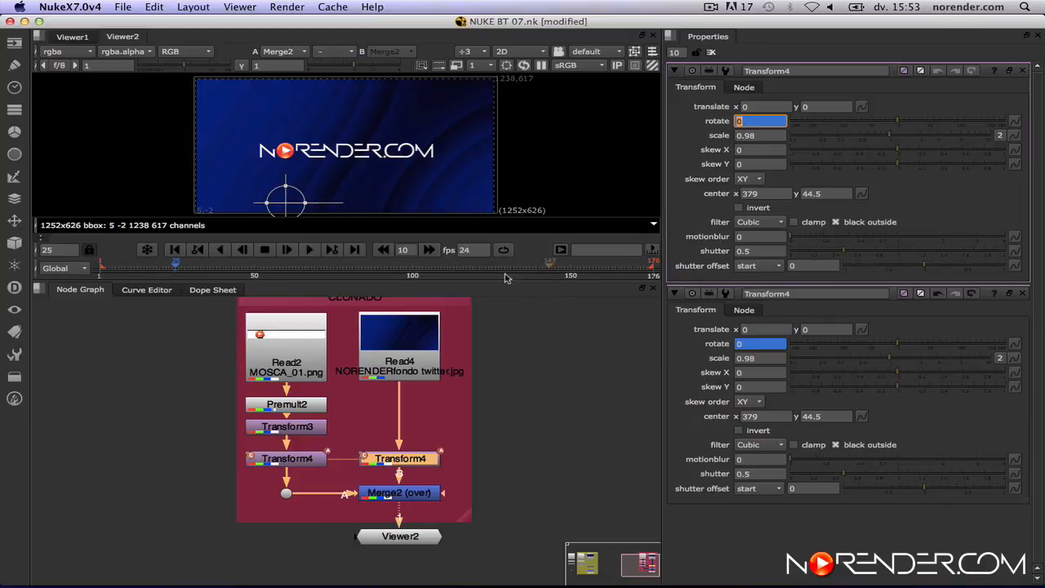
# Limit the playback range to frames 1-30, play the cloned rotation and return to the first frame.
pyautogui.click(613, 251)
pyautogui.click(613, 251)
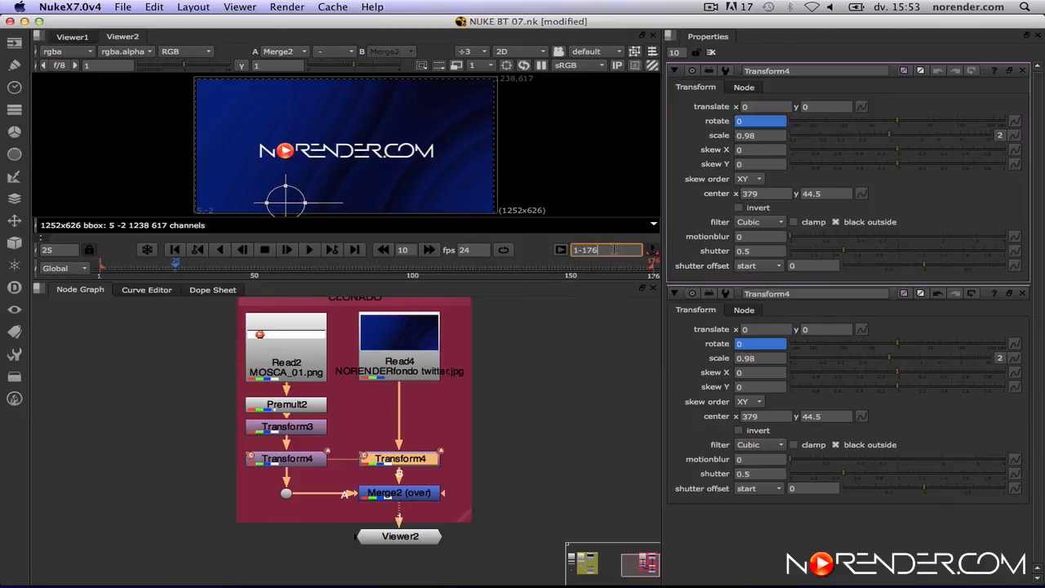
pyautogui.write('30')
pyautogui.press('Return')
pyautogui.click(309, 250)
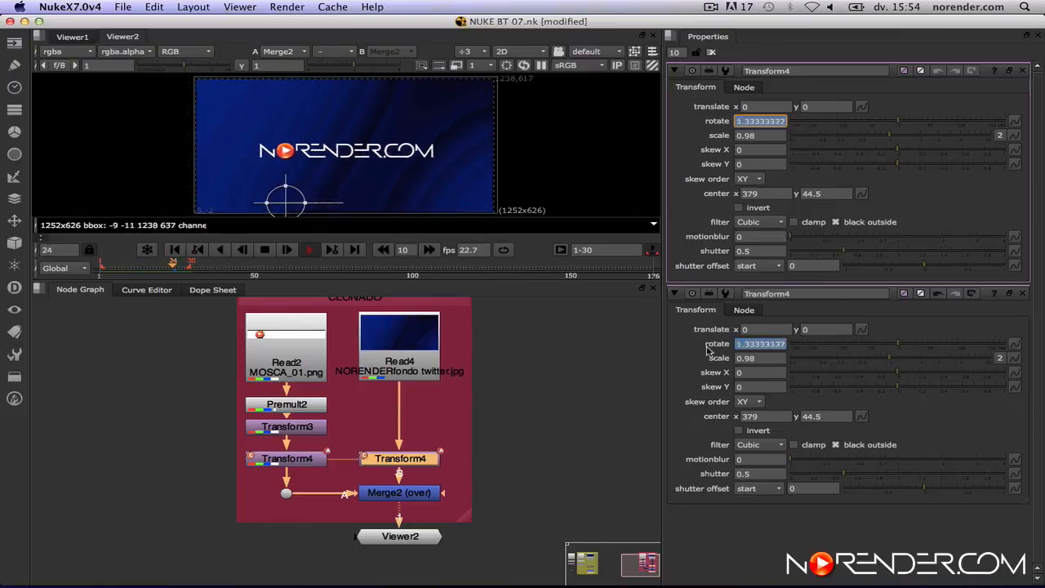
pyautogui.click(264, 250)
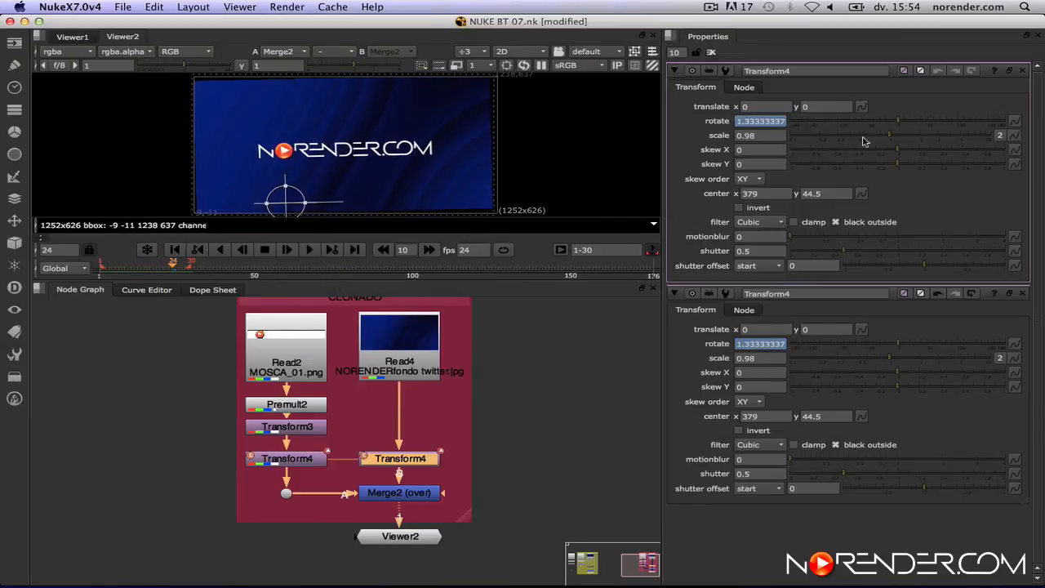
pyautogui.click(171, 249)
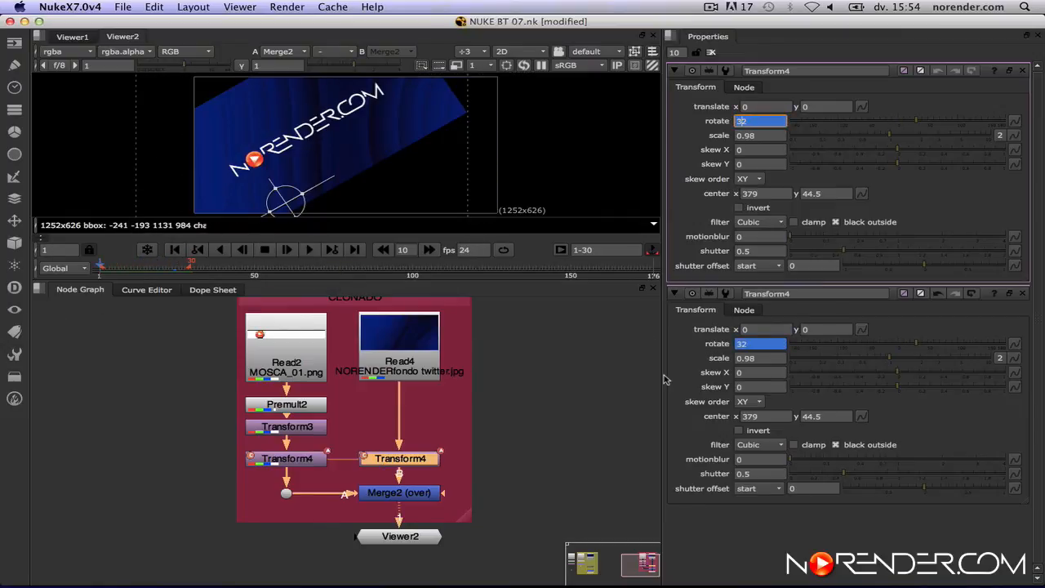
# Examine the two linked Transform4 nodes alternately, along with the Read2 logo and Read4 background nodes that supply their branches.
pyautogui.click(295, 460)
pyautogui.click(396, 459)
pyautogui.click(279, 460)
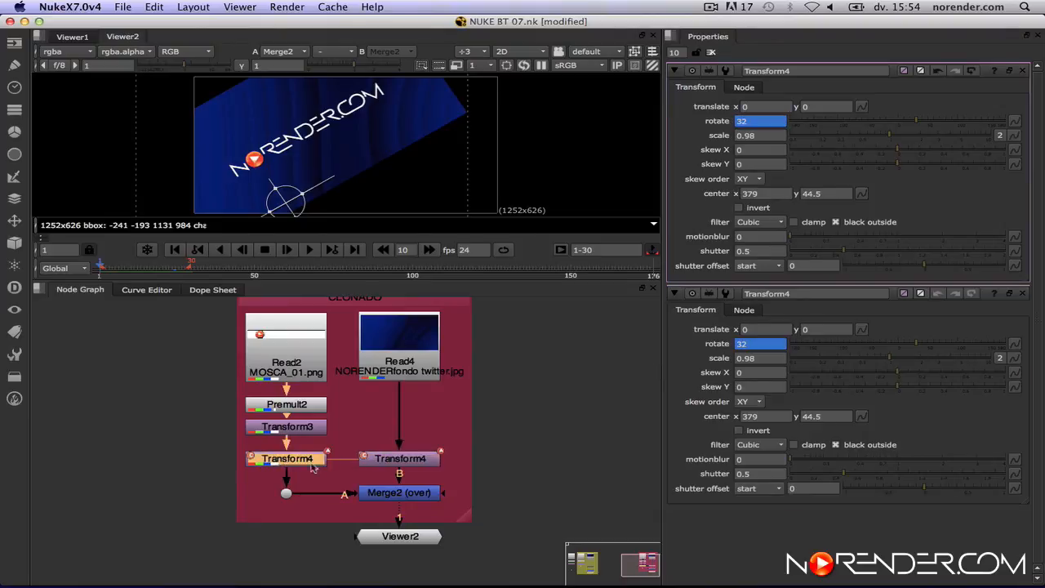
pyautogui.click(393, 462)
pyautogui.click(289, 461)
pyautogui.click(399, 461)
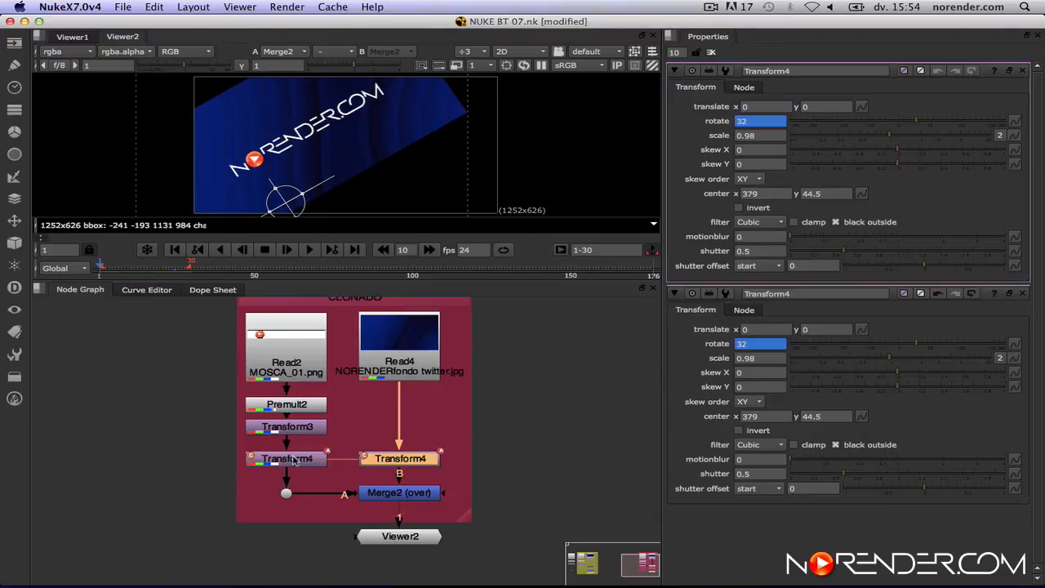
pyautogui.click(294, 461)
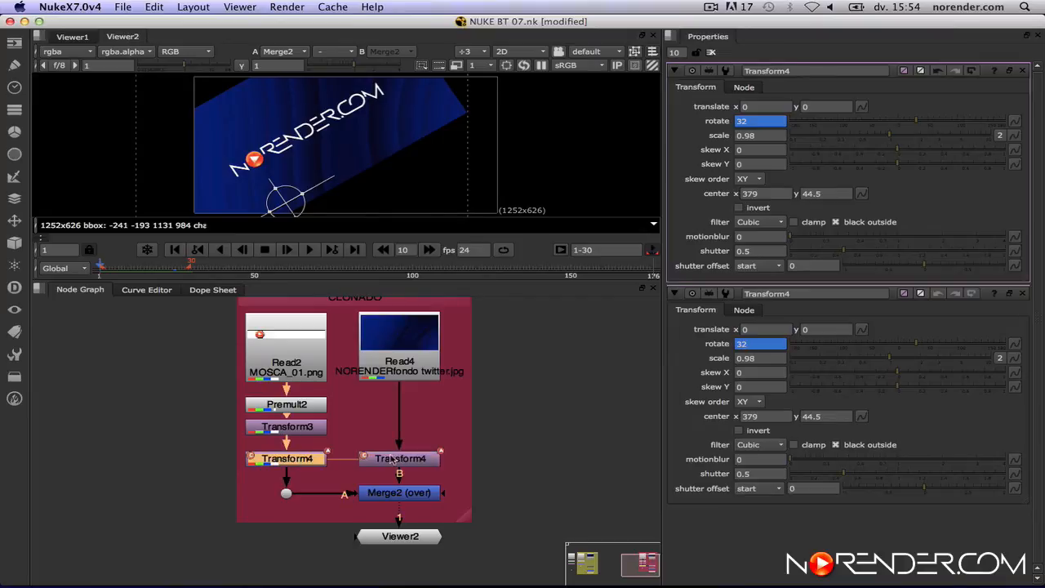
pyautogui.click(392, 460)
pyautogui.click(289, 463)
pyautogui.click(392, 462)
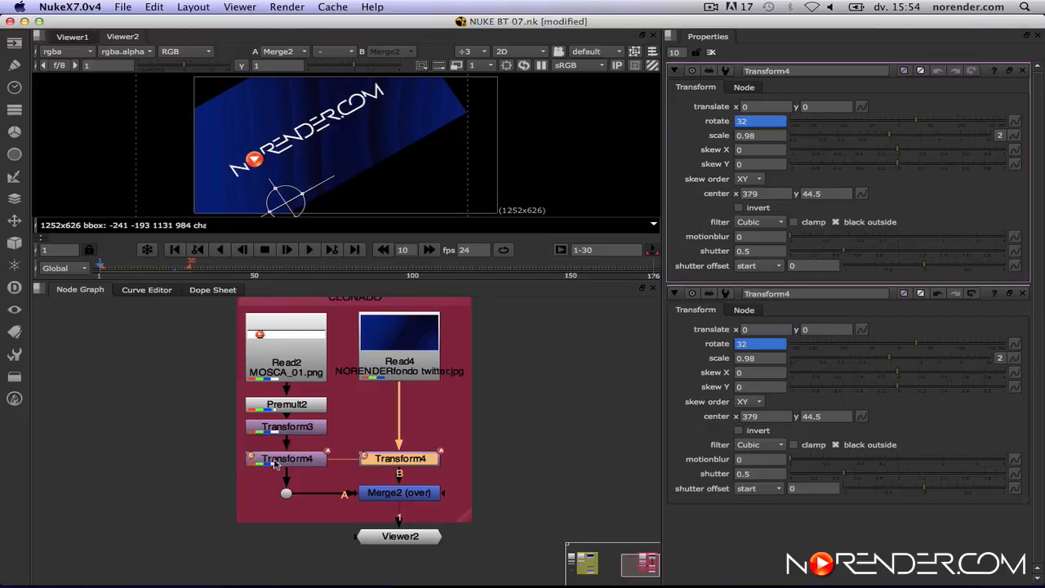
pyautogui.click(287, 464)
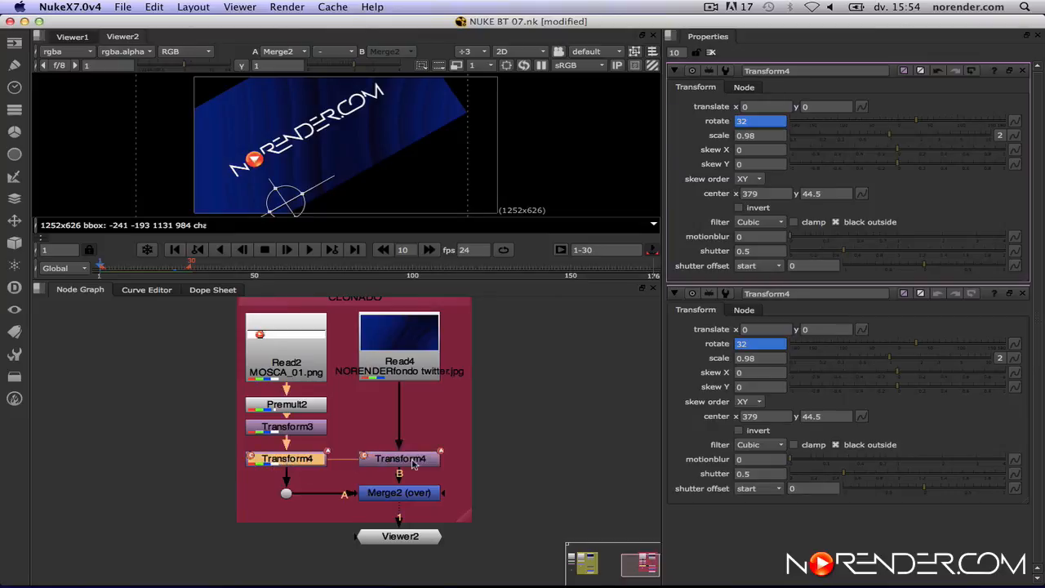
pyautogui.click(414, 463)
pyautogui.click(310, 461)
pyautogui.click(298, 349)
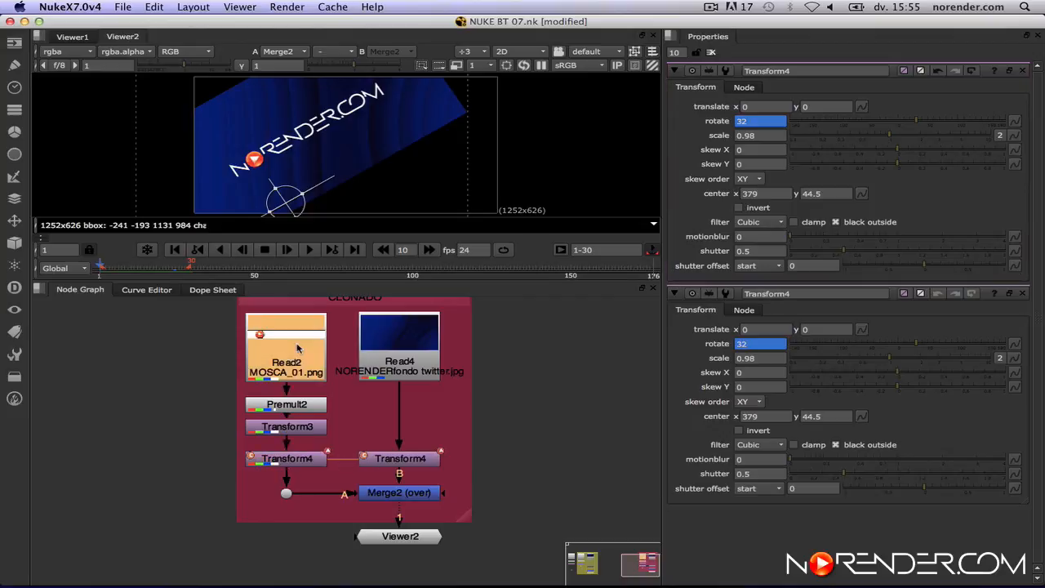
pyautogui.click(384, 351)
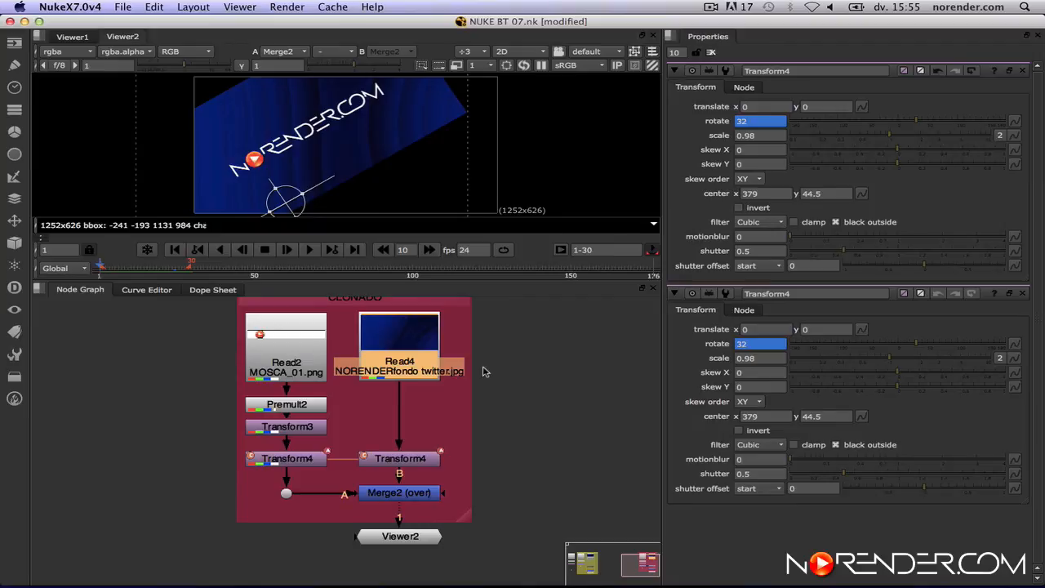
# Ease the start of Transform4's rotate animation curve by flattening the outgoing tangent of the frame 1 key.
pyautogui.click(143, 290)
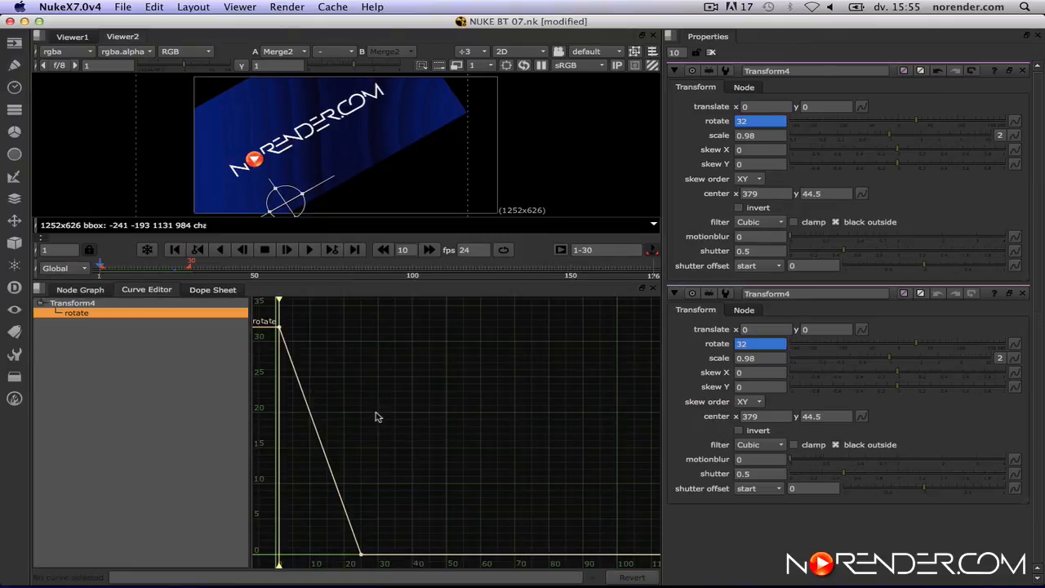
pyautogui.moveTo(378, 415)
pyautogui.mouseDown(button='middle')
pyautogui.moveTo(427, 419)
pyautogui.moveTo(361, 383)
pyautogui.moveTo(400, 425)
pyautogui.moveTo(367, 416)
pyautogui.moveTo(396, 408)
pyautogui.moveTo(383, 420)
pyautogui.mouseUp(button='middle')
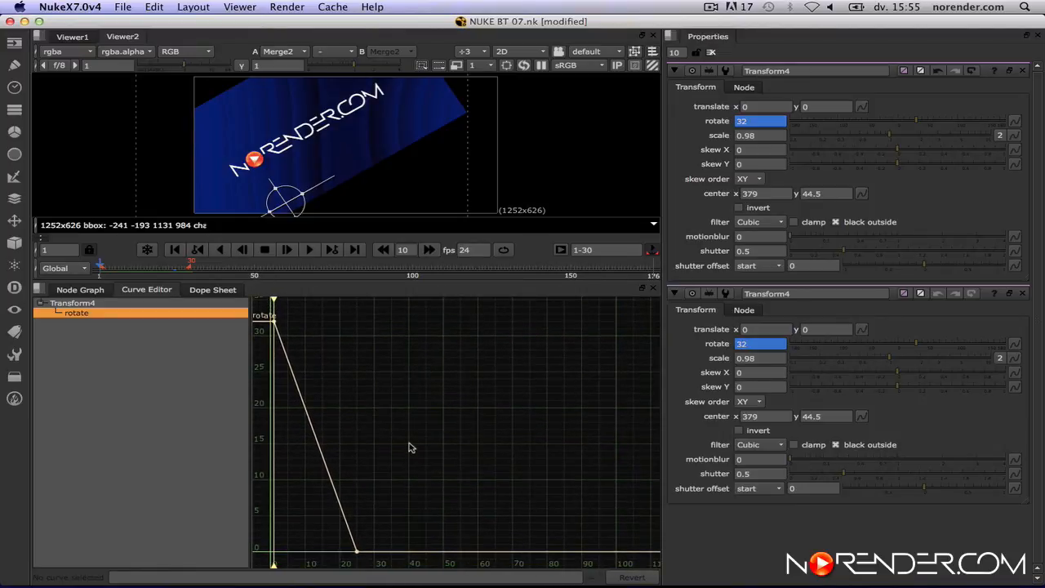
pyautogui.click(93, 343)
pyautogui.click(82, 314)
pyautogui.click(274, 324)
pyautogui.moveTo(284, 349); pyautogui.dragTo(352, 349)
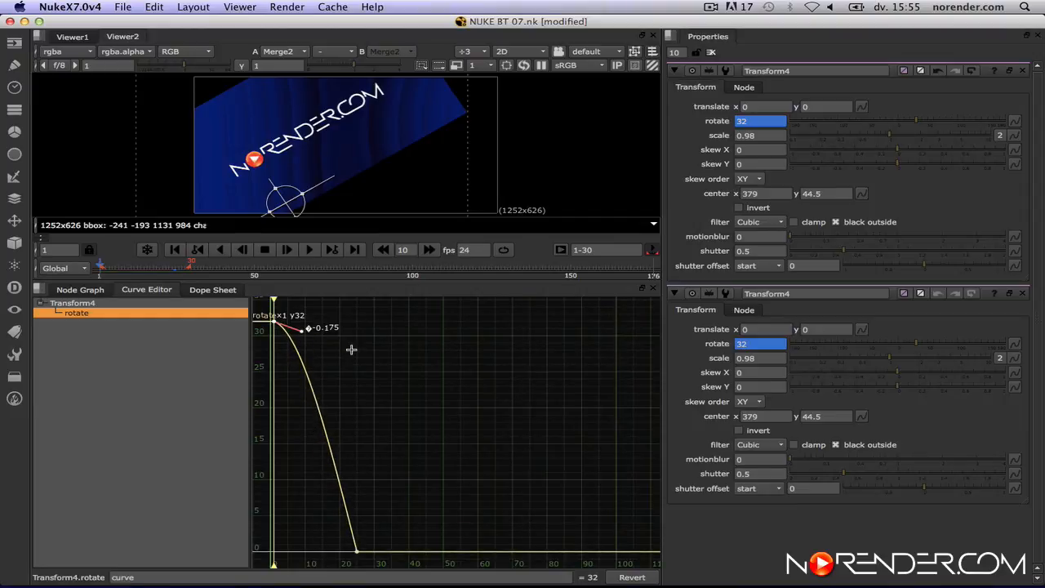
# Retime Transform4's rotate animation in the Dope Sheet by moving its end key to about frame 38, and scrub to frame 21.
pyautogui.click(212, 289)
pyautogui.scroll(3, 301, 354)
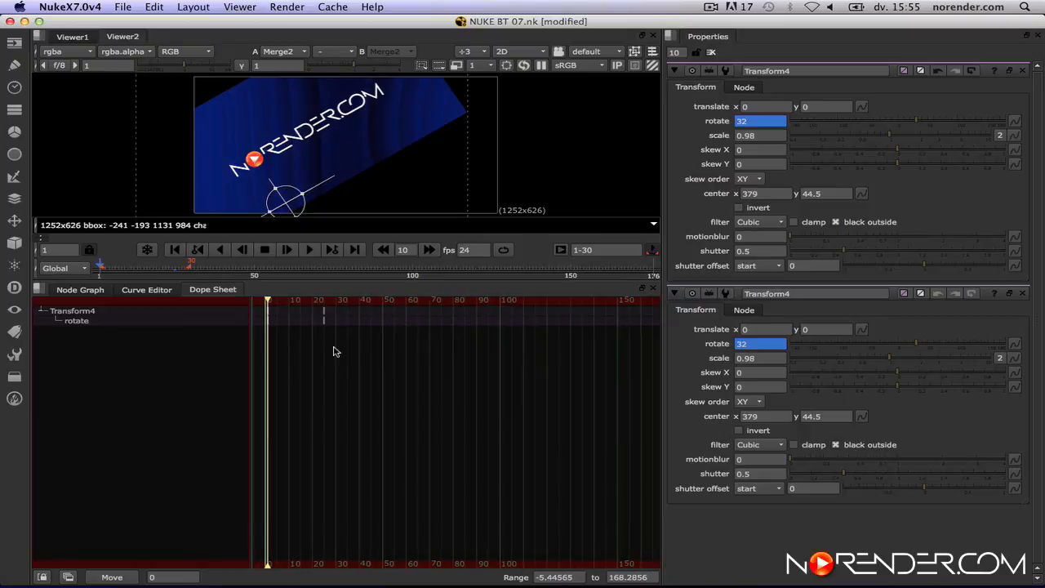
pyautogui.moveTo(347, 378); pyautogui.dragTo(341, 381, button='middle')
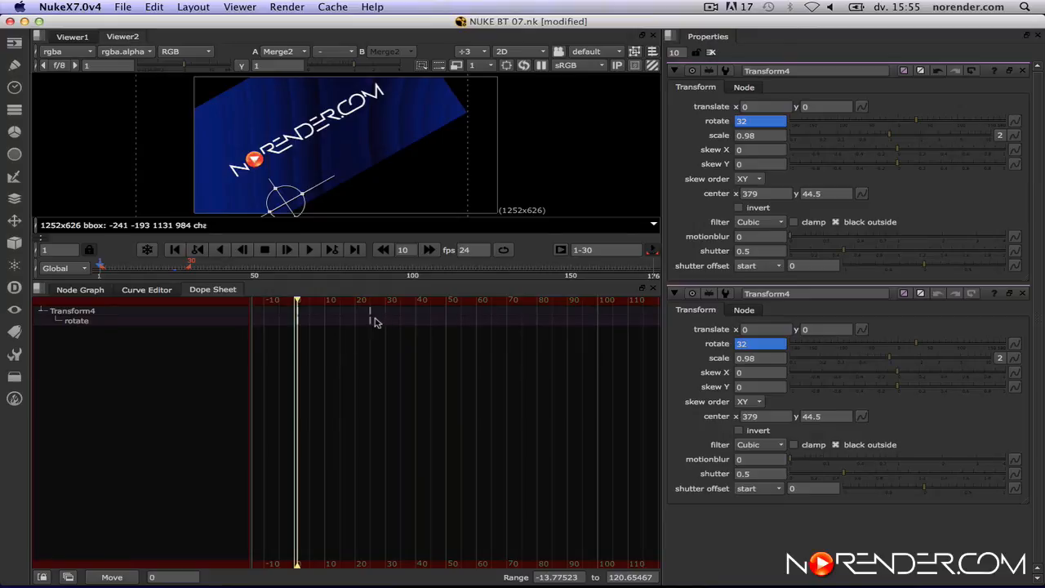
pyautogui.moveTo(369, 318); pyautogui.dragTo(408, 327)
pyautogui.moveTo(295, 357); pyautogui.dragTo(387, 361)
pyautogui.moveTo(298, 299); pyautogui.dragTo(358, 301)
# Return to the node graph and extend the playback range to frames 1-45.
pyautogui.click(80, 290)
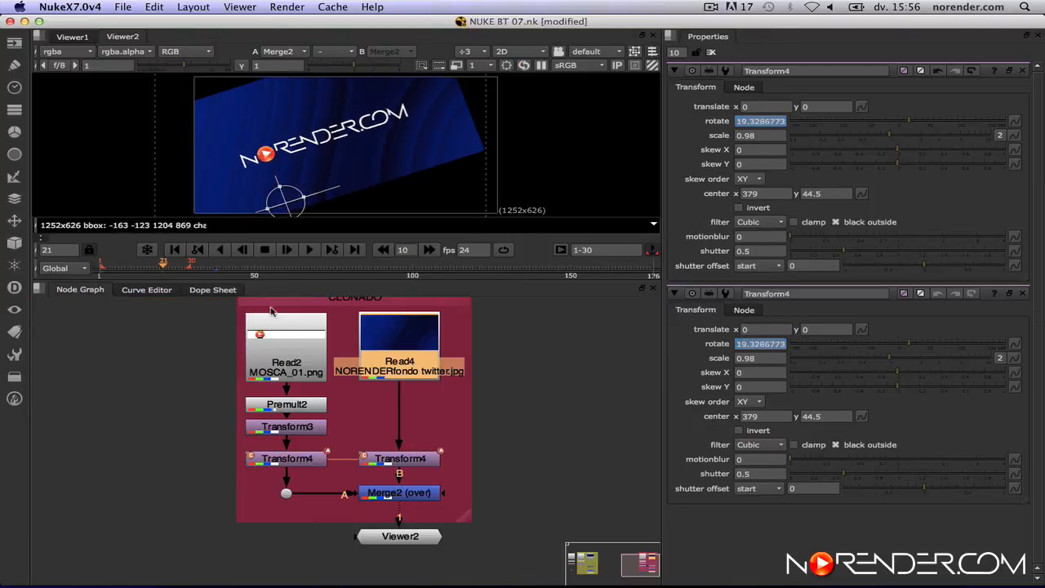
pyautogui.moveTo(163, 268); pyautogui.dragTo(237, 267)
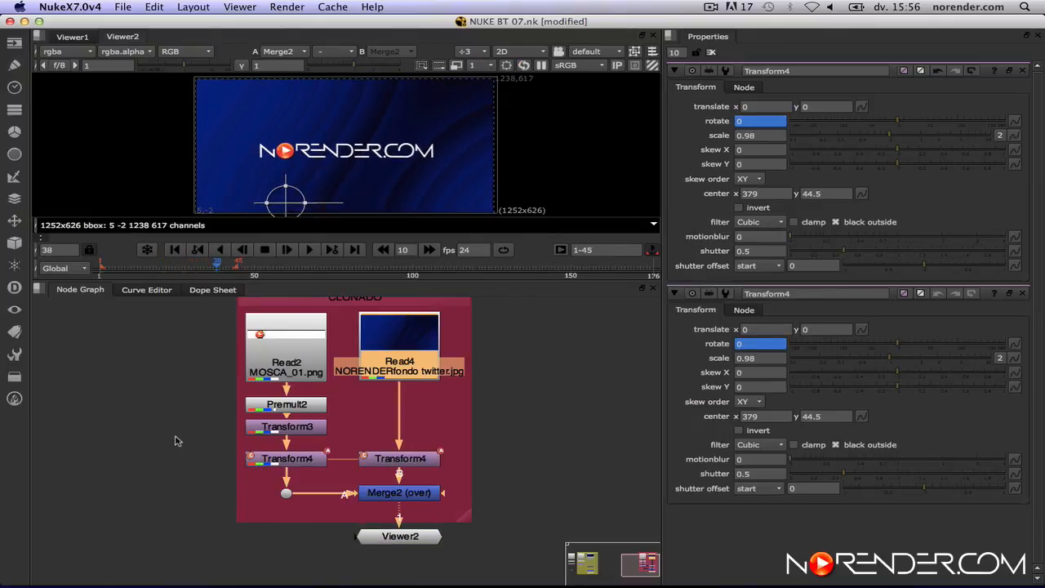